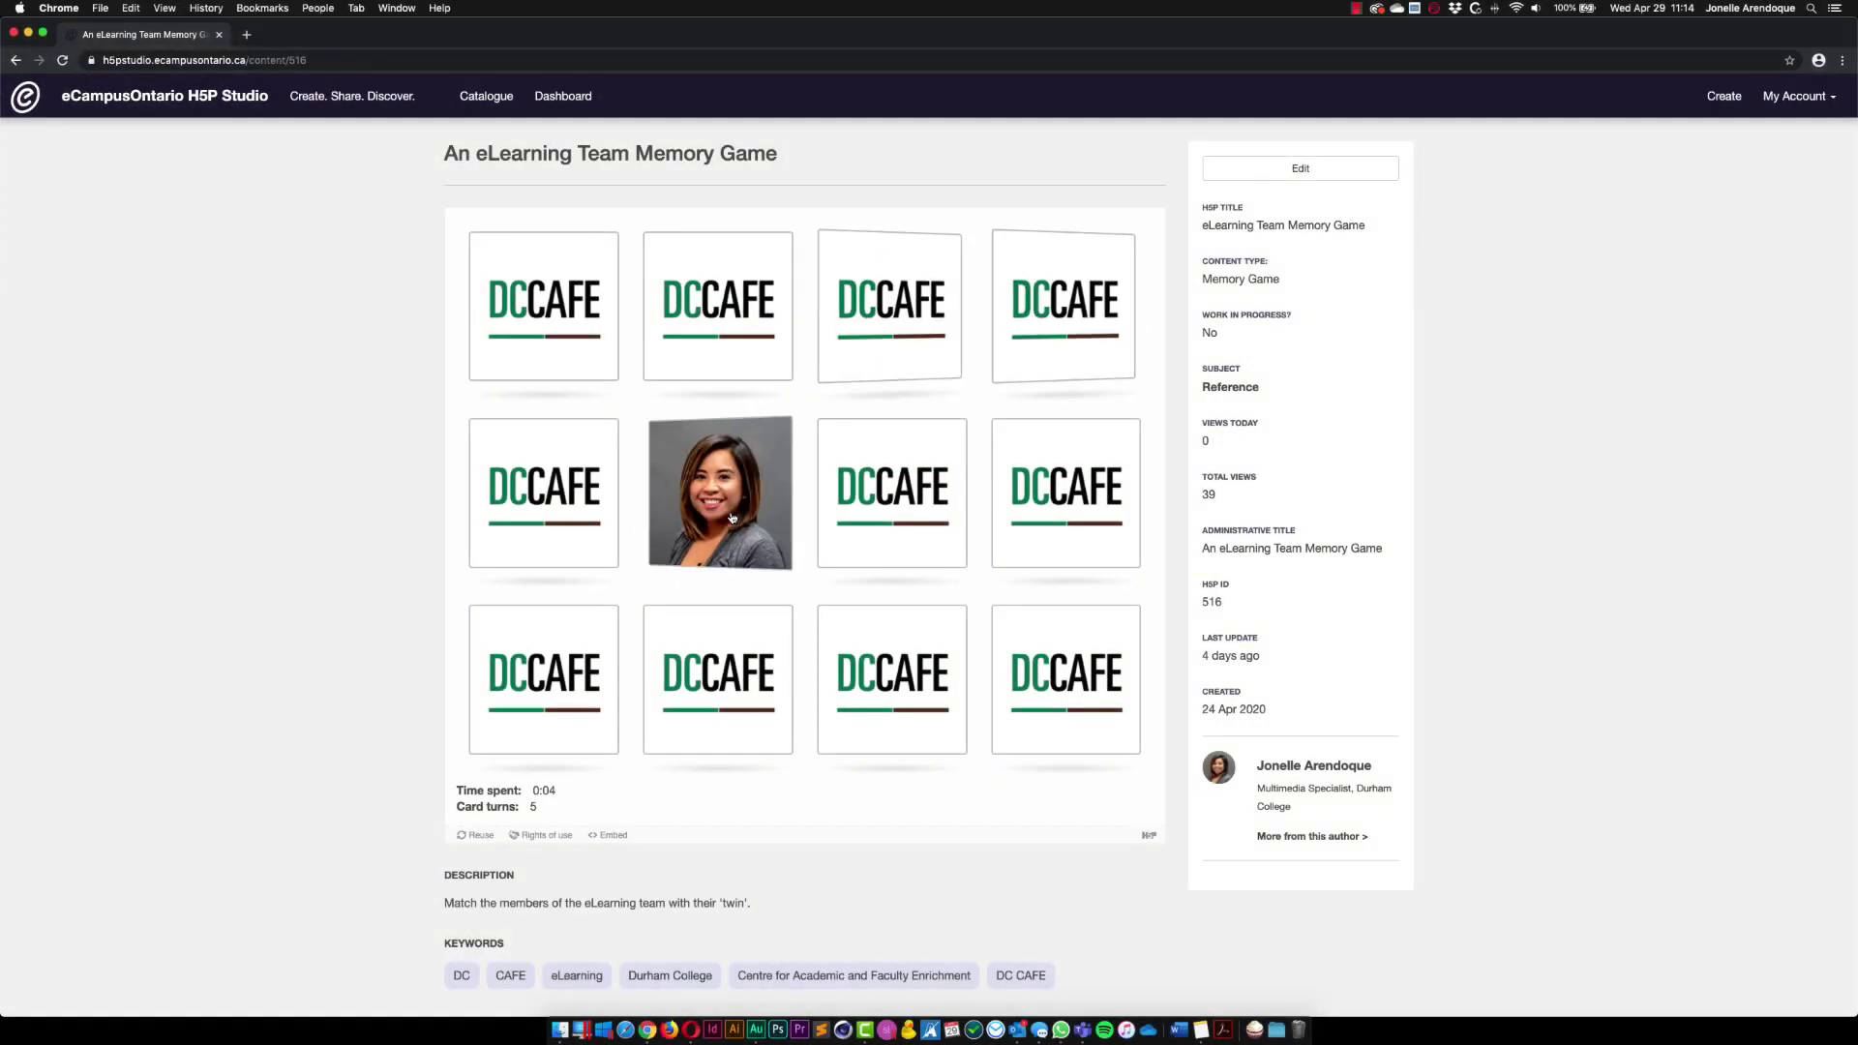
# Flip cards across the eLearning Team Memory Game board, matching team photo pairs.
pyautogui.click(892, 306)
pyautogui.click(851, 638)
pyautogui.click(755, 308)
pyautogui.click(944, 716)
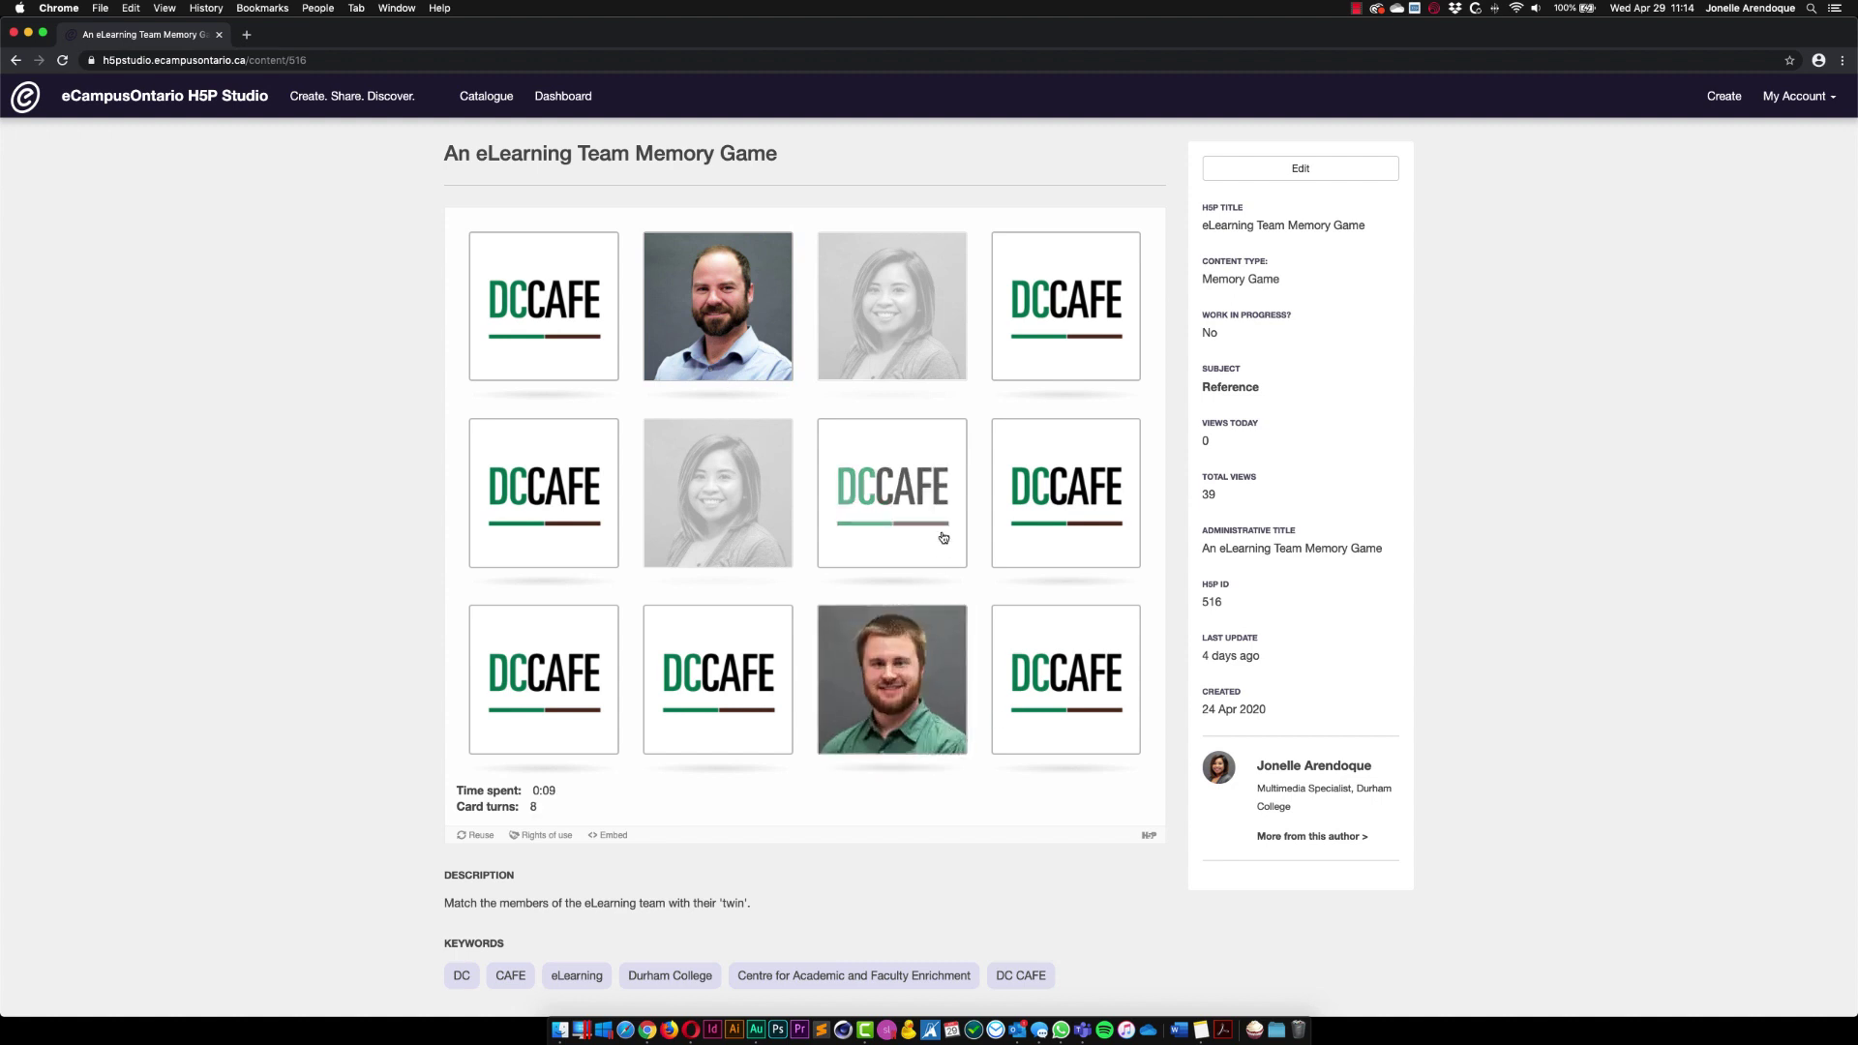
pyautogui.click(943, 535)
pyautogui.click(914, 704)
pyautogui.click(1065, 502)
pyautogui.click(1087, 705)
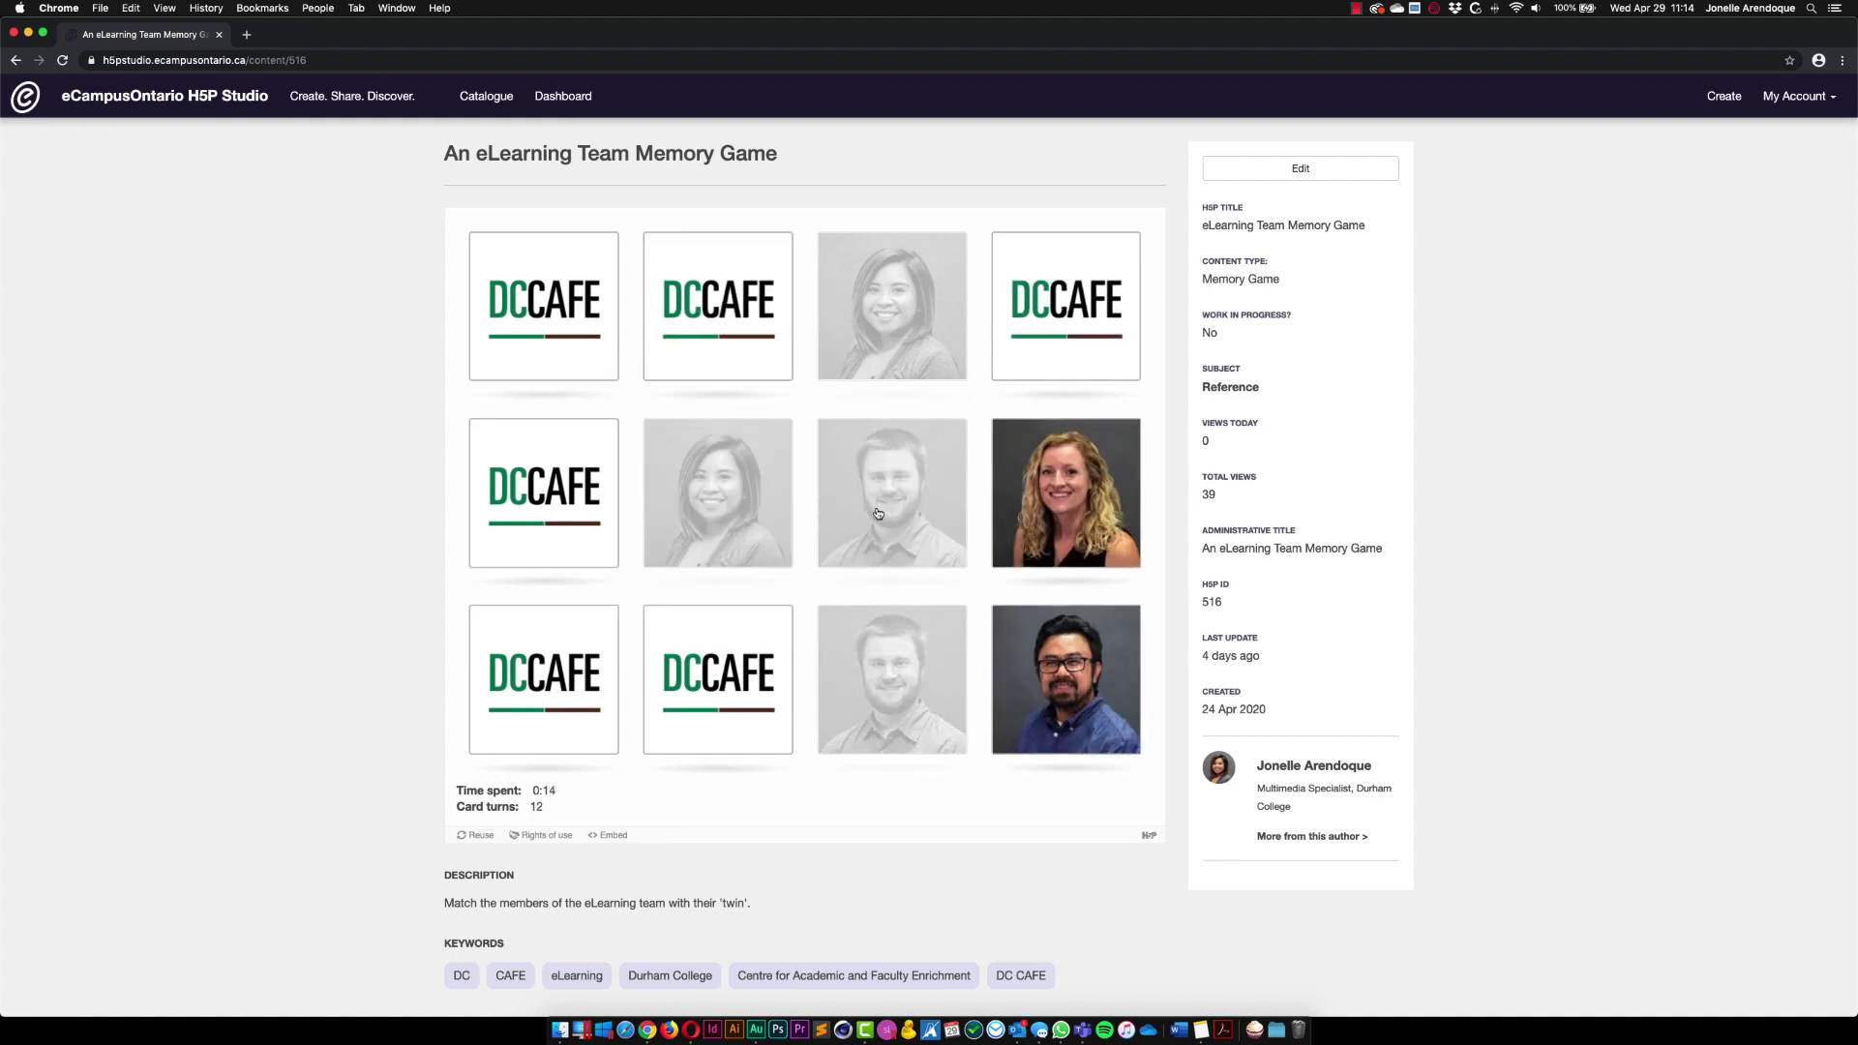
pyautogui.click(1065, 306)
pyautogui.click(1090, 681)
pyautogui.click(544, 680)
pyautogui.click(1066, 494)
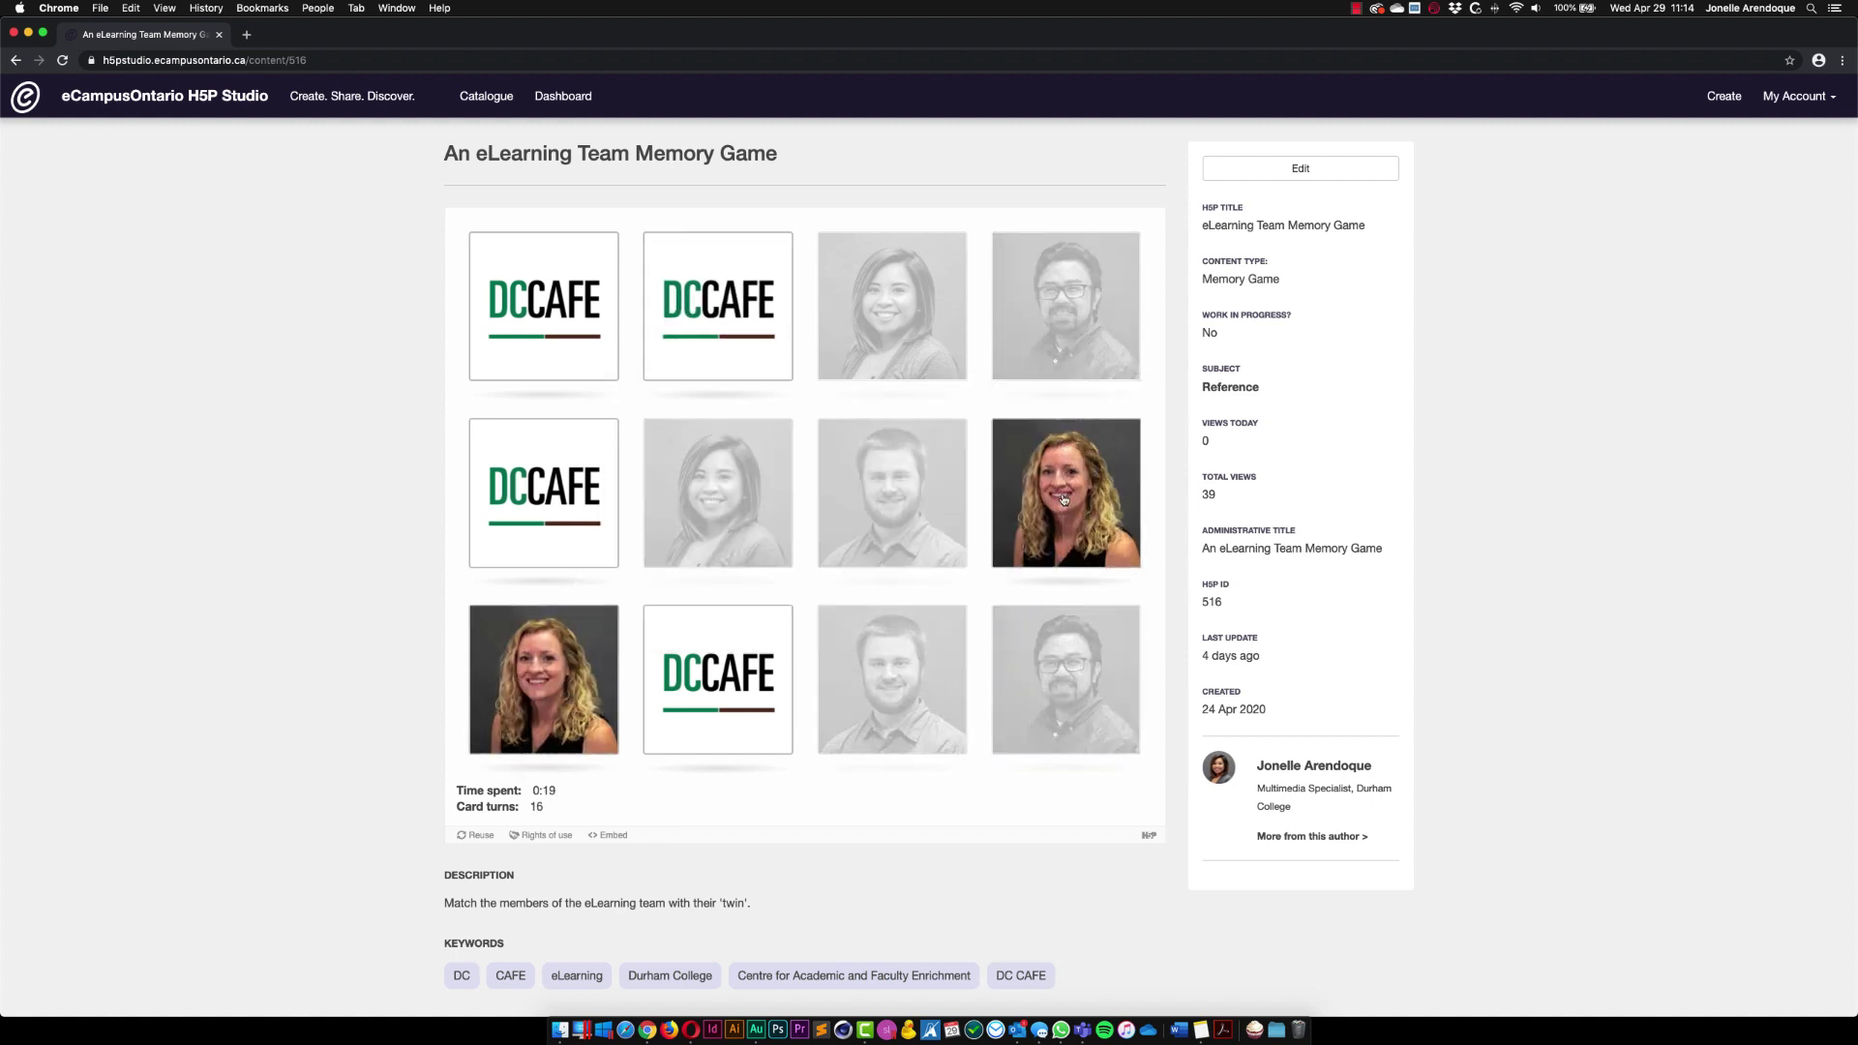
pyautogui.click(727, 665)
pyautogui.click(724, 349)
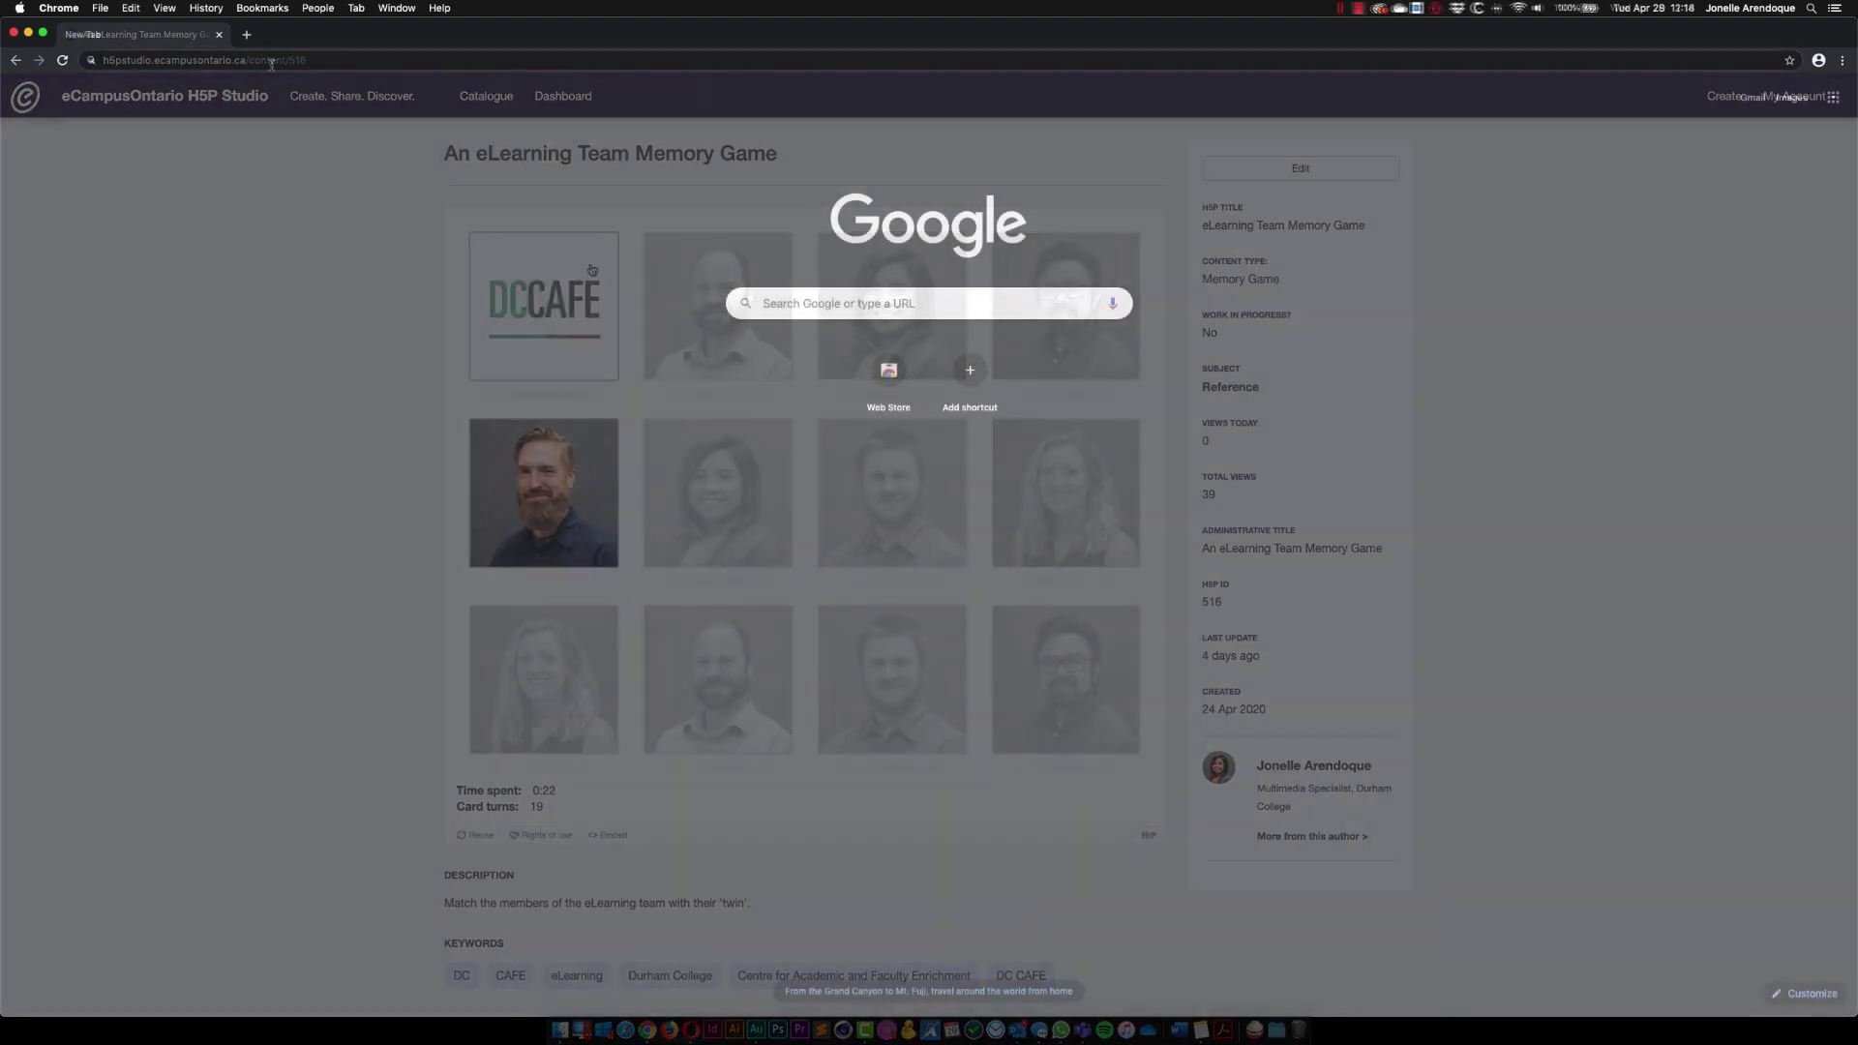
# Load h5pstudio.ecampusontario.ca in a new Chrome tab.
pyautogui.write('h5')
pyautogui.write('pstudio.')
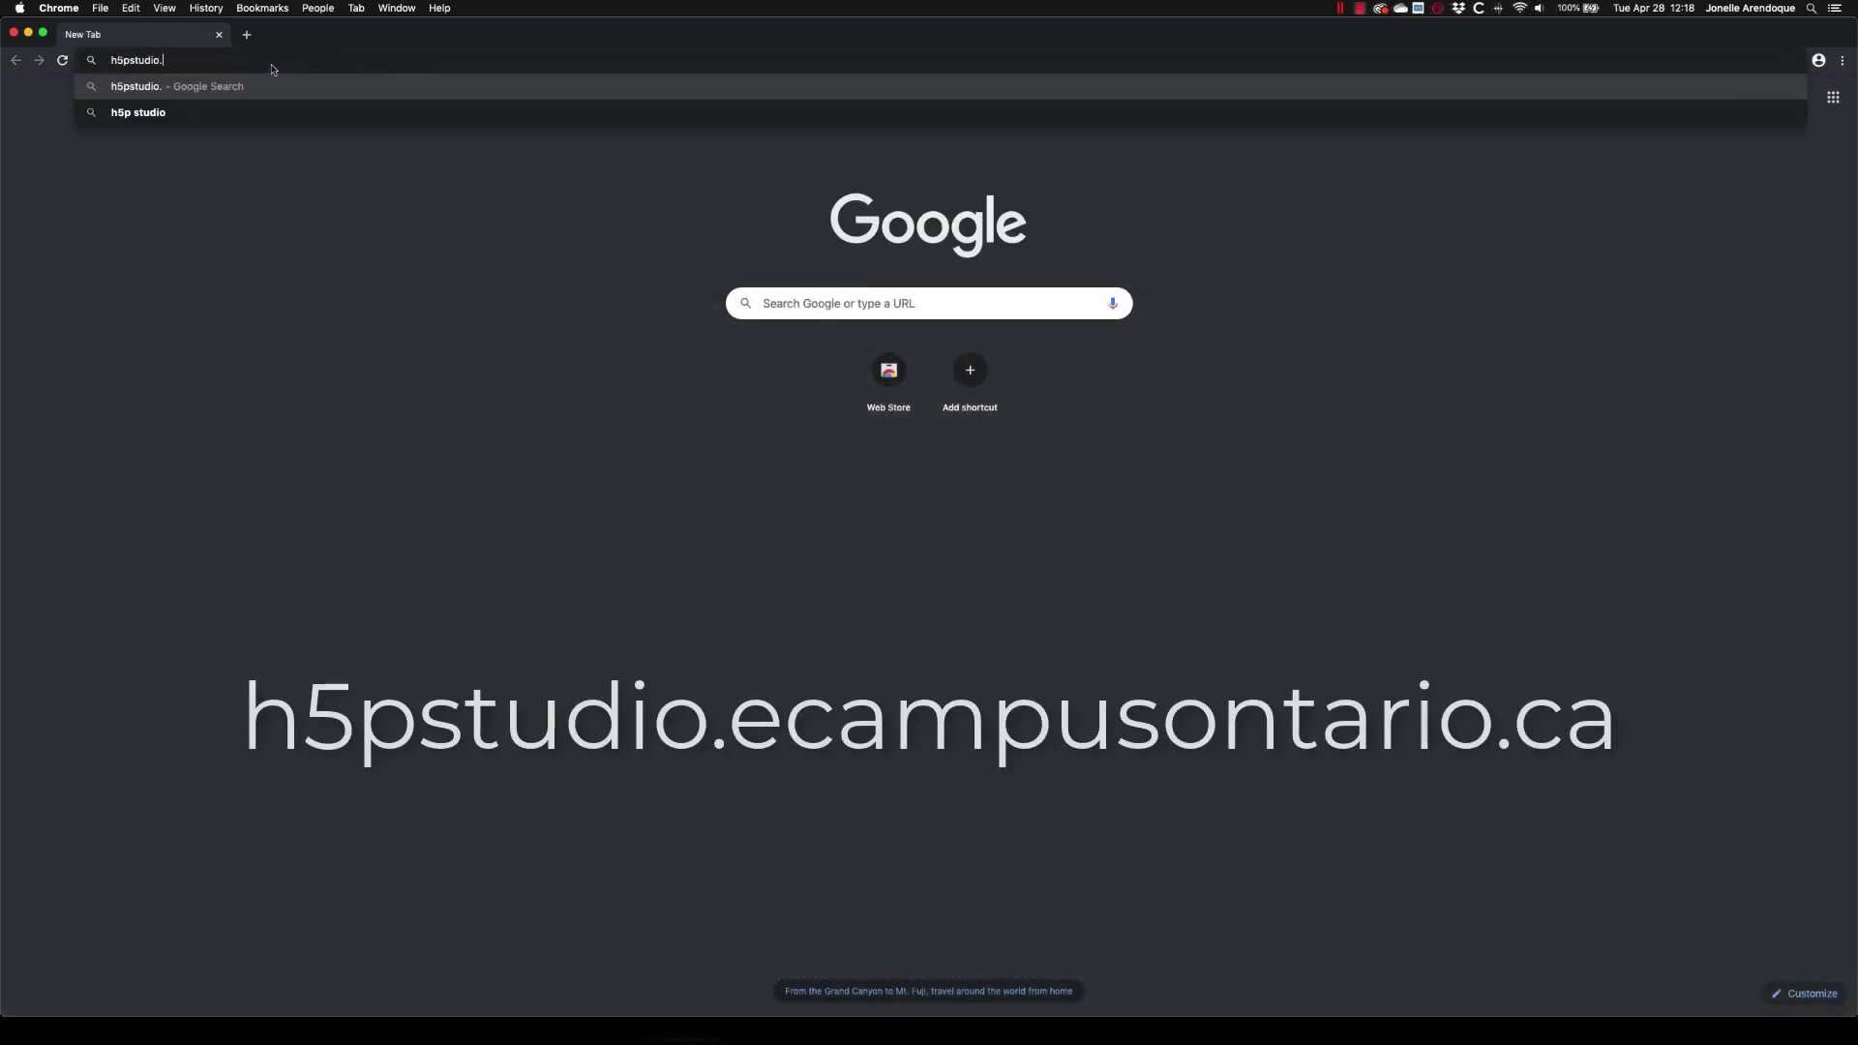
pyautogui.write('ecampusontario.ca')
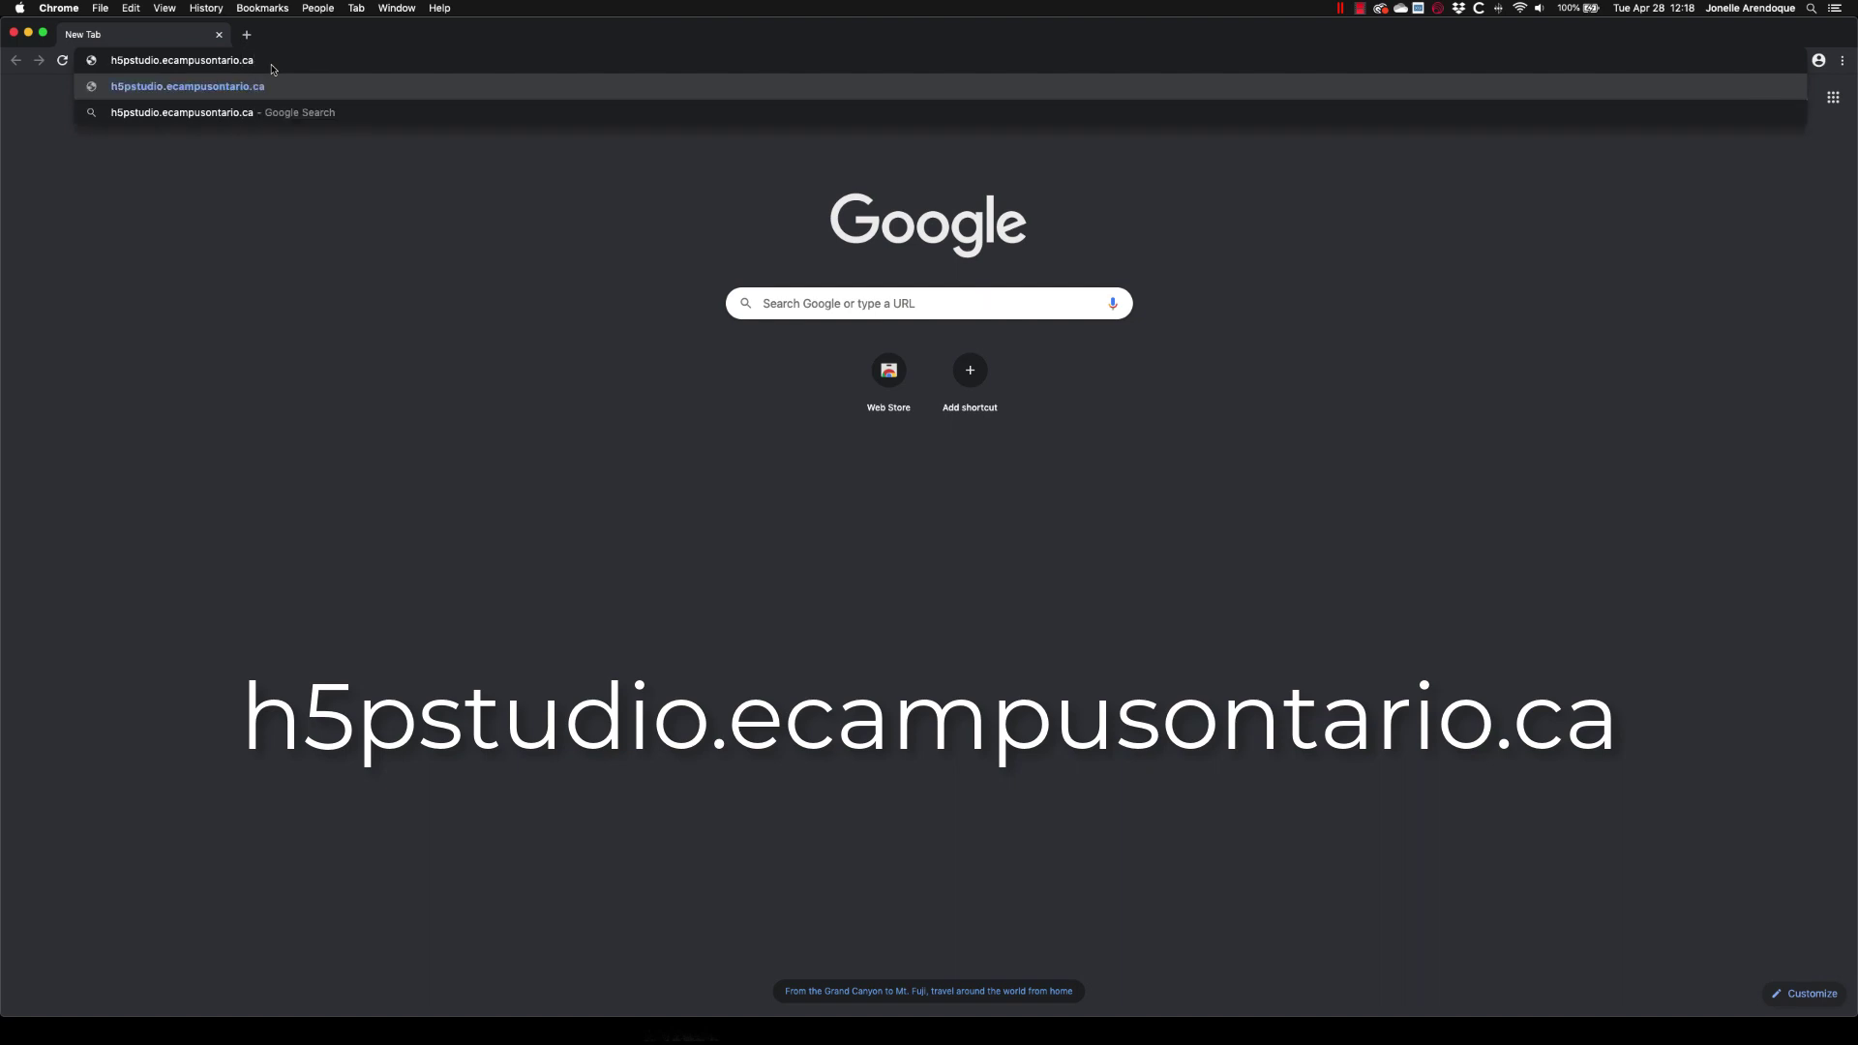
pyautogui.press('Return')
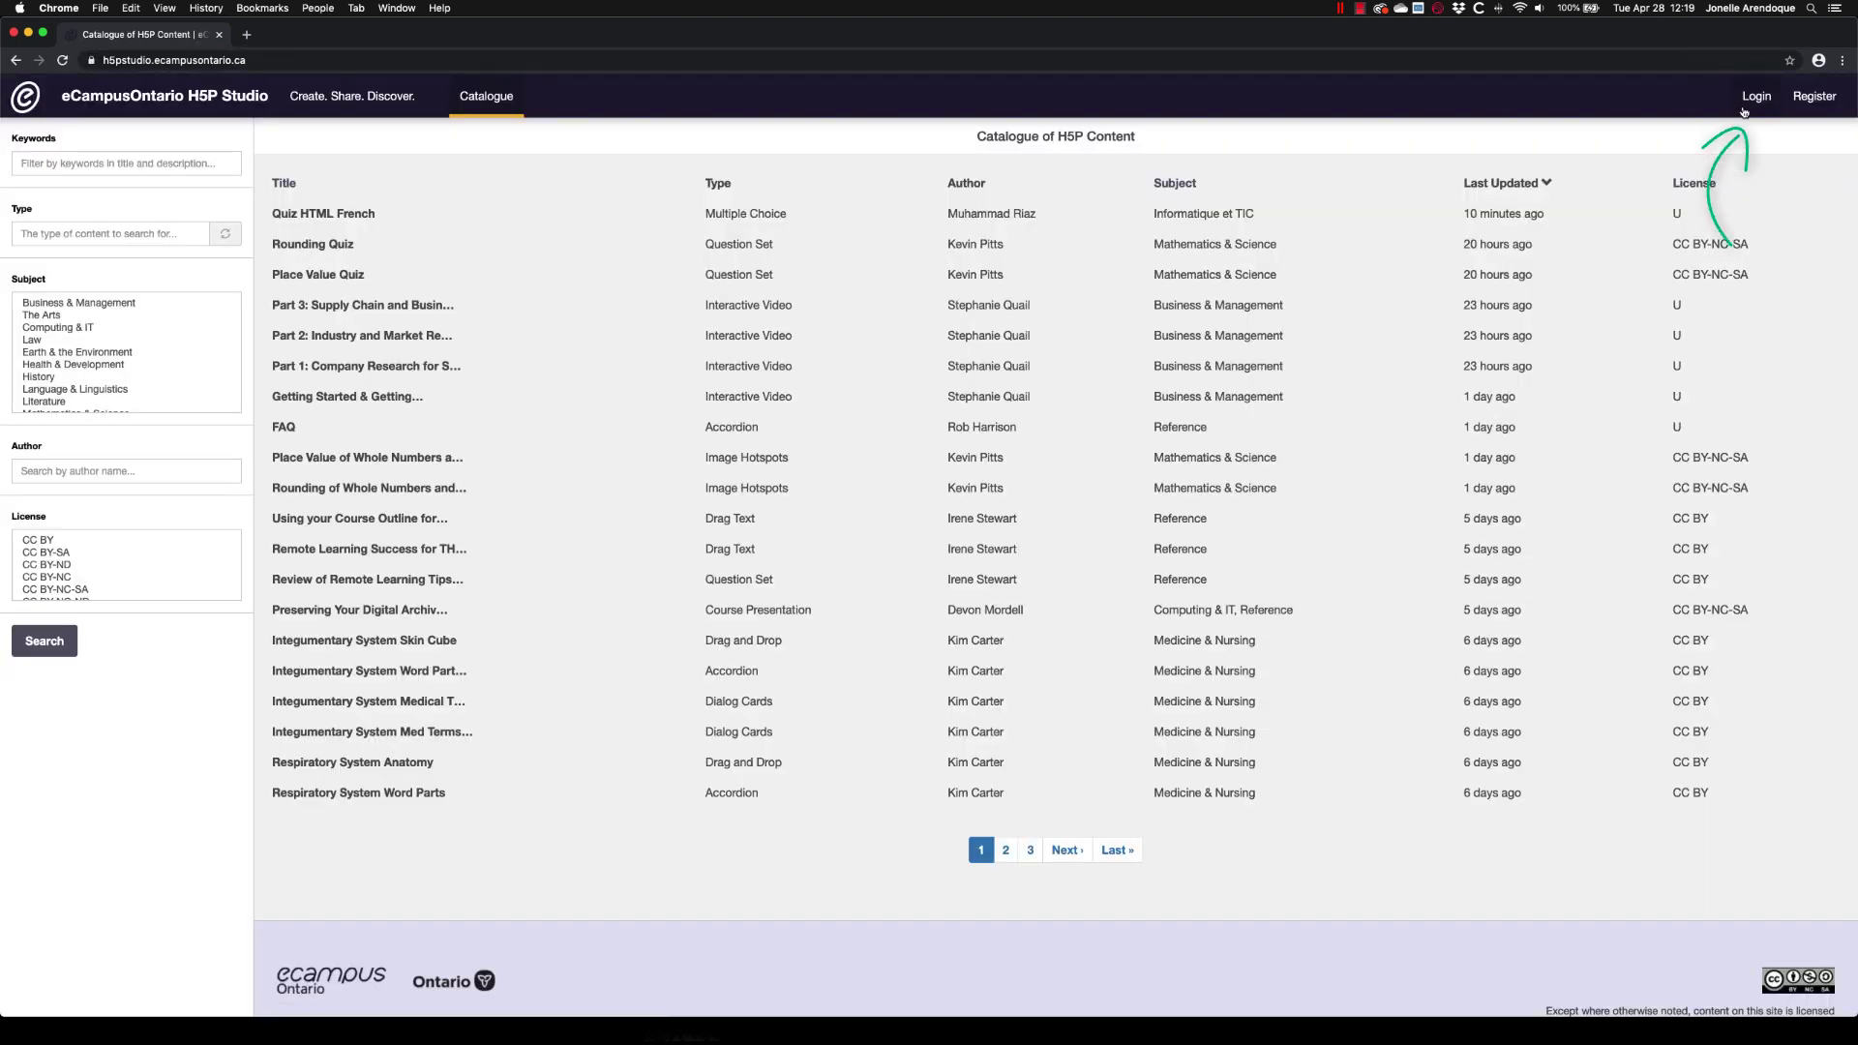
# Log in to H5P Studio with the saved username and the account password.
pyautogui.click(1756, 97)
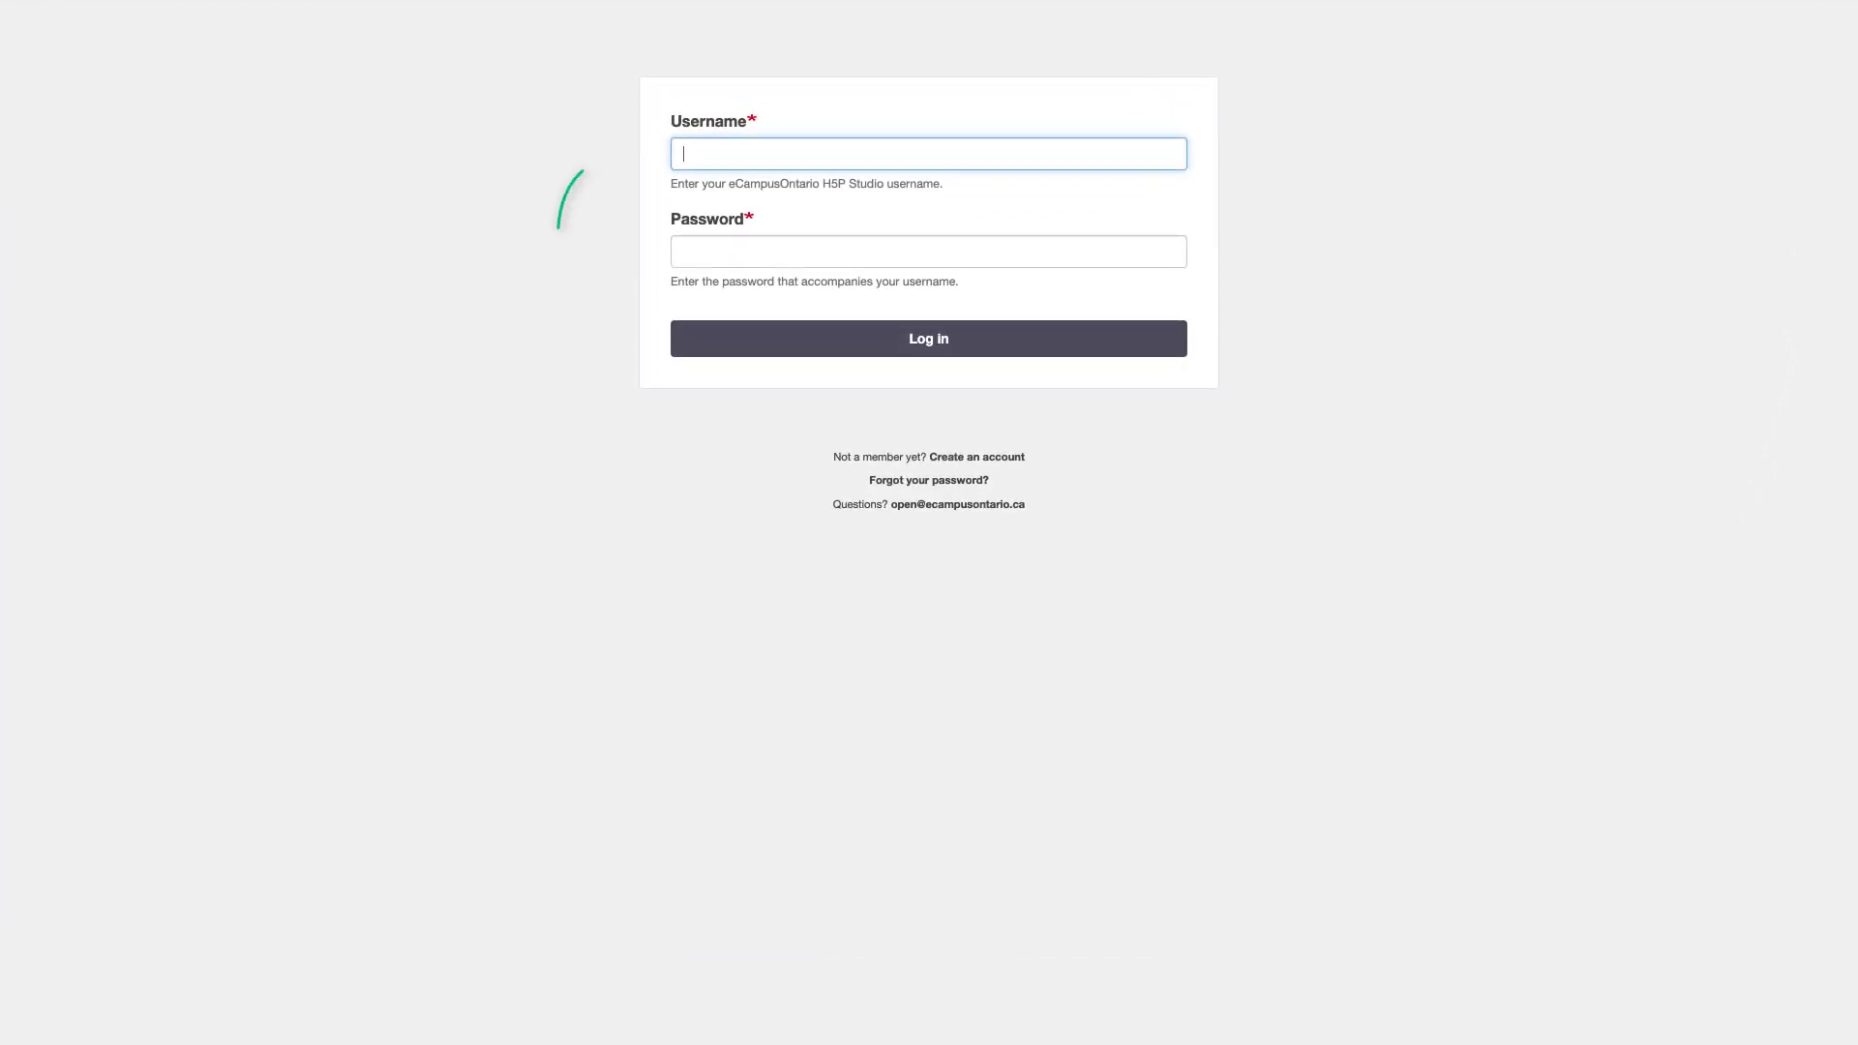
pyautogui.click(1051, 153)
pyautogui.click(766, 203)
pyautogui.click(809, 253)
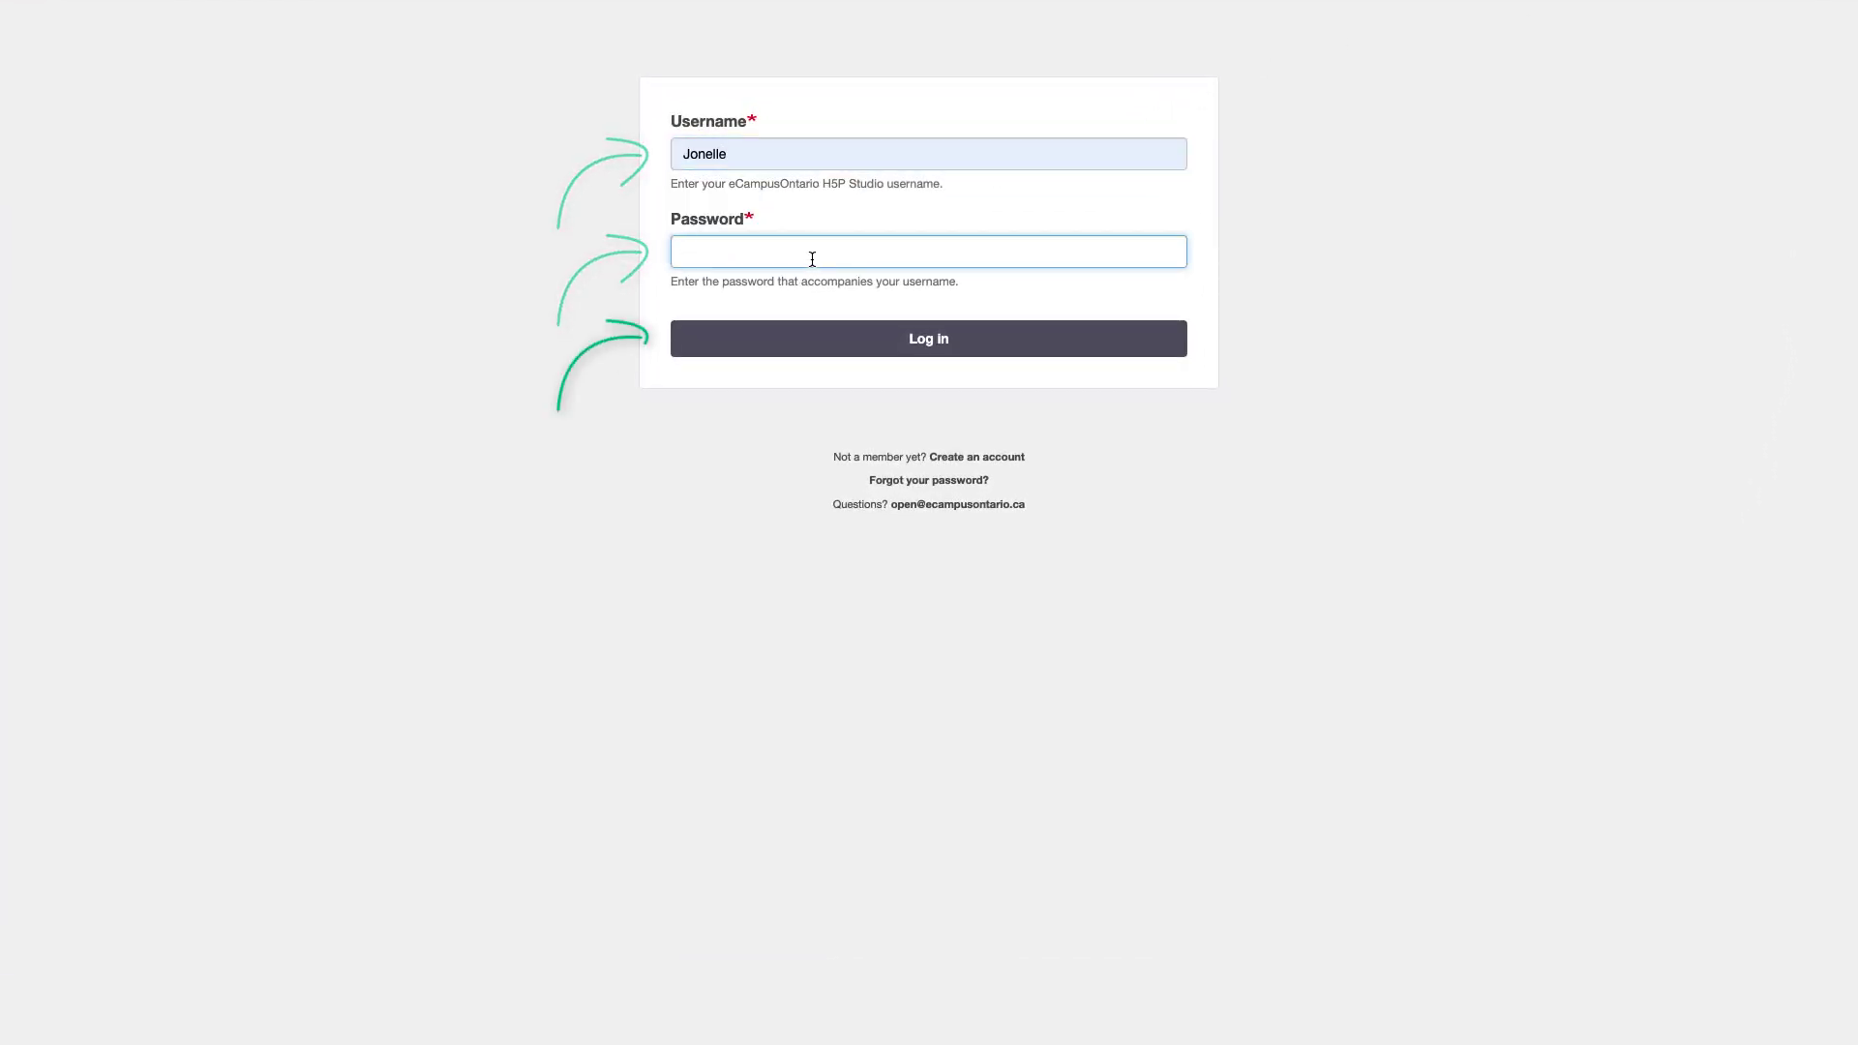
pyautogui.write('**********')
pyautogui.click(954, 347)
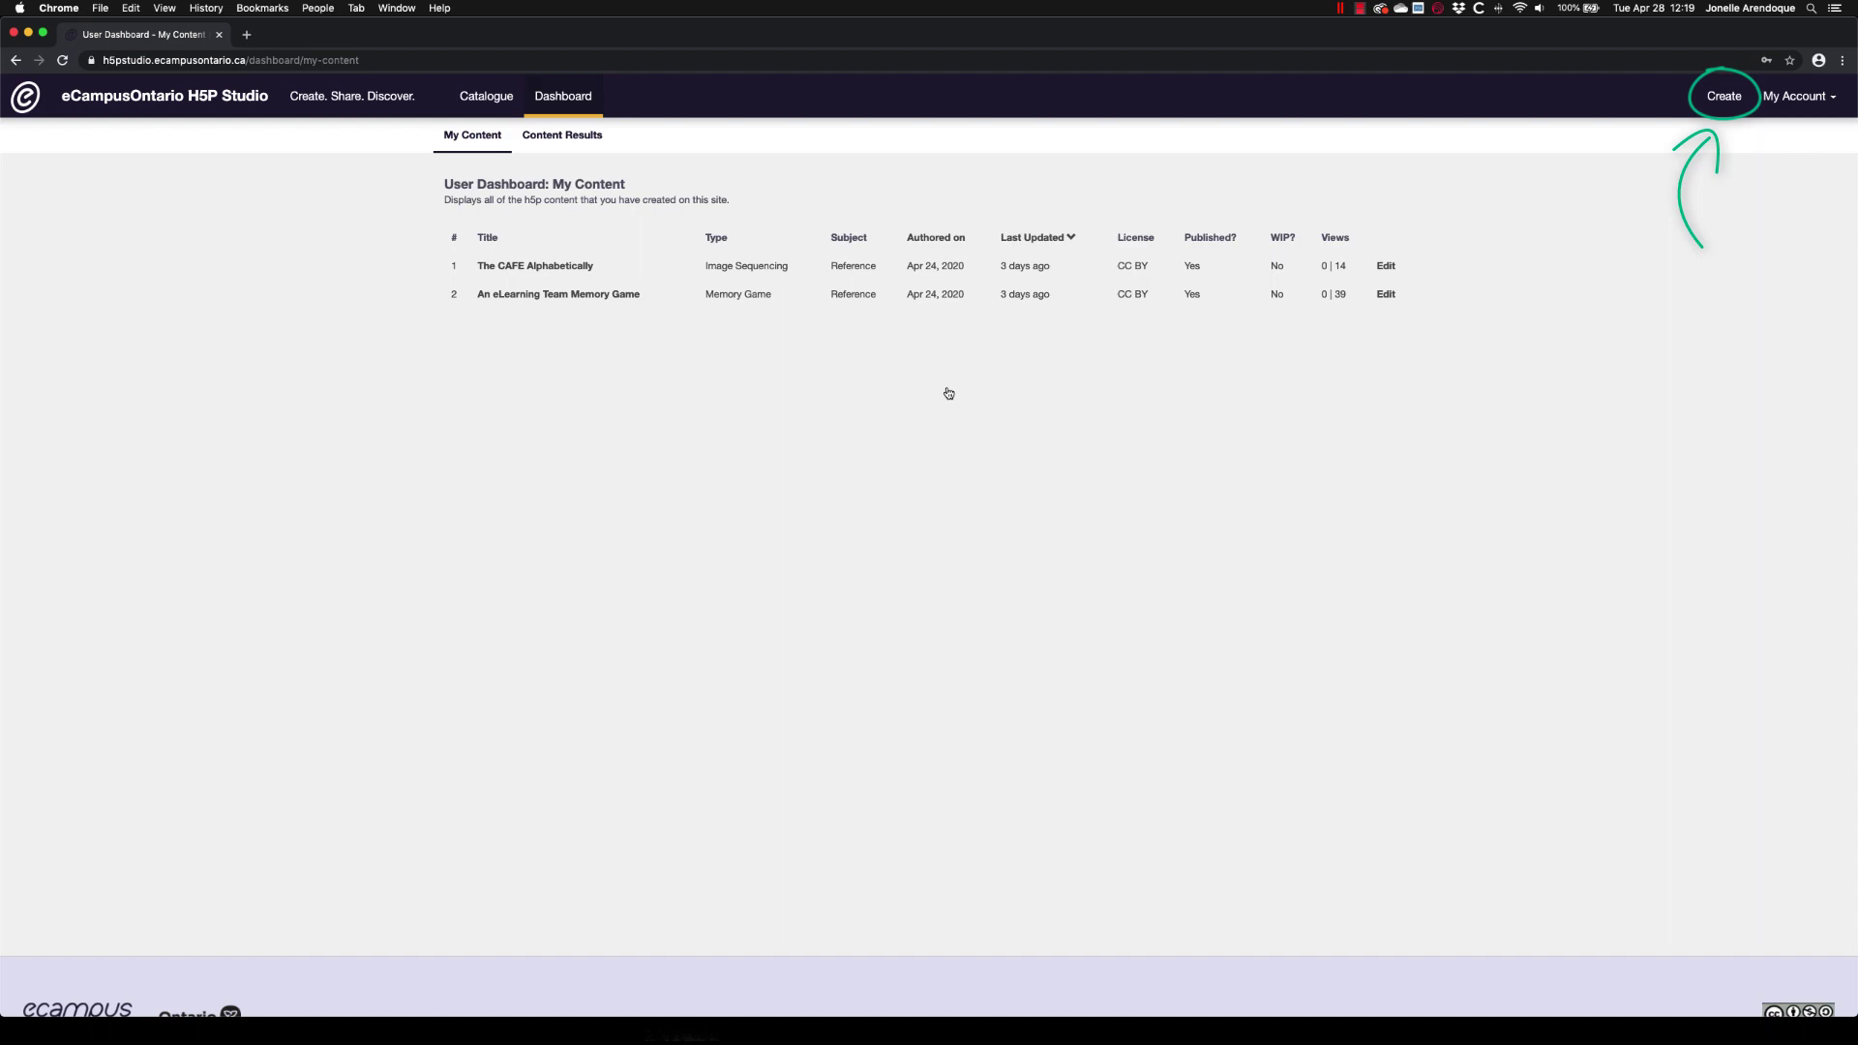
# Create new content with the descriptive title 'Popular Food Pairings'.
pyautogui.click(1723, 96)
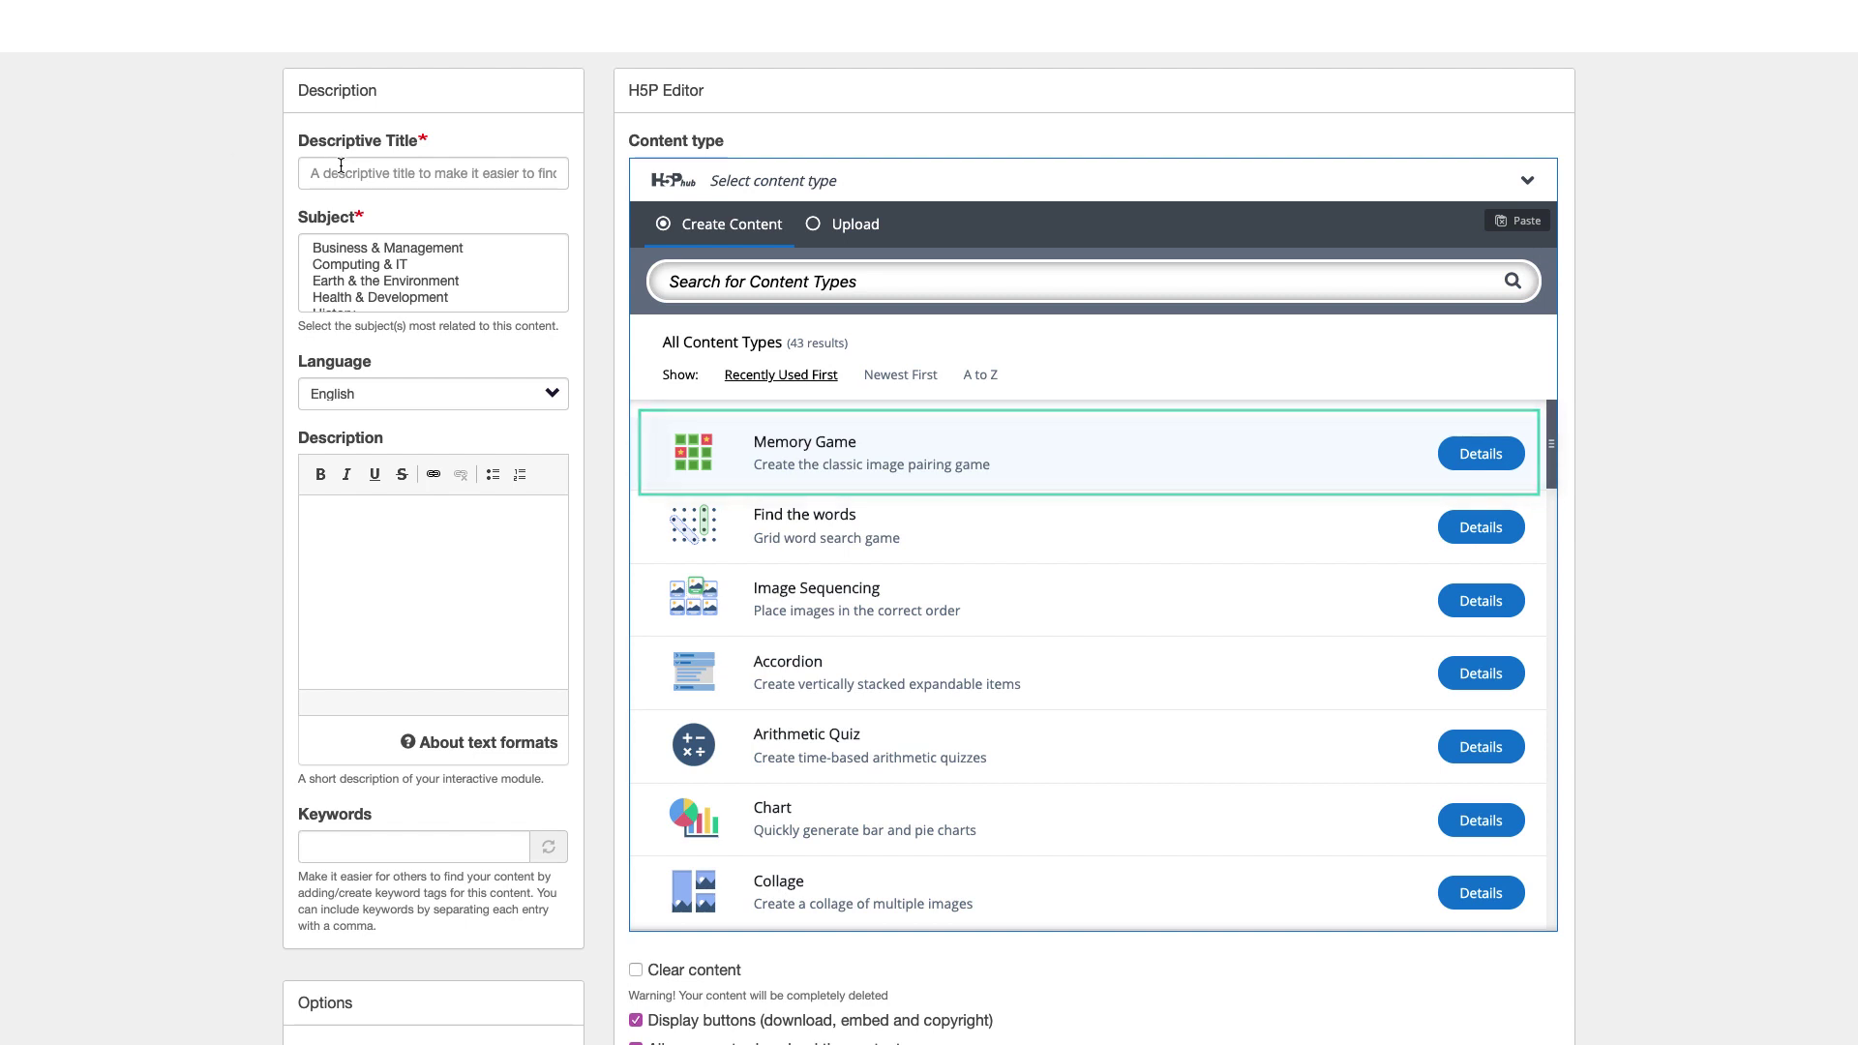
pyautogui.click(324, 174)
pyautogui.click(368, 211)
pyautogui.click(188, 264)
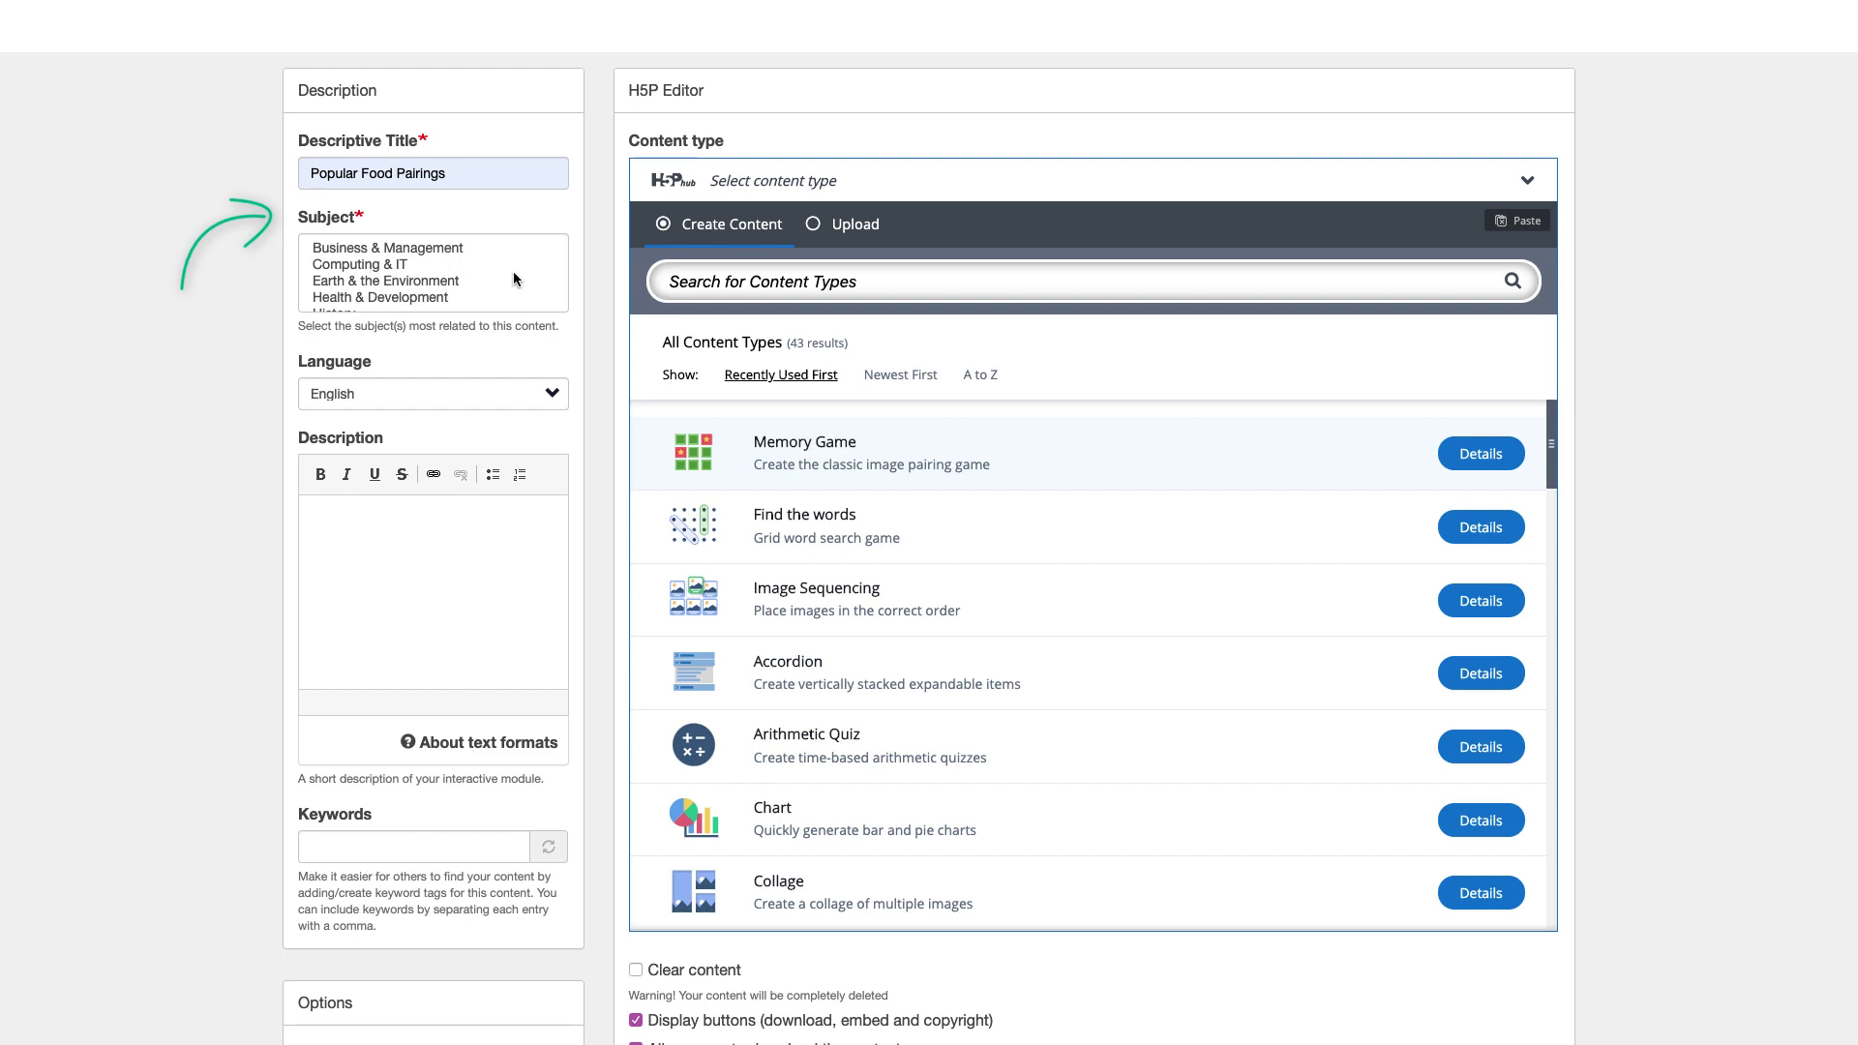
# Choose Reference as the subject from the Subject list.
pyautogui.scroll(-5, 513, 279)
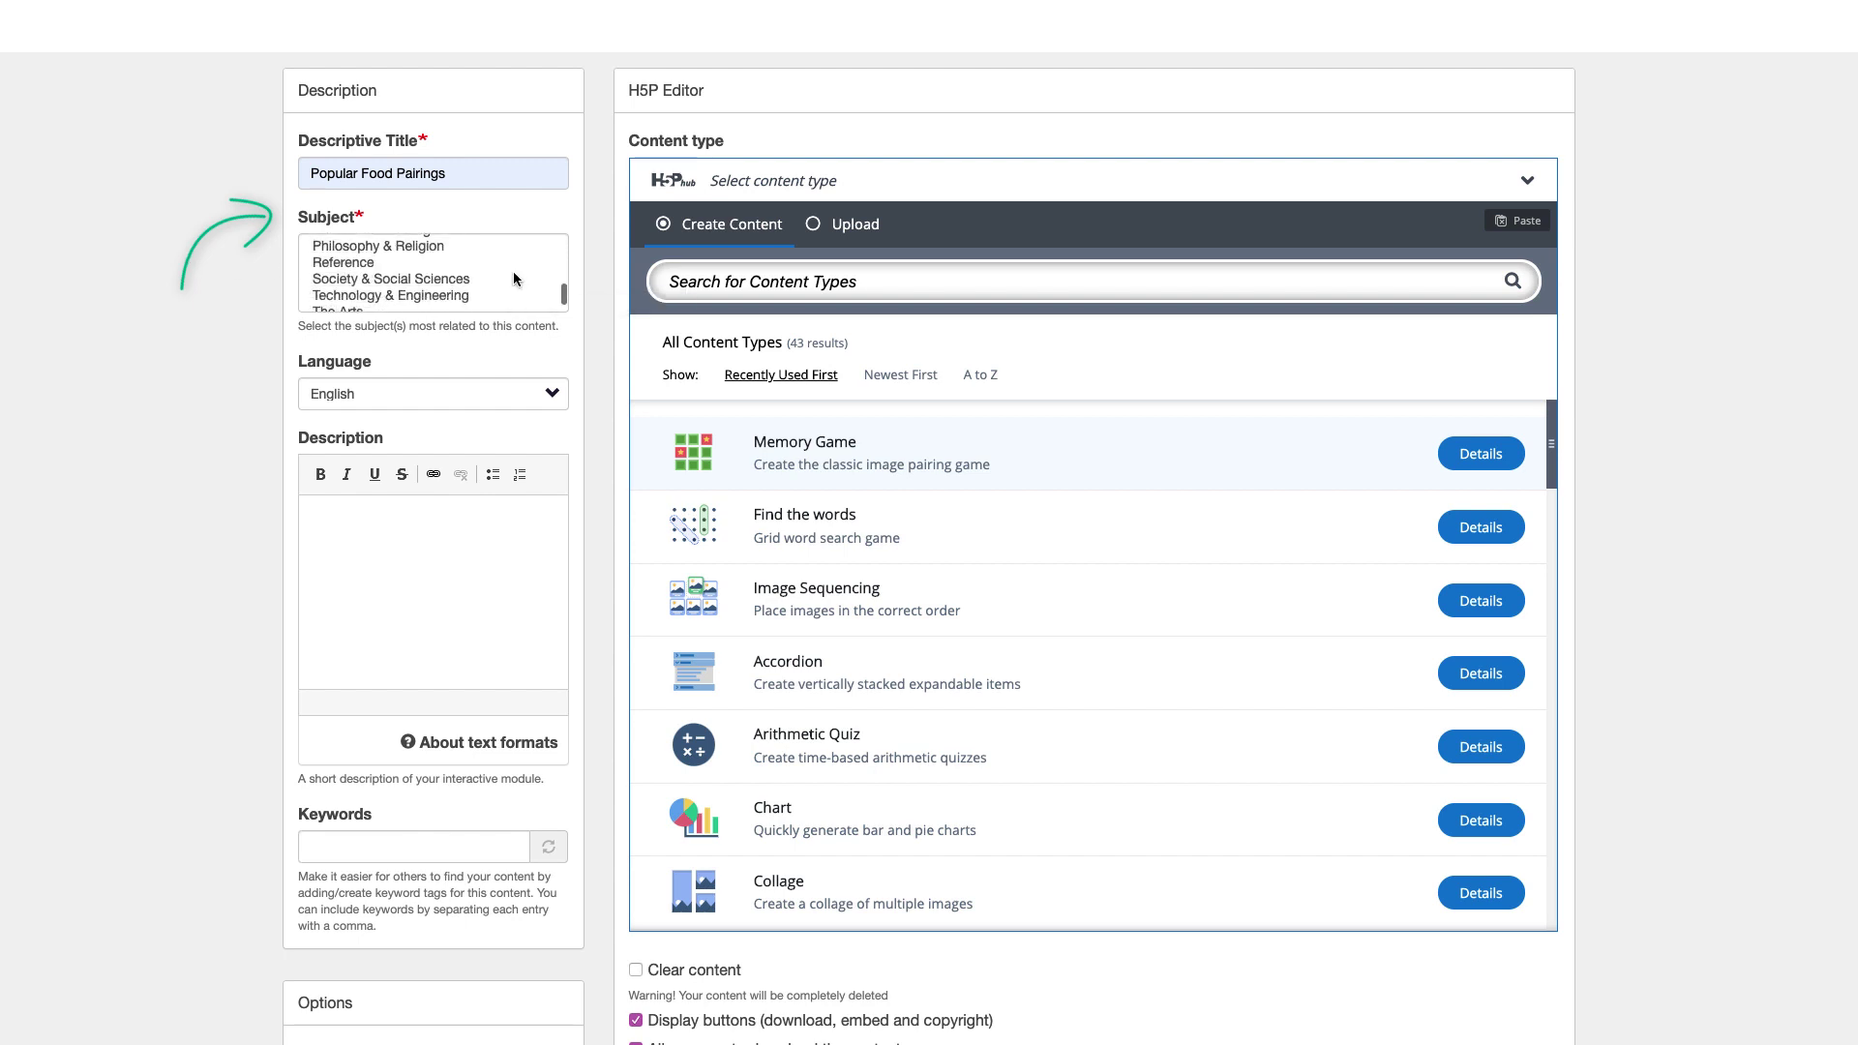
pyautogui.scroll(-1, 513, 279)
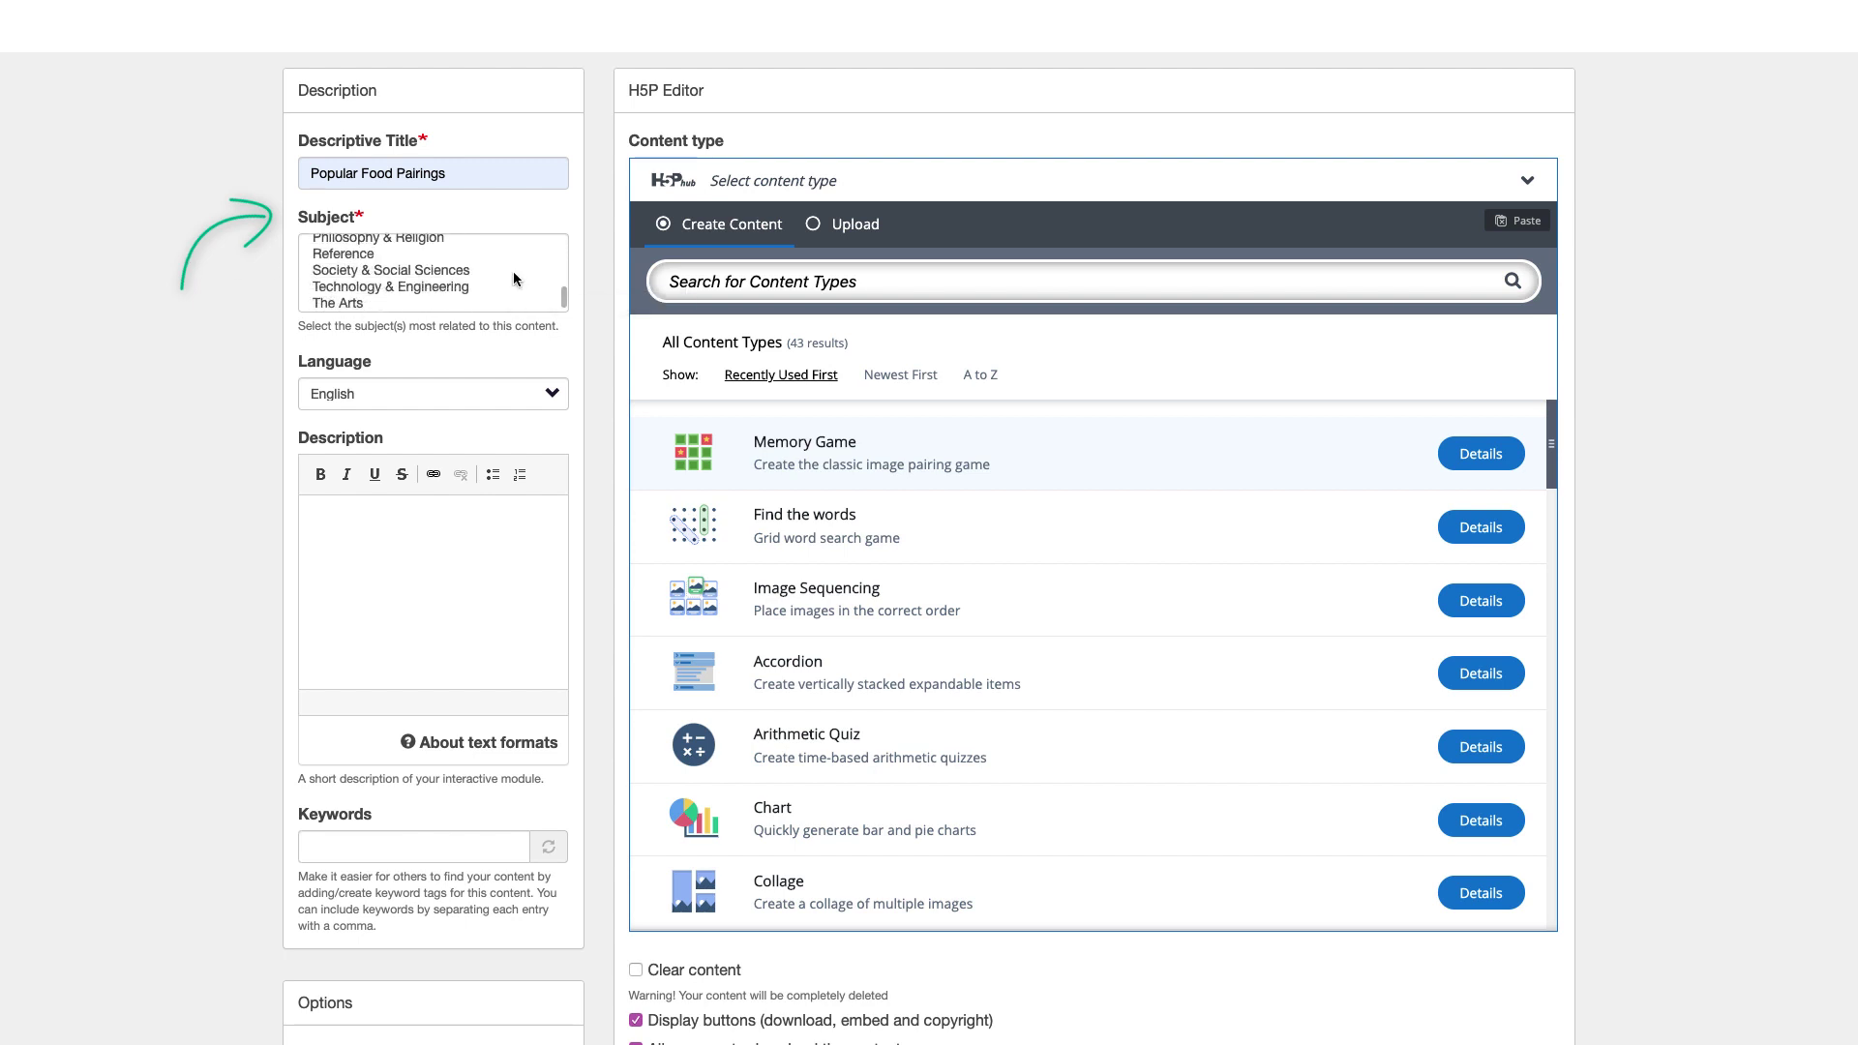
pyautogui.click(376, 250)
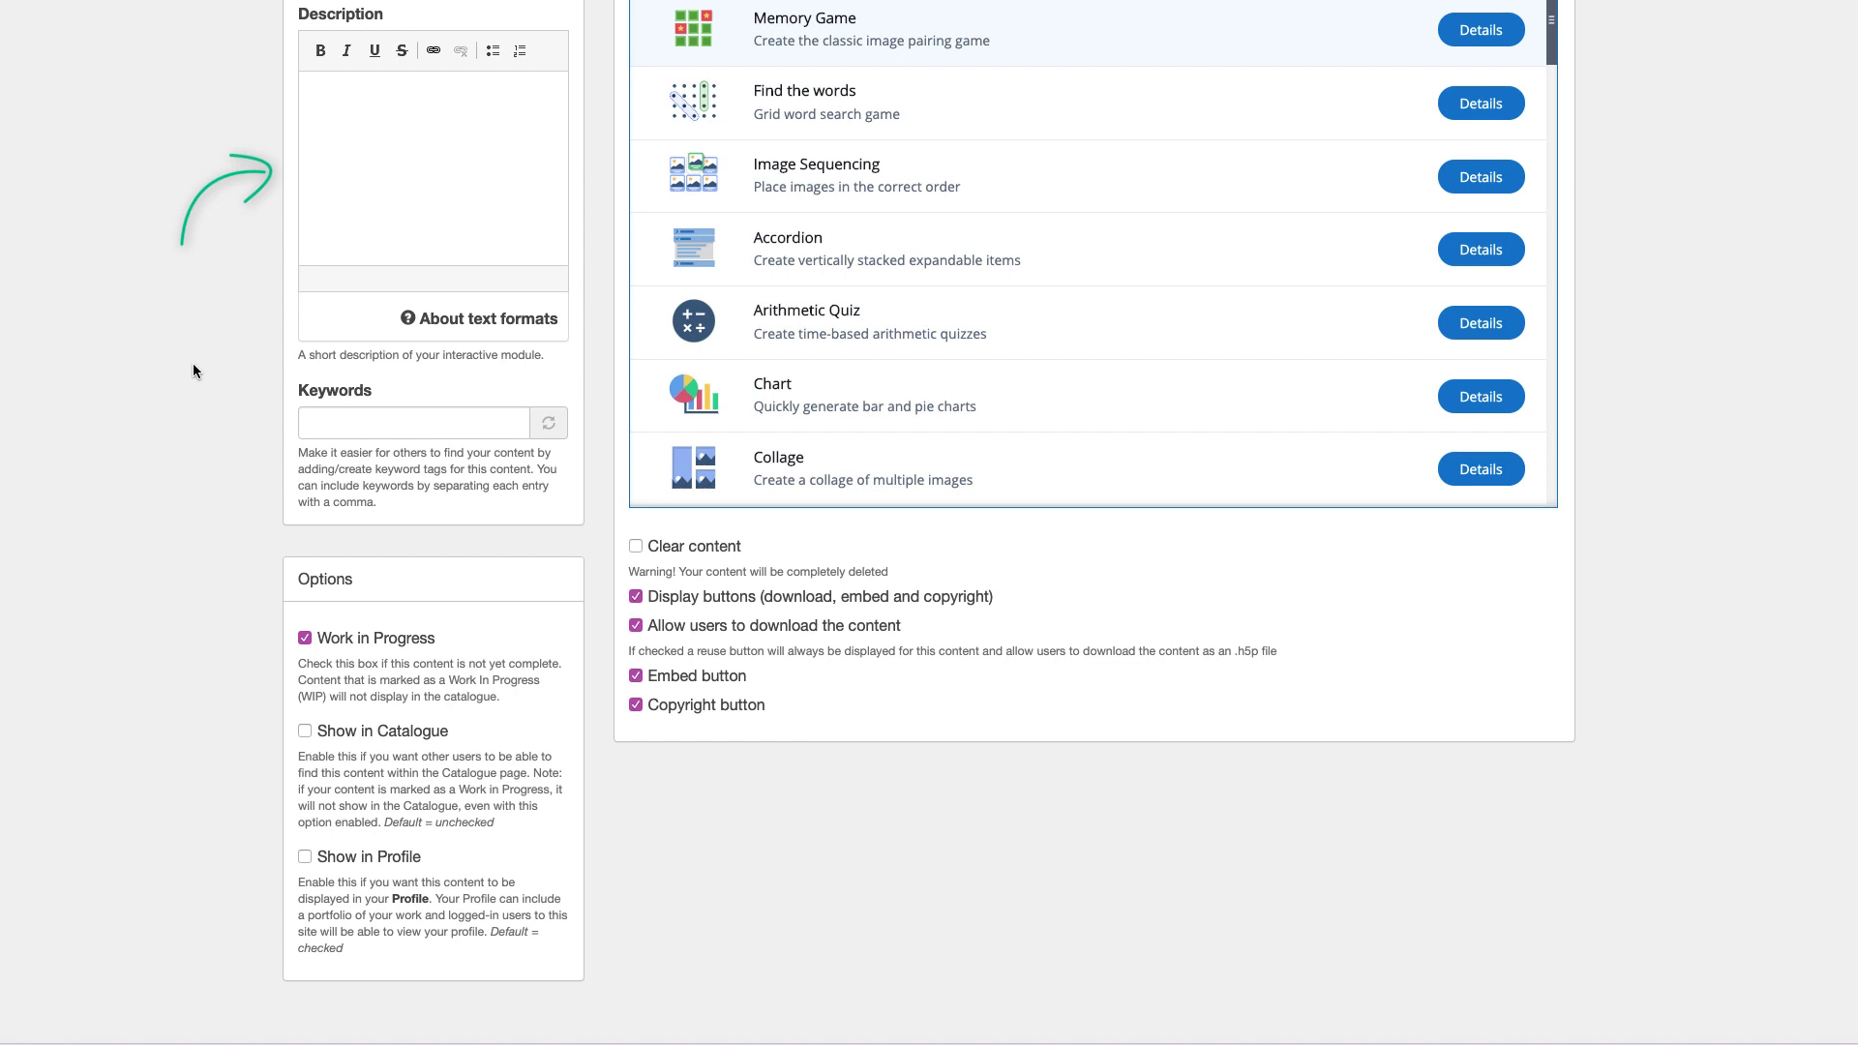
# Paste the food-pairings description, add the keyword Food, and uncheck Work in Progress.
pyautogui.click(383, 127)
pyautogui.write('This matching exercise will provide students with a fun way explore popular food pairings.')
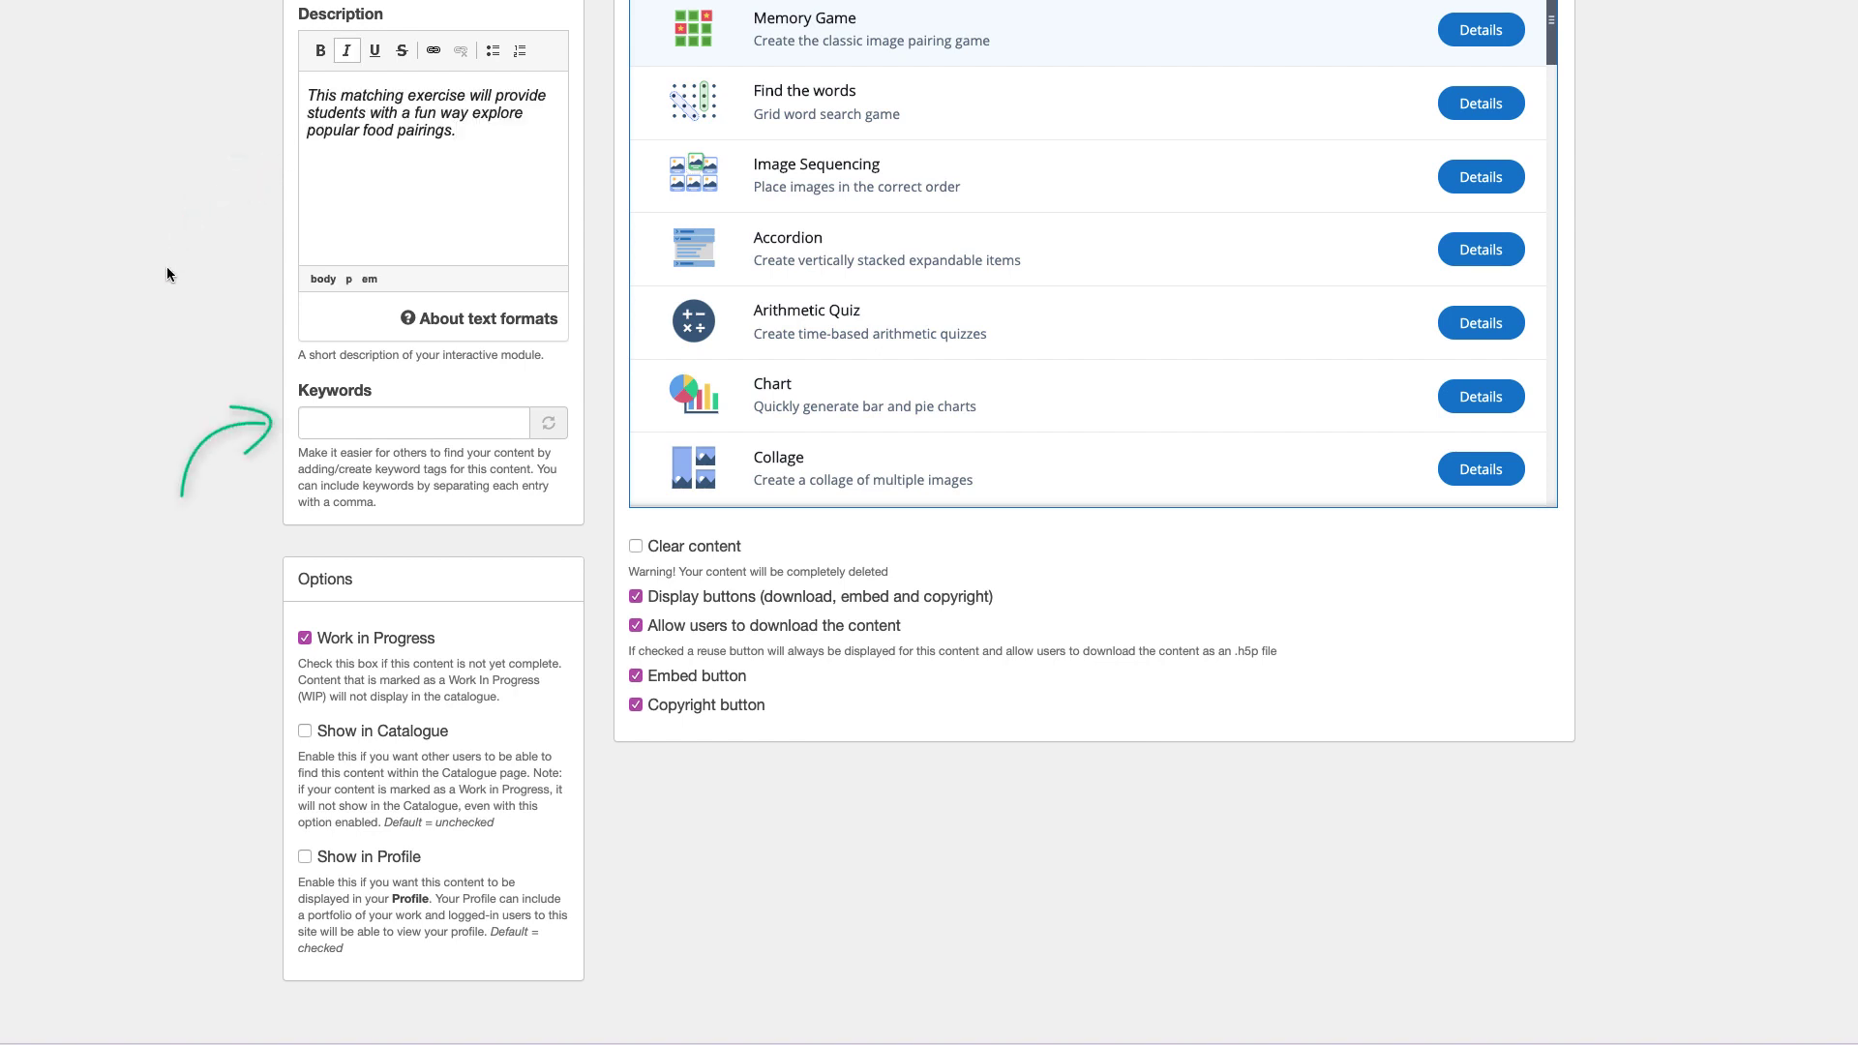
pyautogui.click(347, 428)
pyautogui.write('Food')
pyautogui.press('Down')
pyautogui.press('Return')
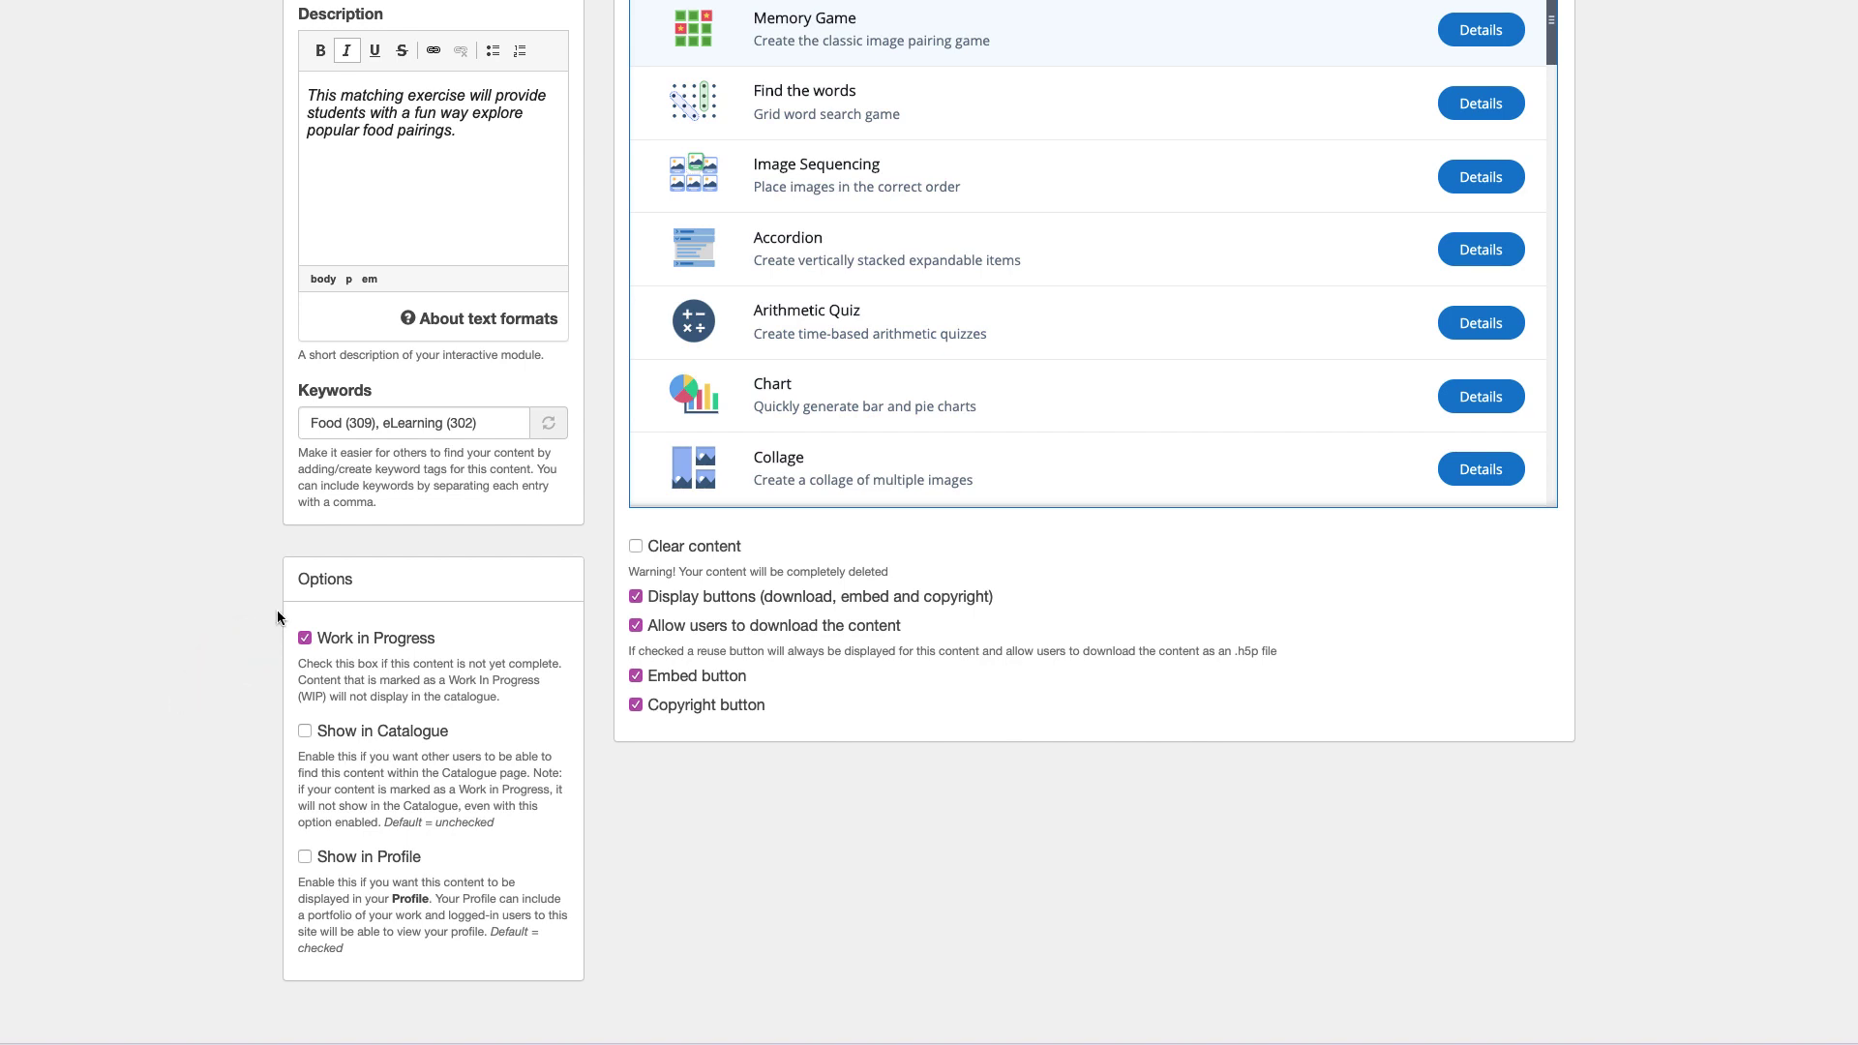
pyautogui.click(305, 639)
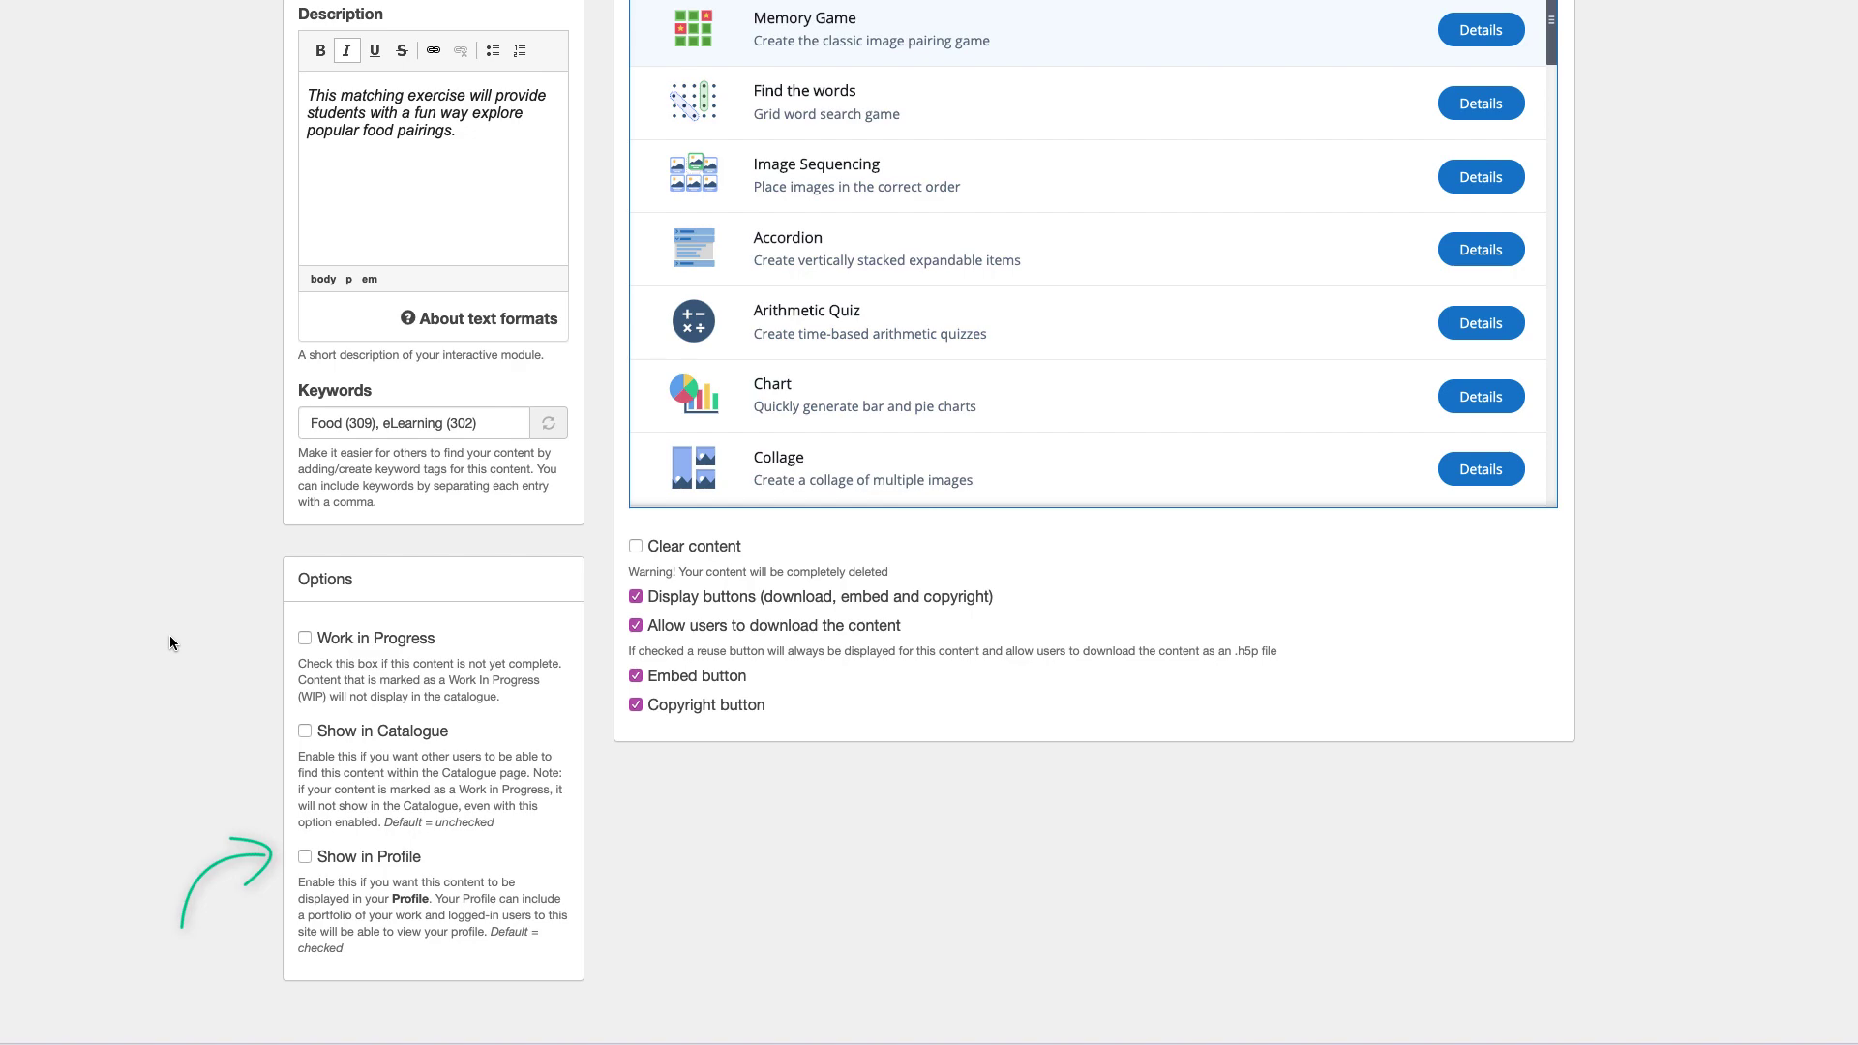
pyautogui.scroll(5, 1727, 531)
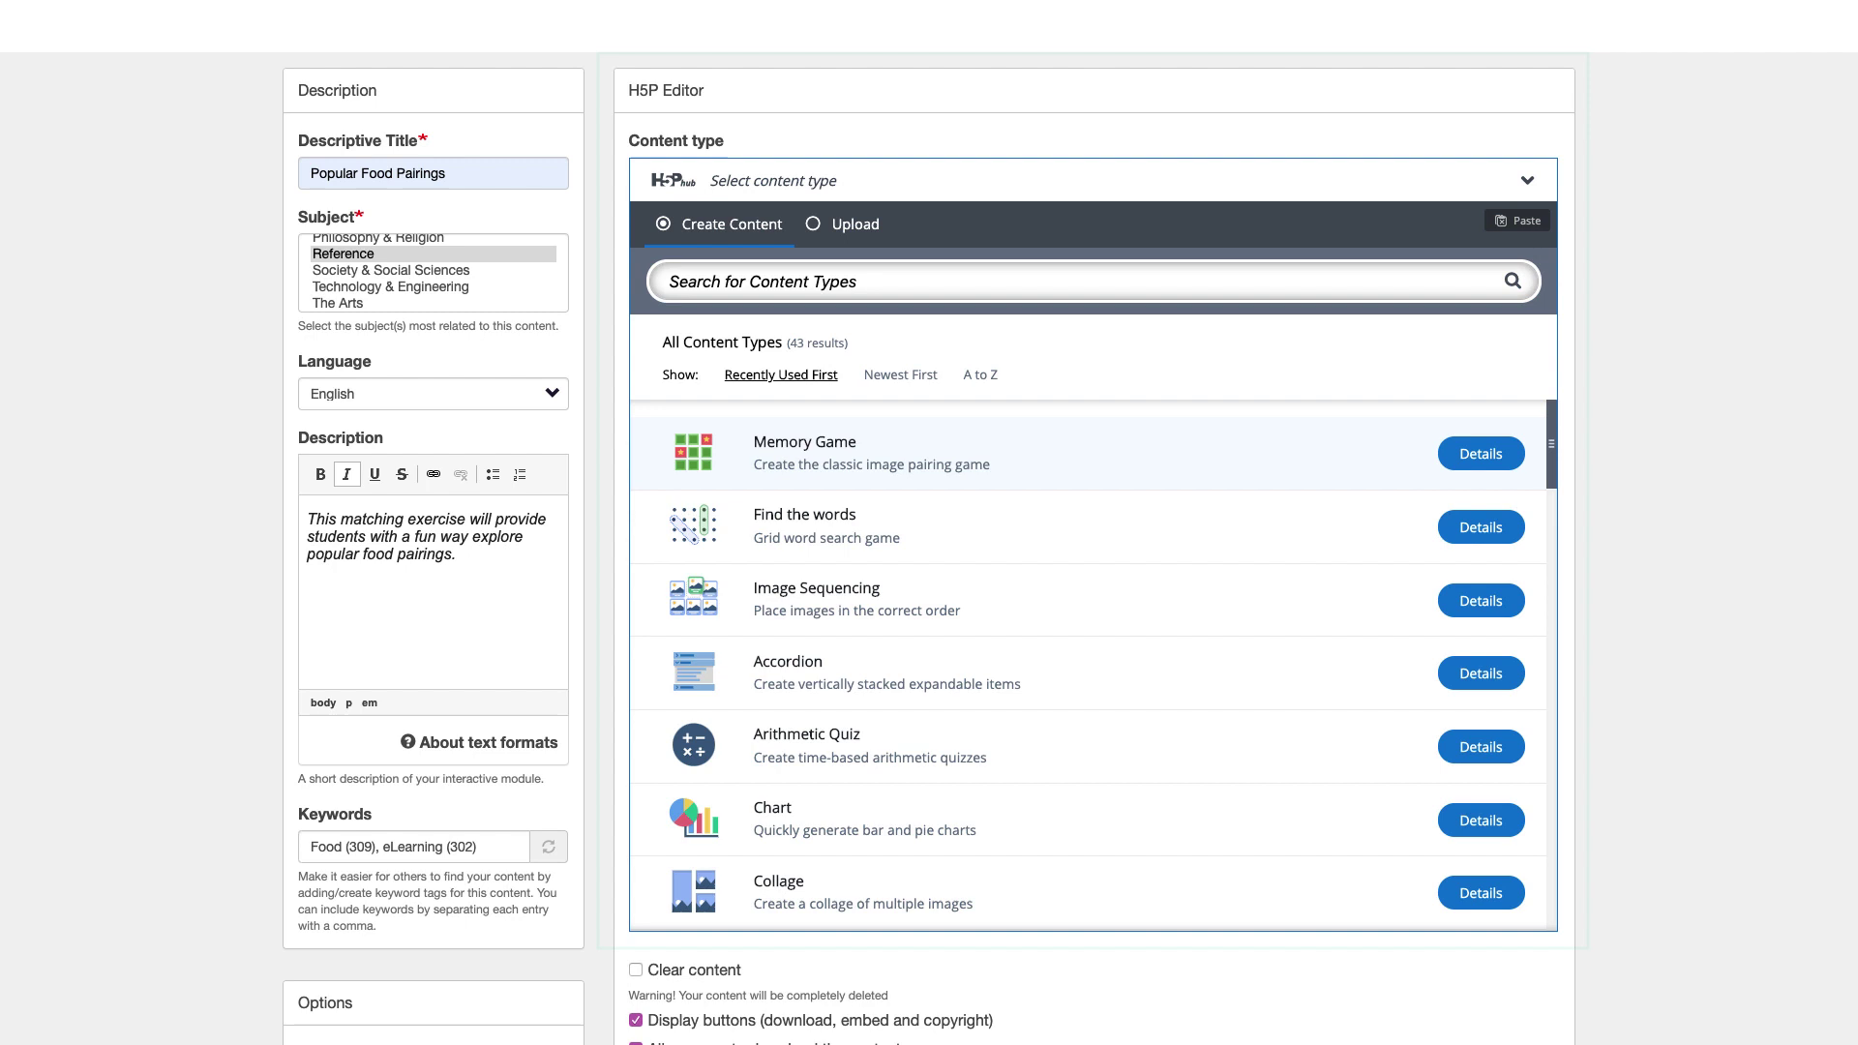
# Browse the content type list and view the Memory Game details.
pyautogui.scroll(-2, 1284, 592)
pyautogui.scroll(-5, 1283, 592)
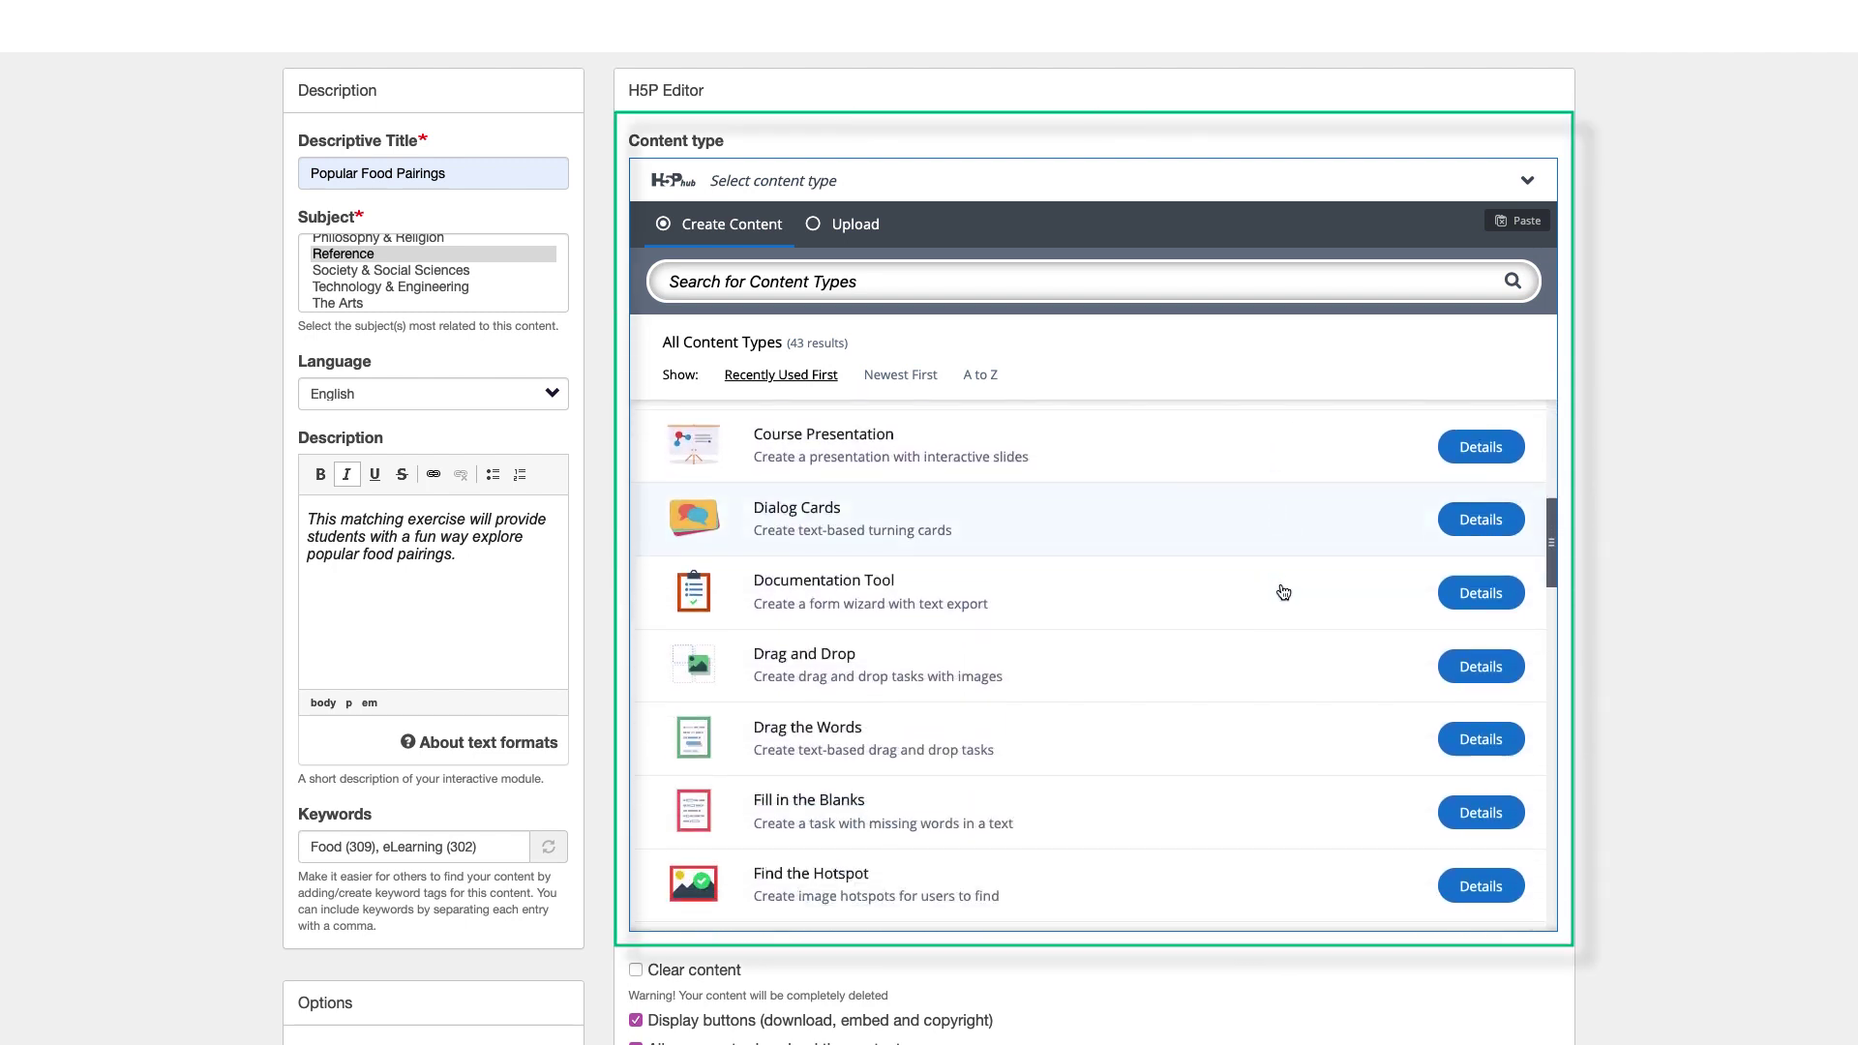
pyautogui.scroll(2, 1283, 592)
pyautogui.scroll(5, 1283, 592)
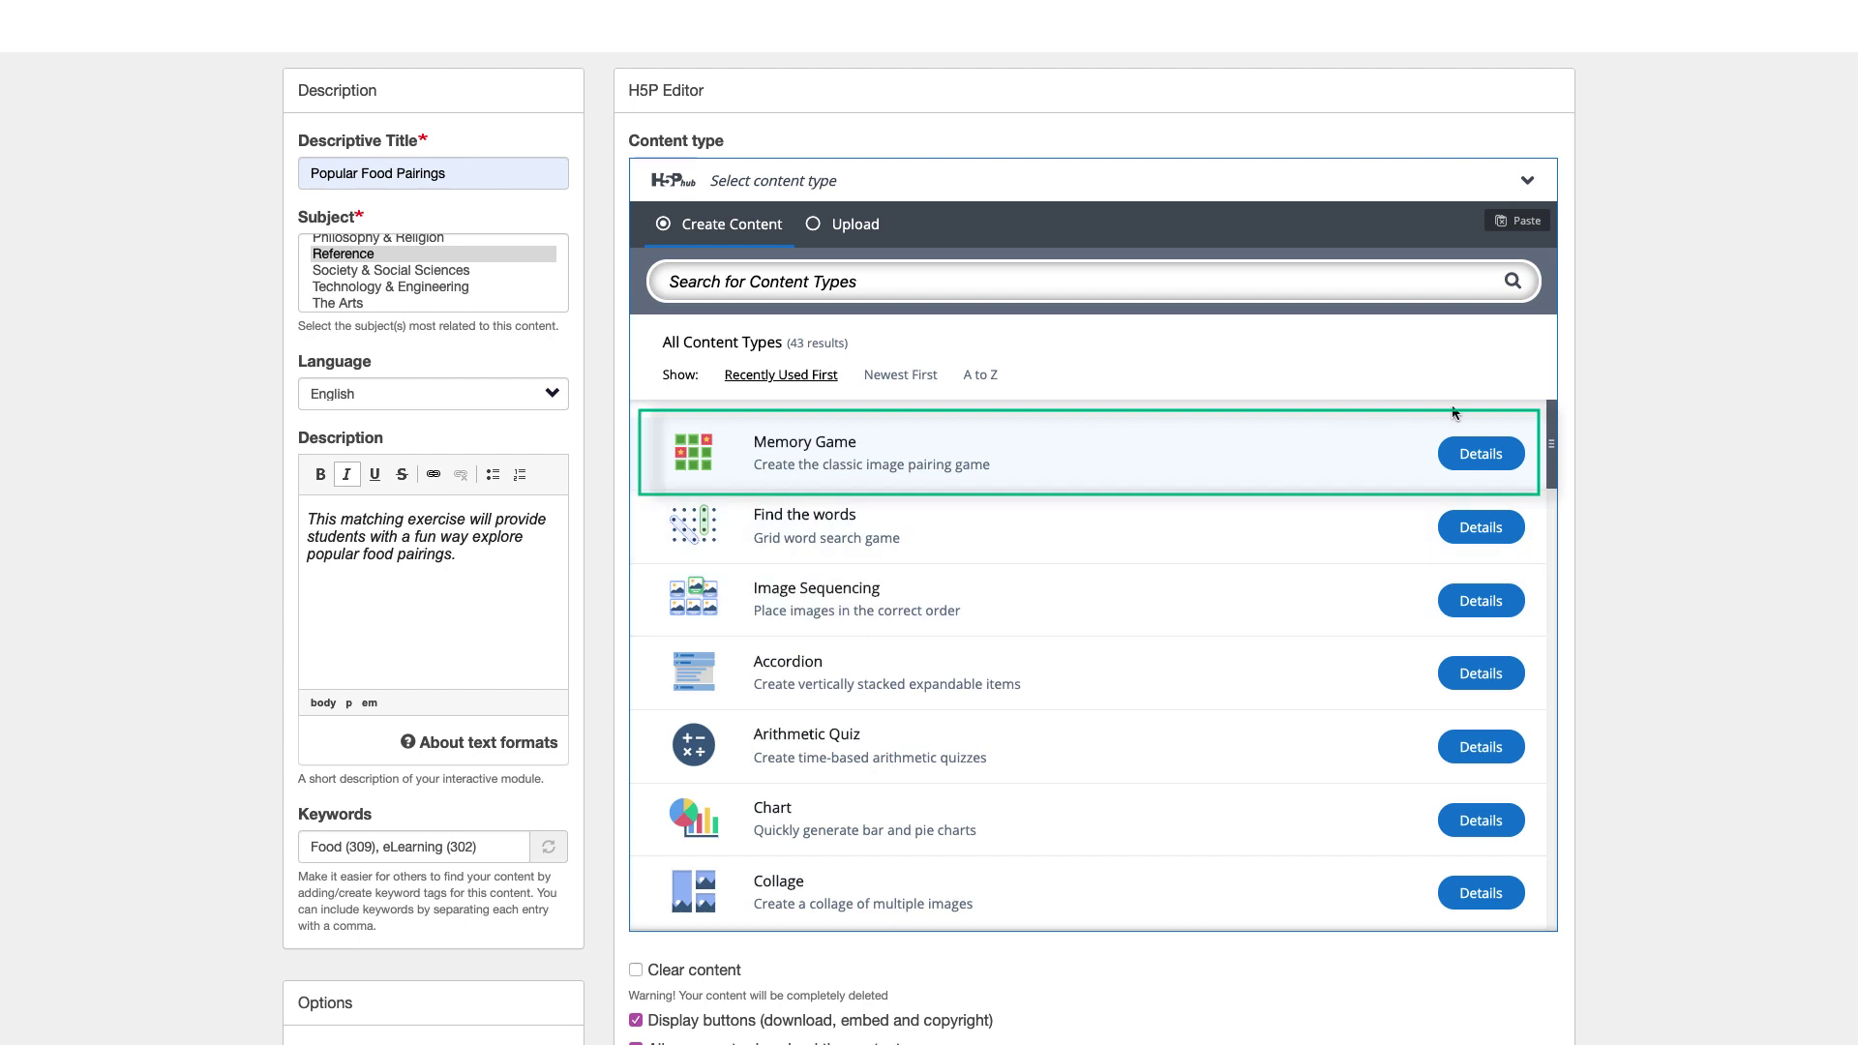
pyautogui.click(1480, 454)
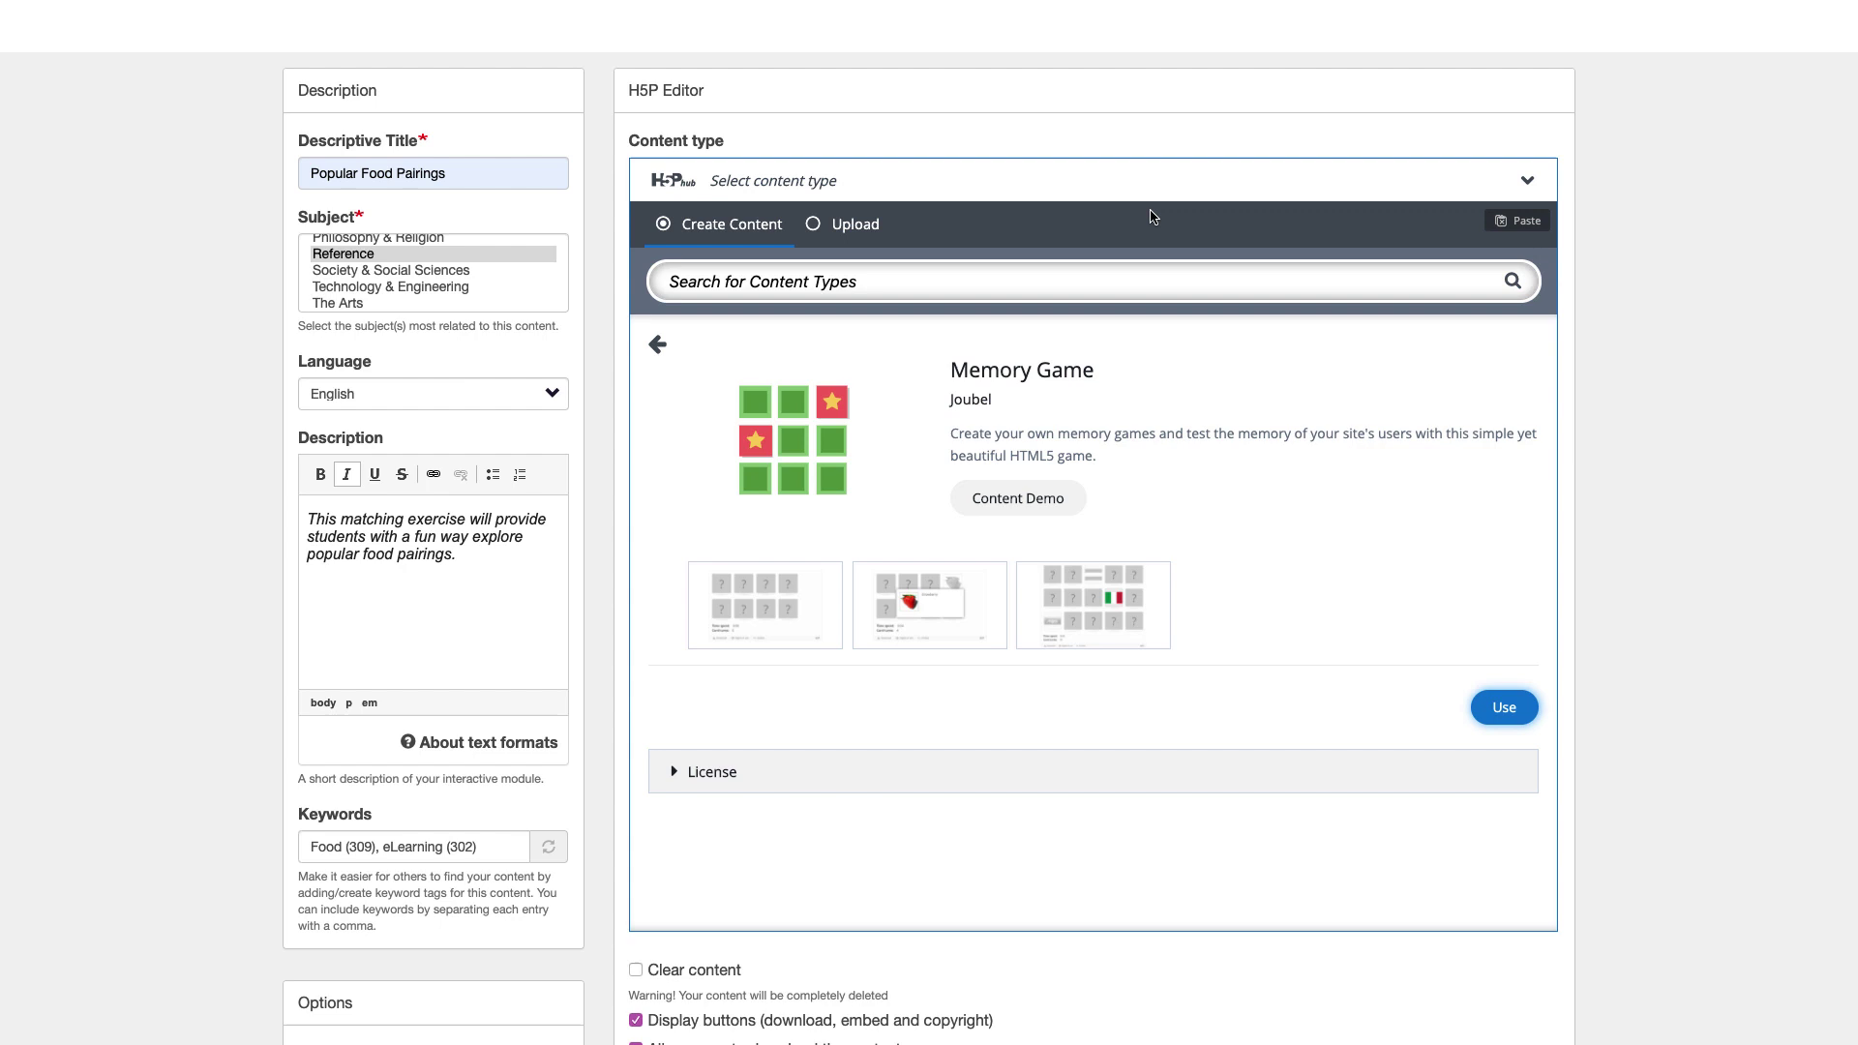
pyautogui.click(662, 348)
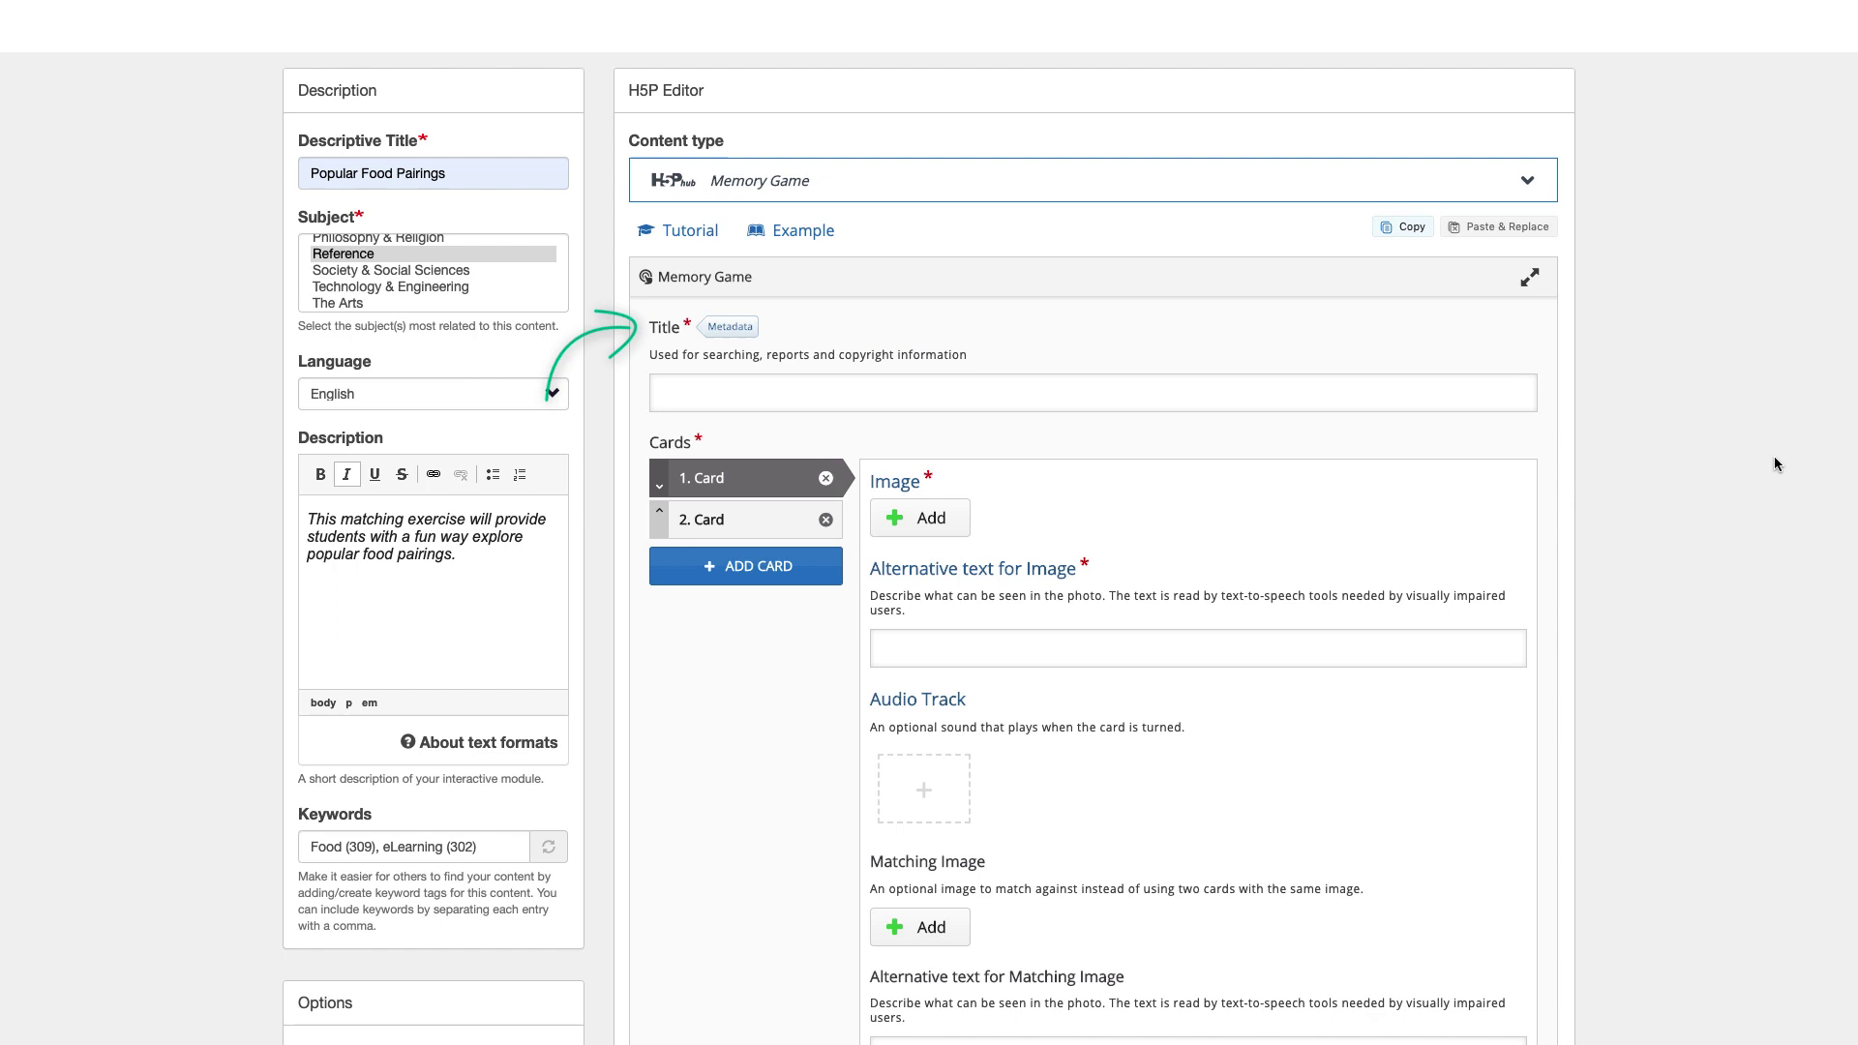
# Enter 'Popular Food Pairings' as the Memory Game title.
pyautogui.click(1057, 396)
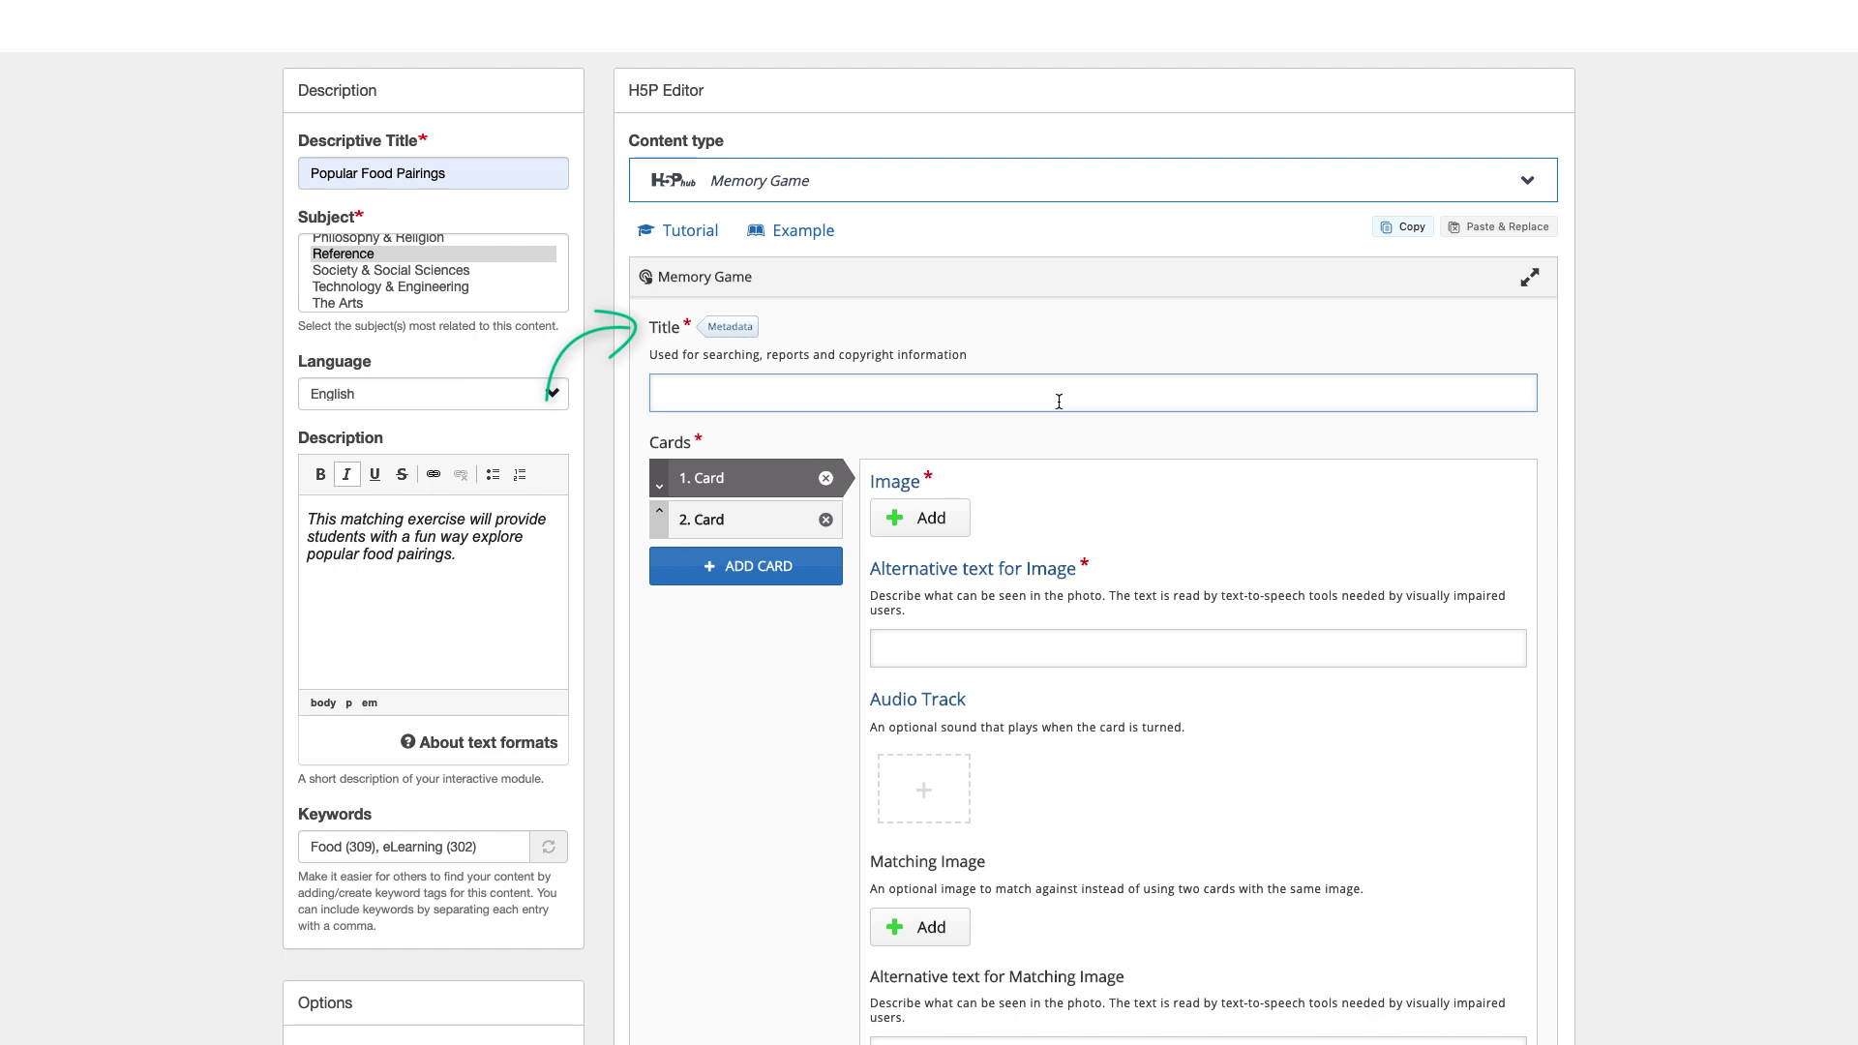
pyautogui.write('Popular Food Pairings')
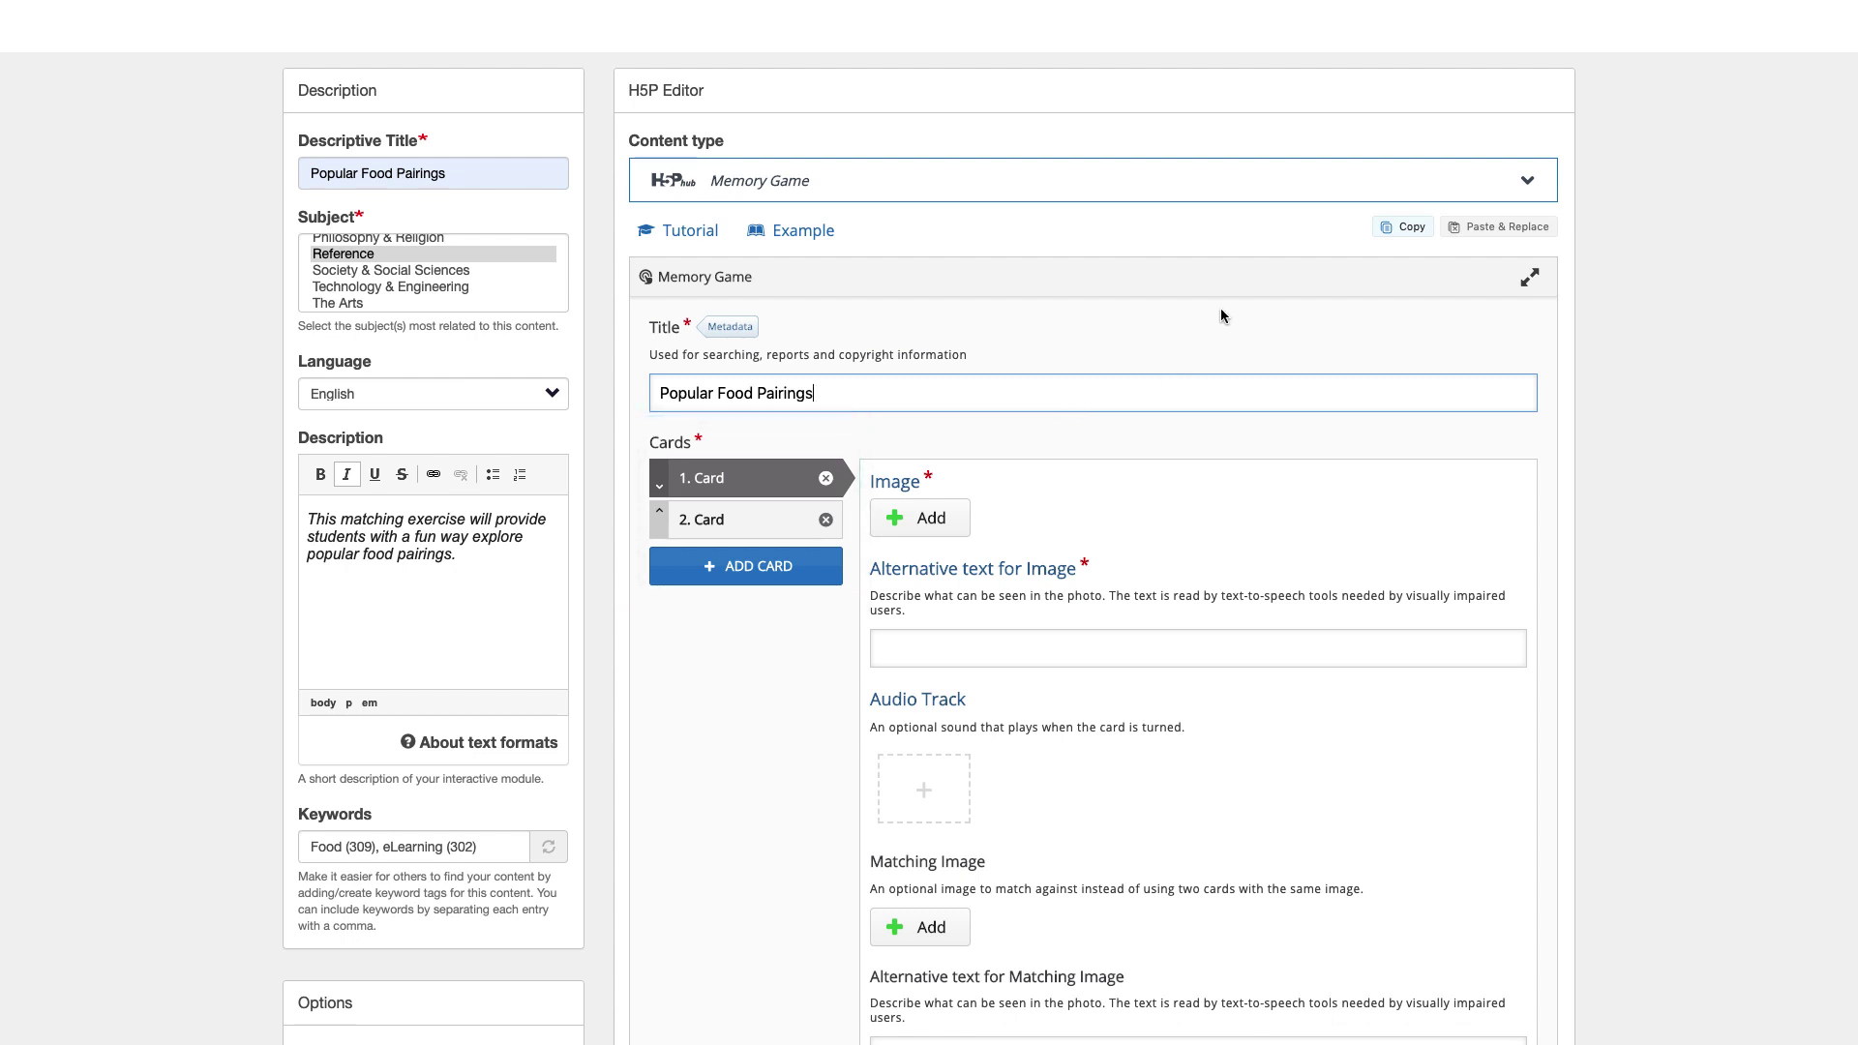
pyautogui.click(919, 518)
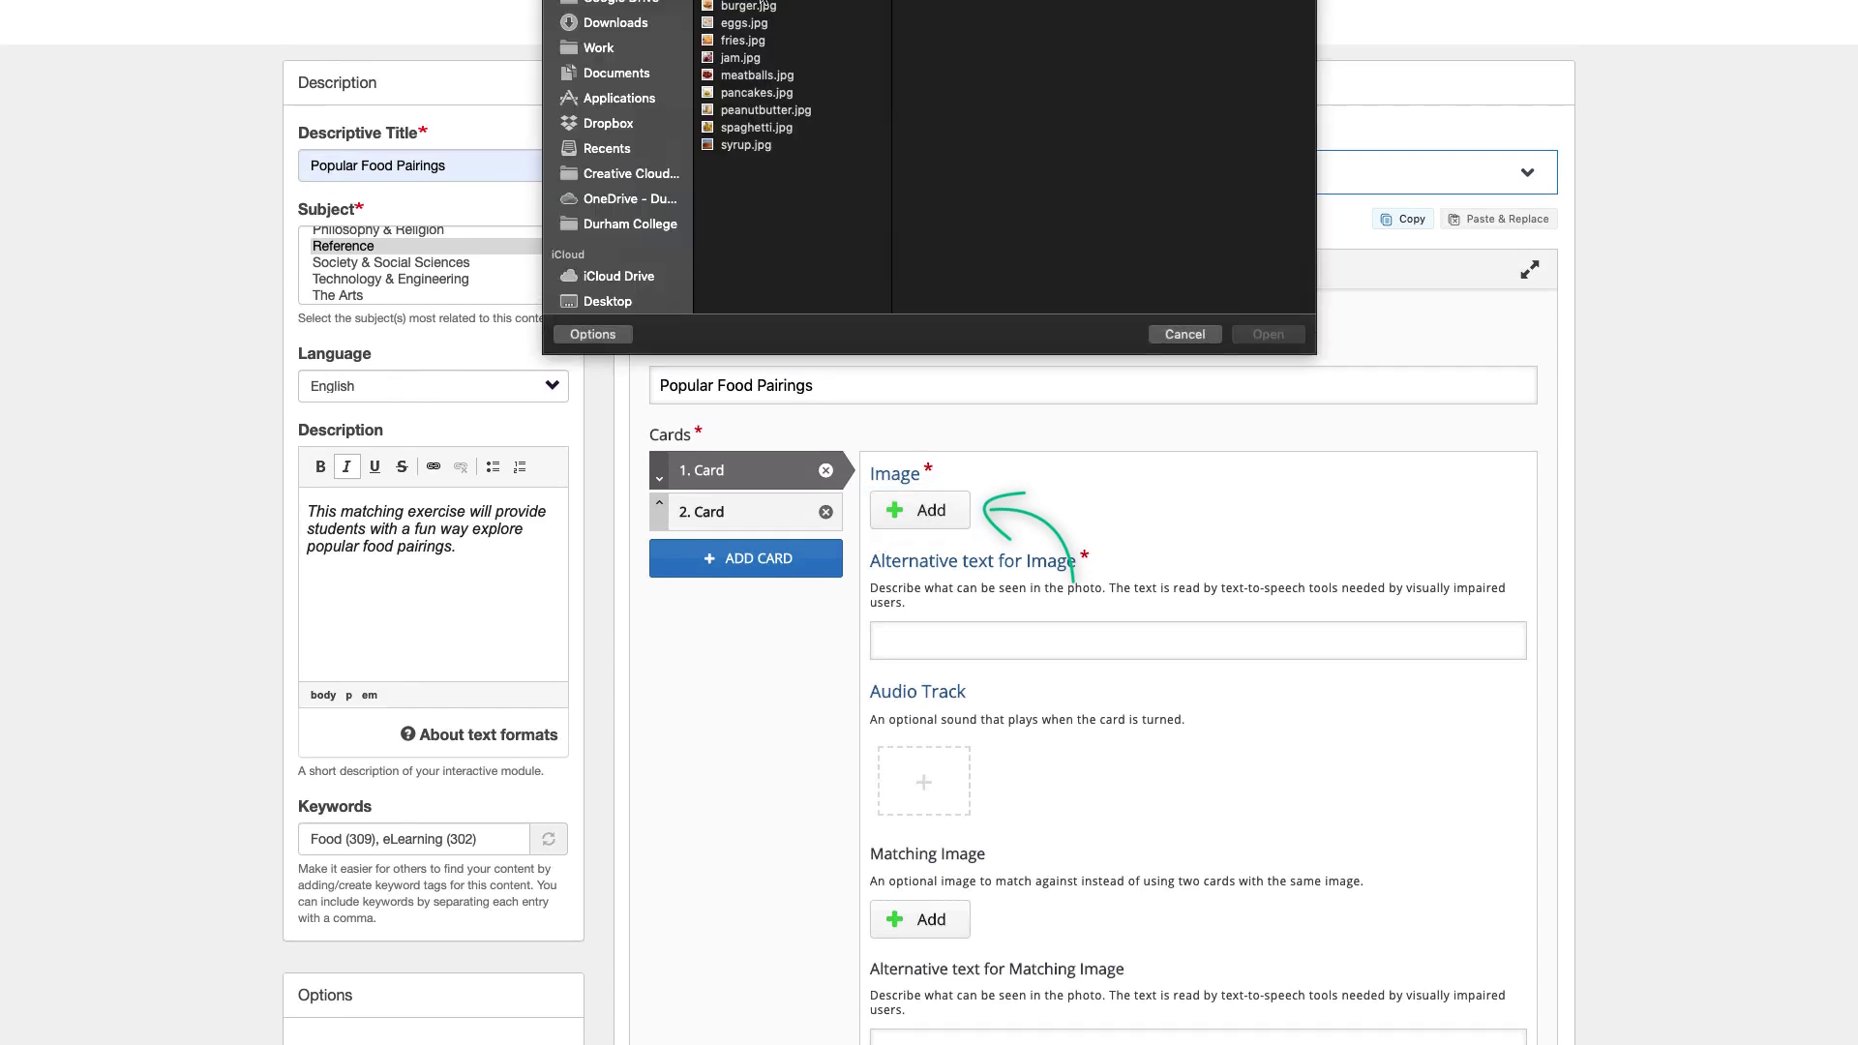
# Upload bacon.jpg to card 1 with alternative text 'Bacon'.
pyautogui.click(750, 4)
pyautogui.click(1267, 333)
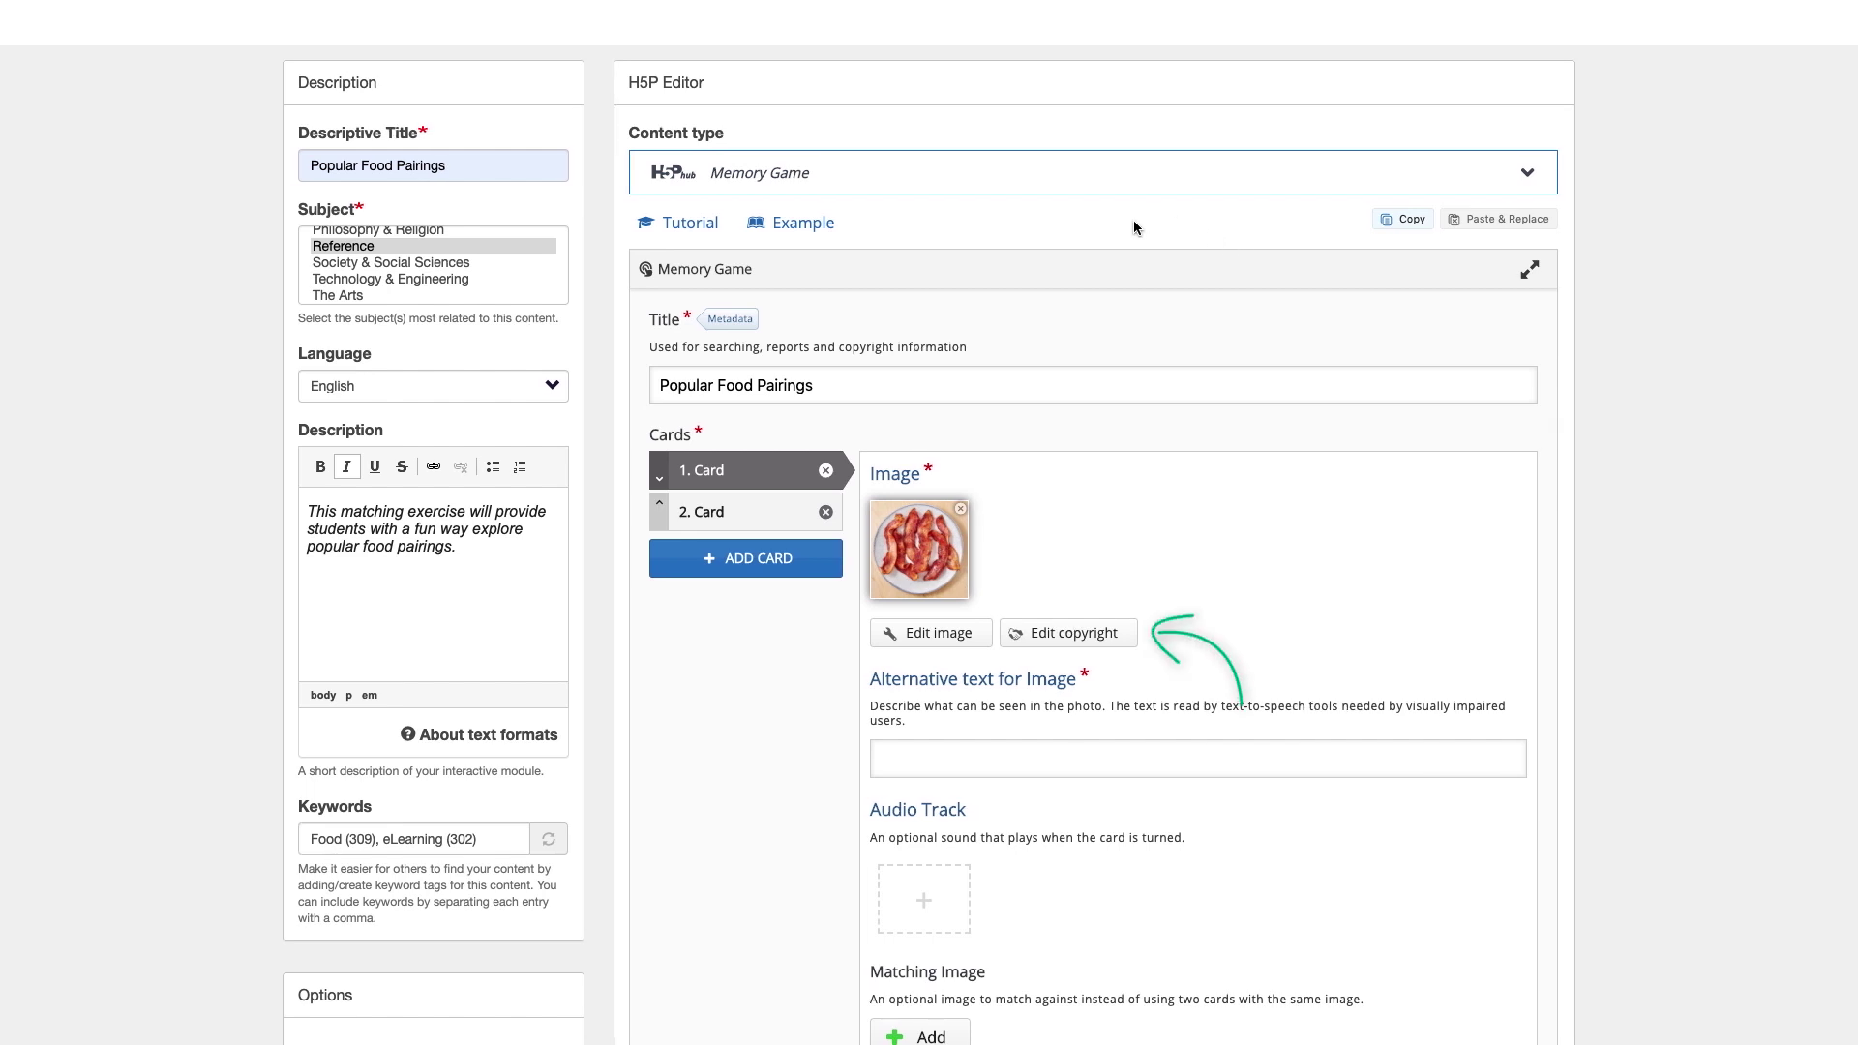
pyautogui.click(1065, 631)
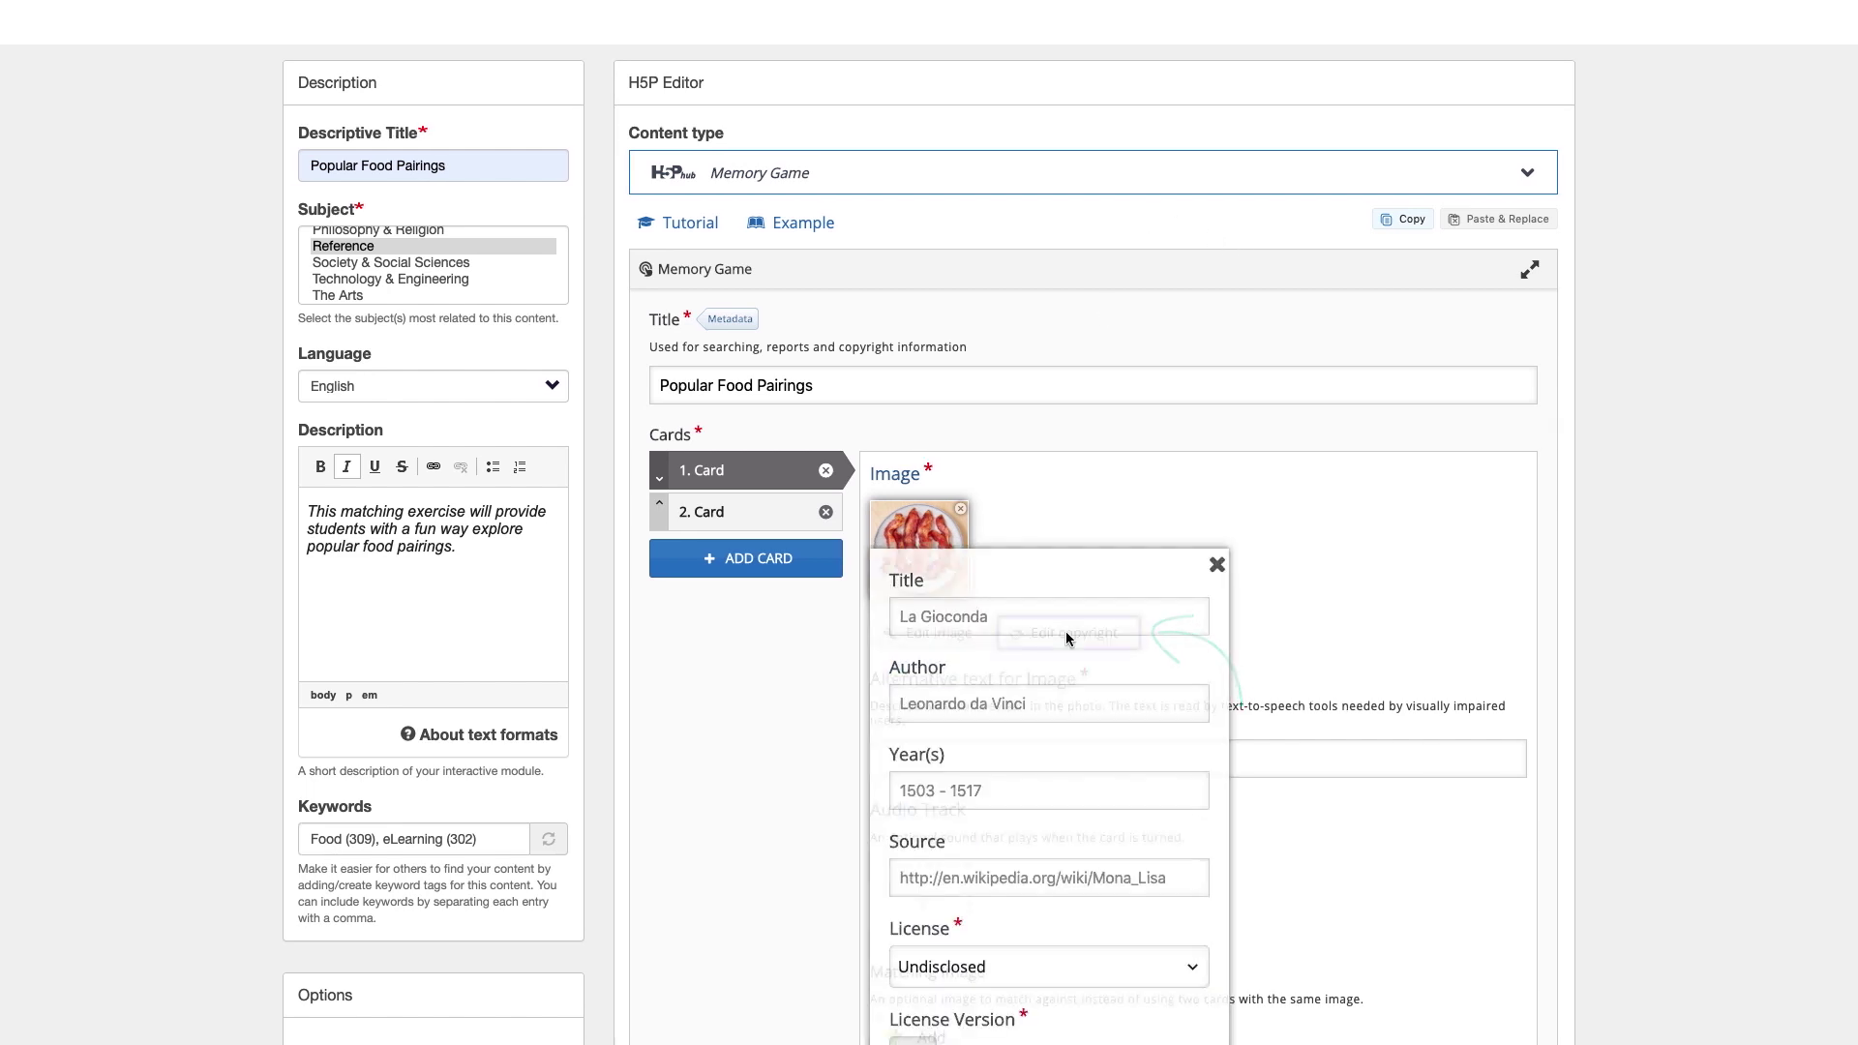
pyautogui.click(1217, 561)
pyautogui.click(1059, 764)
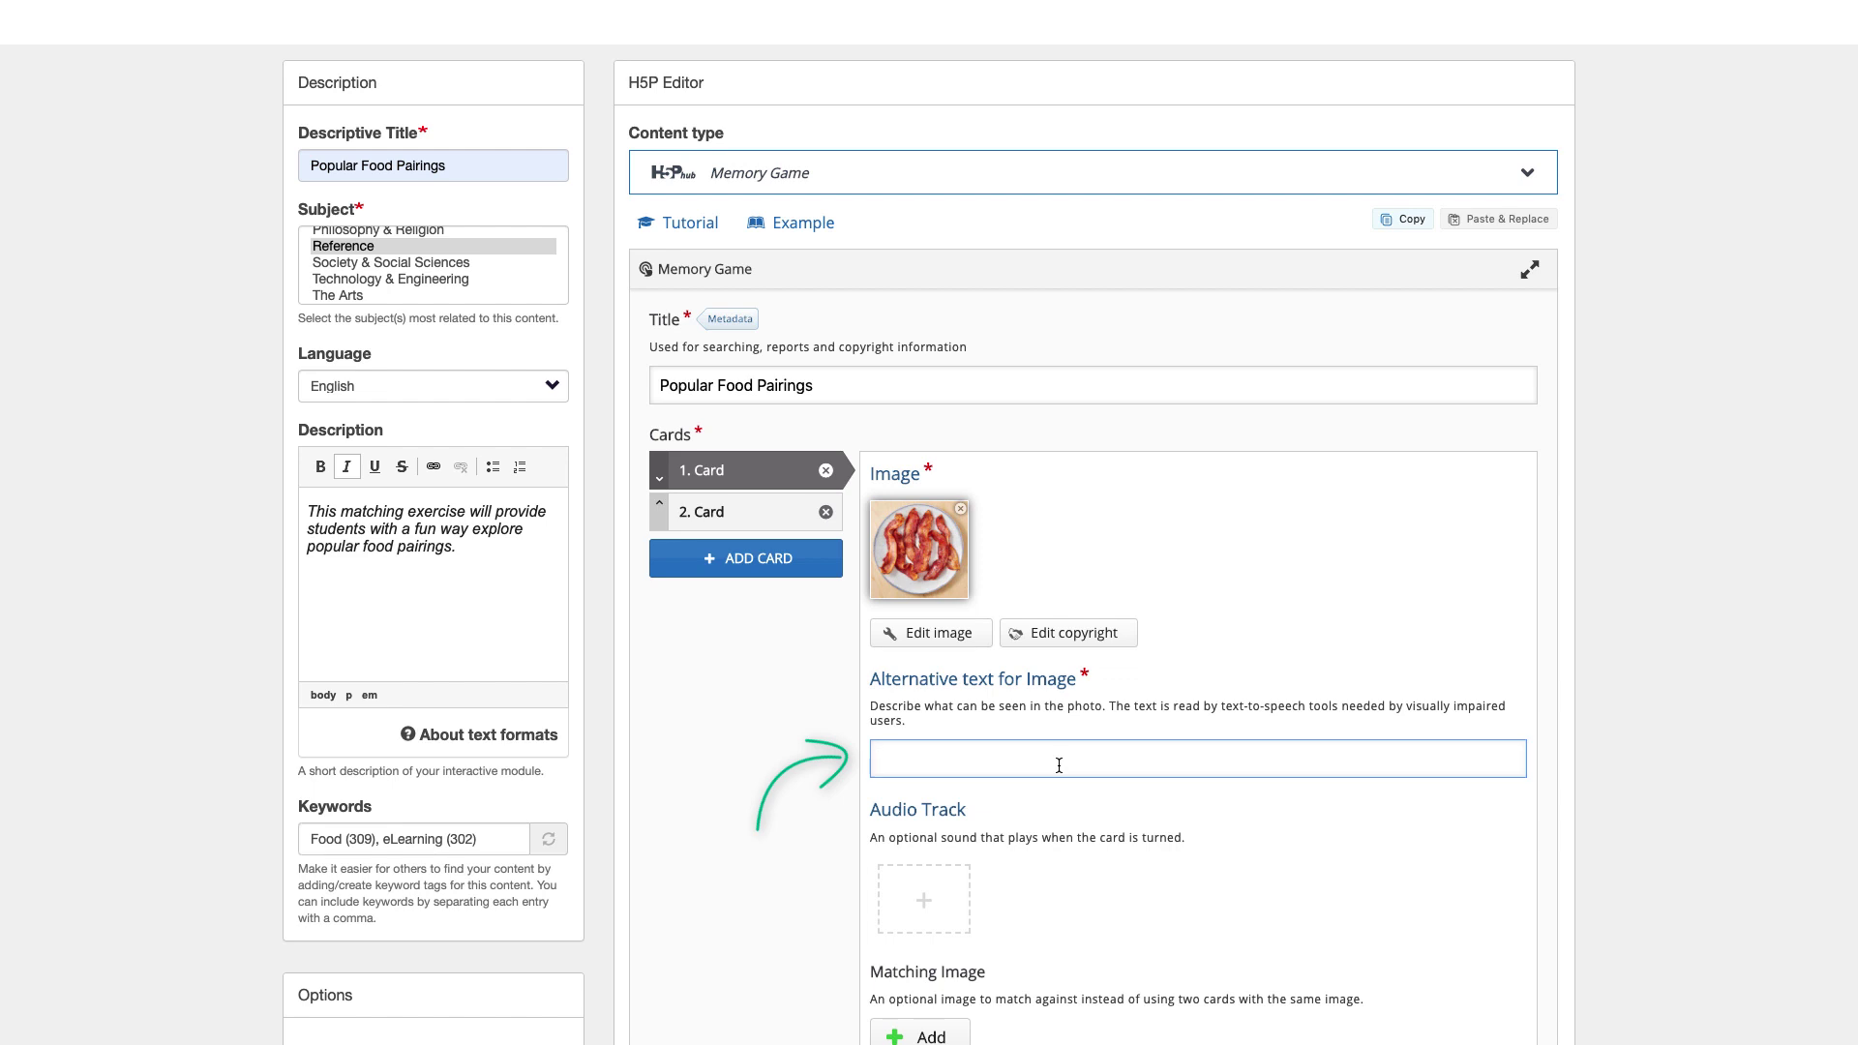
pyautogui.write('Bacon')
pyautogui.click(1668, 803)
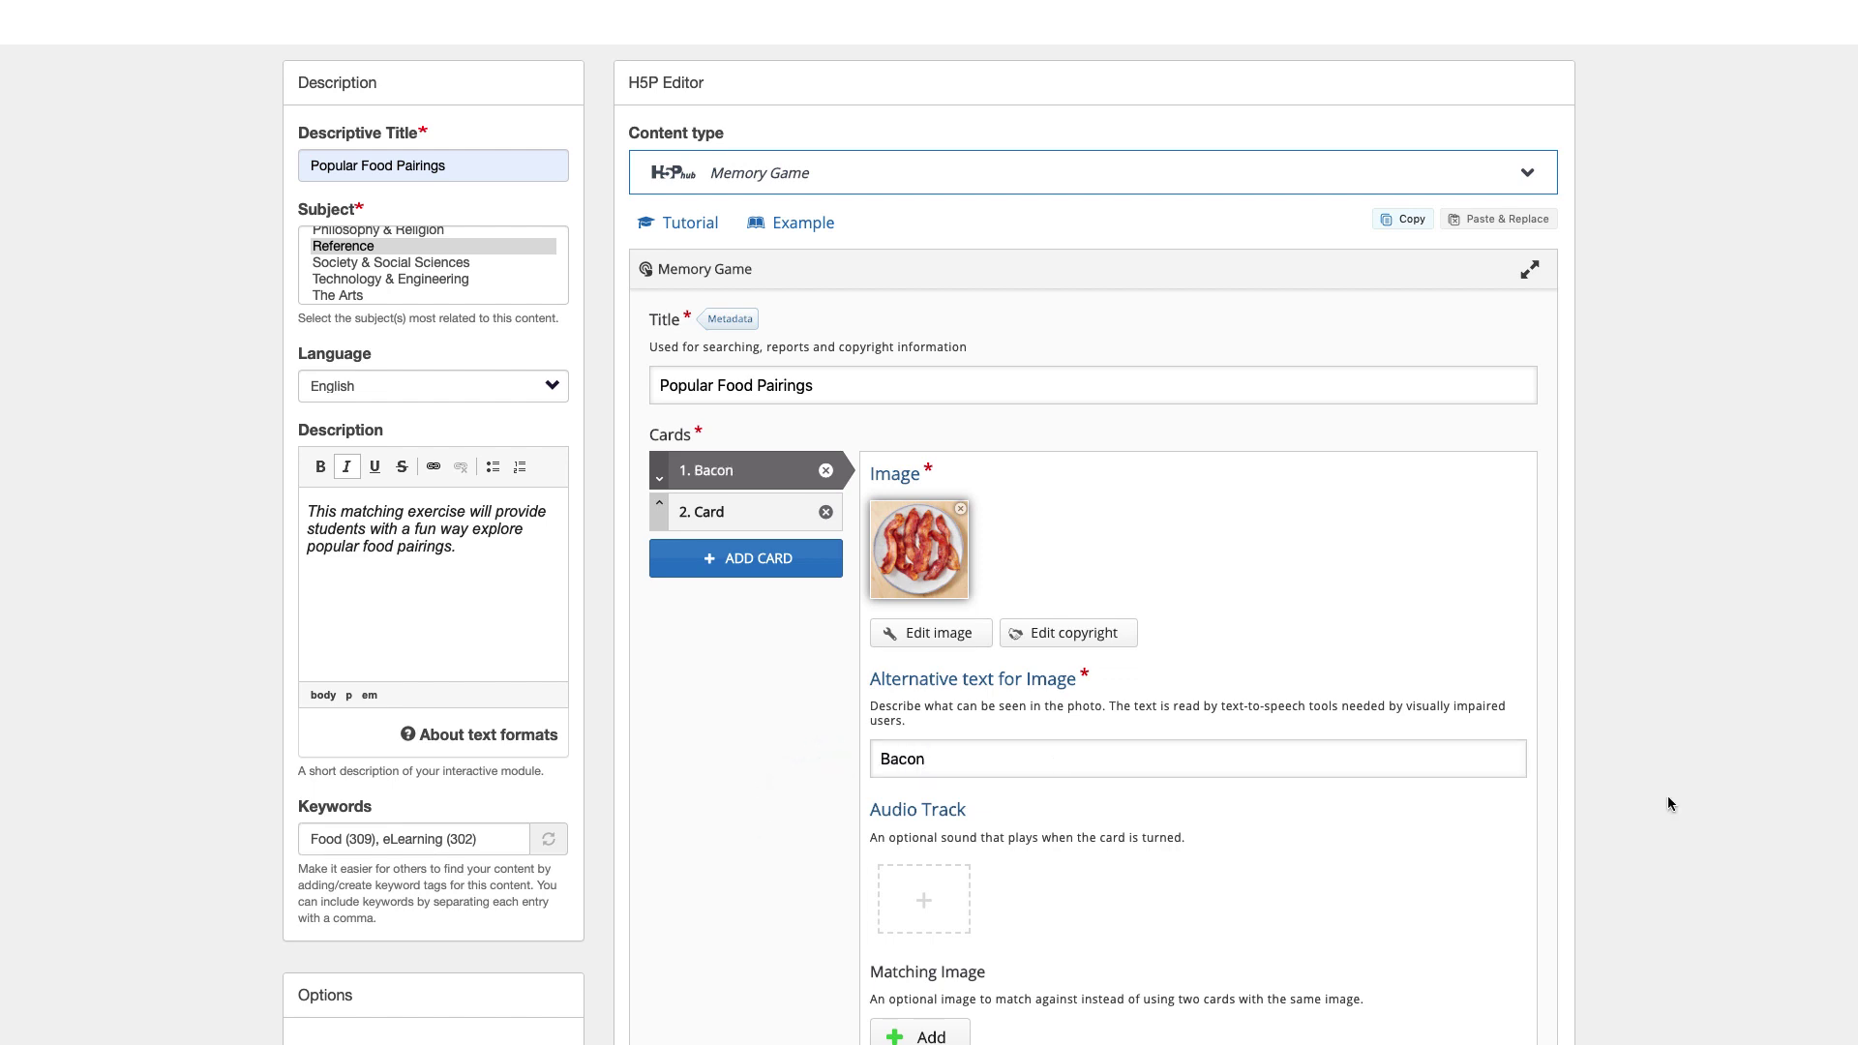
# Cancel the audio track upload for card 1 without adding sound.
pyautogui.scroll(-3, 1668, 804)
pyautogui.click(935, 623)
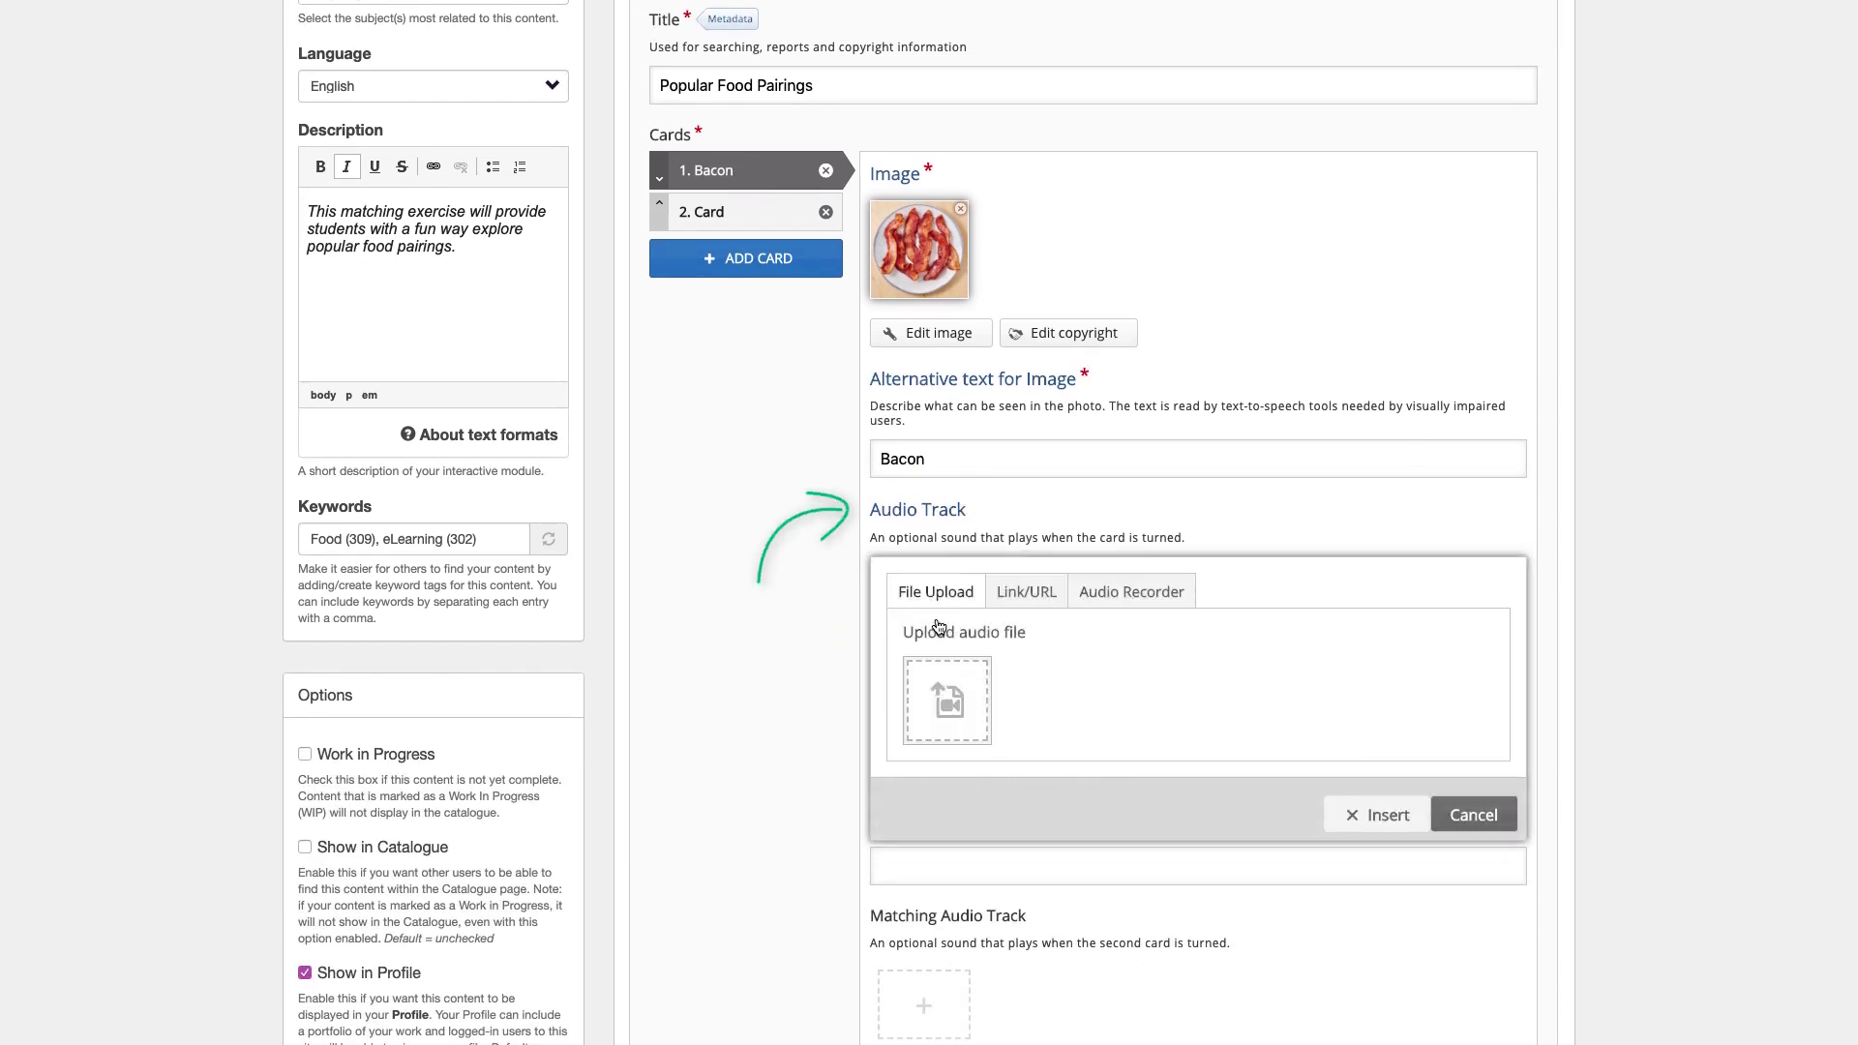
pyautogui.click(1473, 815)
pyautogui.scroll(-1, 979, 472)
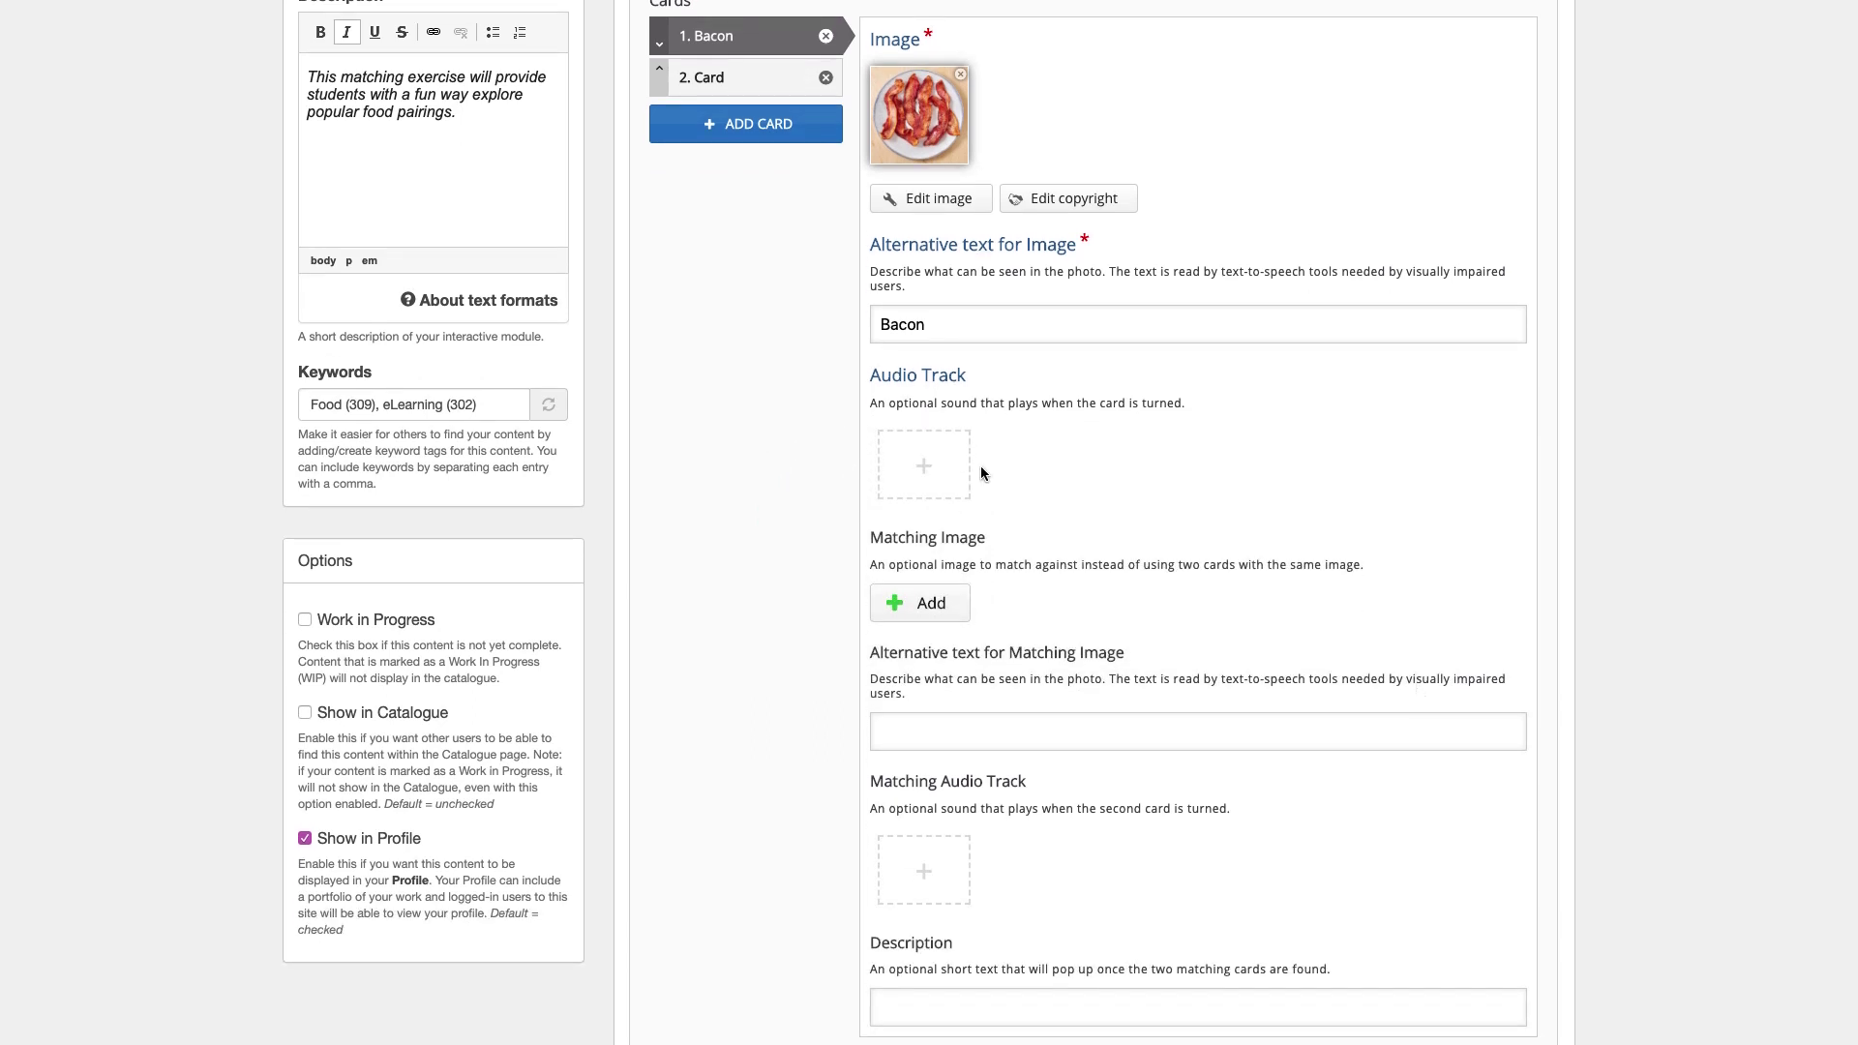
# Upload eggs.jpg as the bacon card's matching image with alt text 'Eggs'.
pyautogui.click(920, 603)
pyautogui.click(1274, 329)
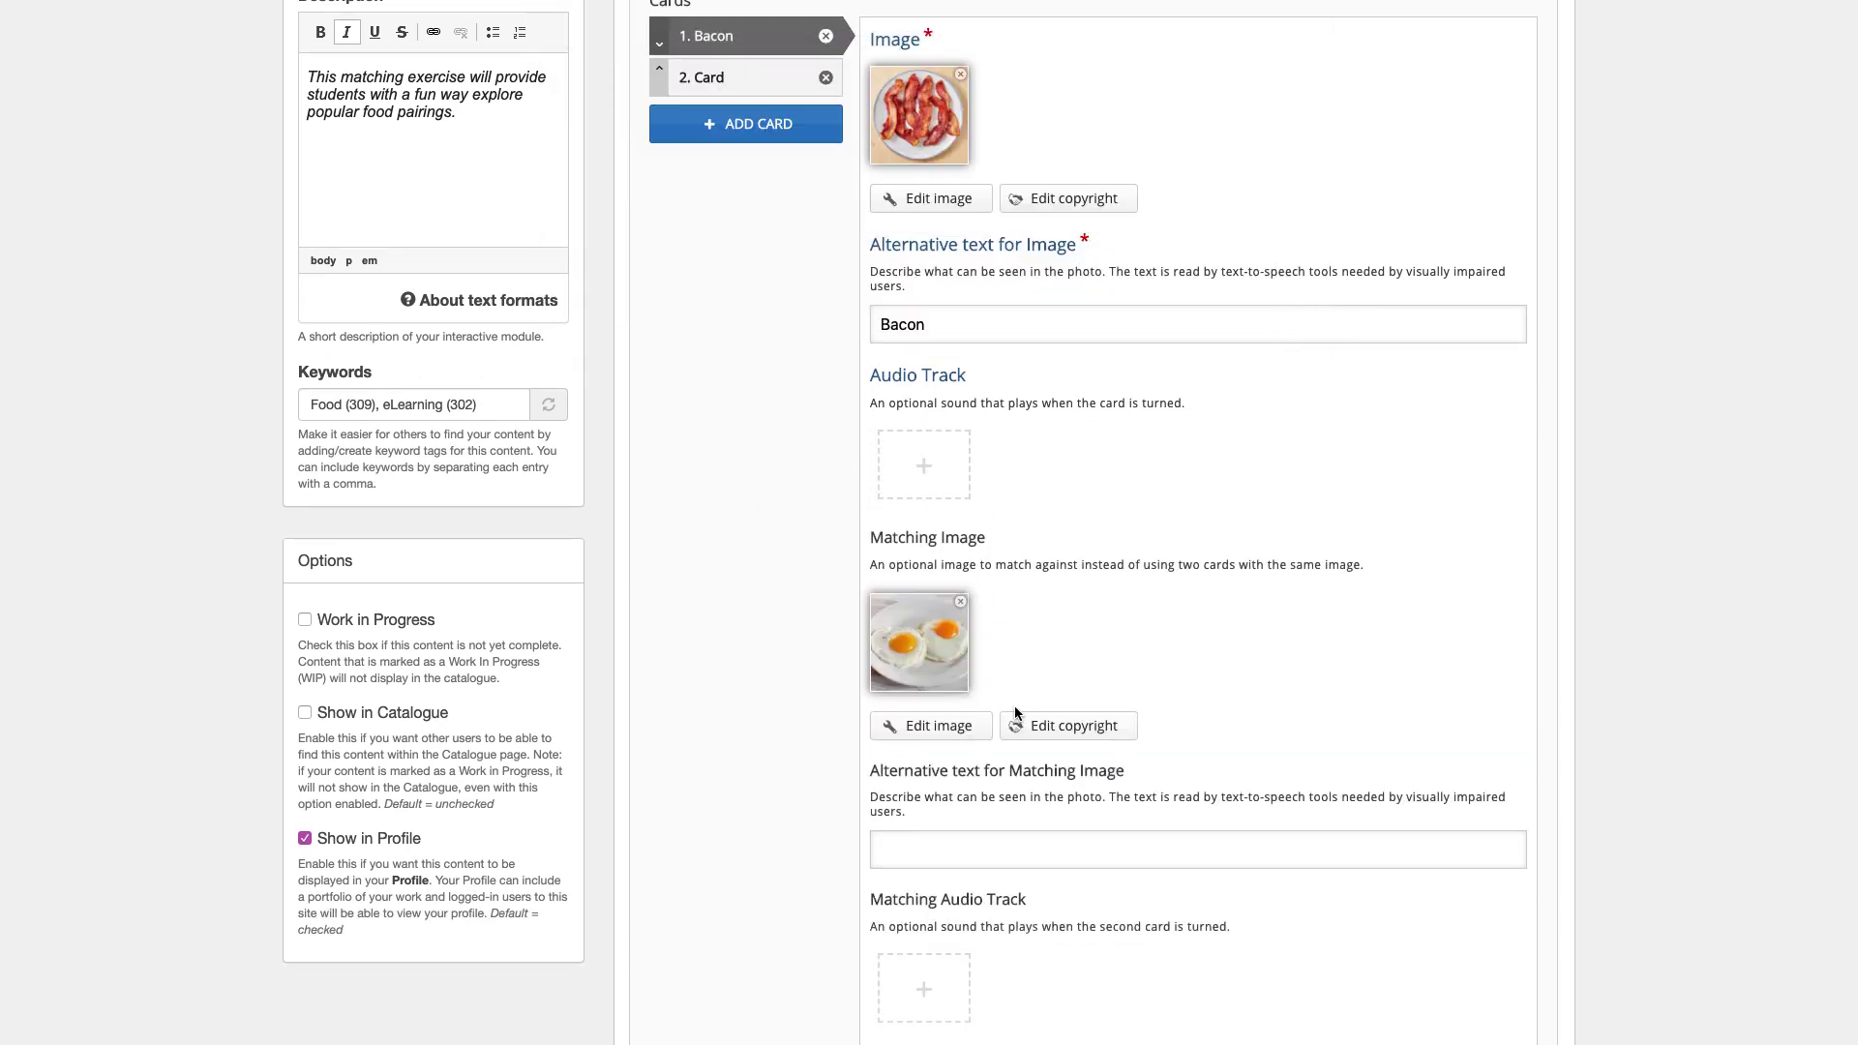
pyautogui.click(1029, 851)
pyautogui.write('Eggs')
pyautogui.scroll(-2, 1509, 732)
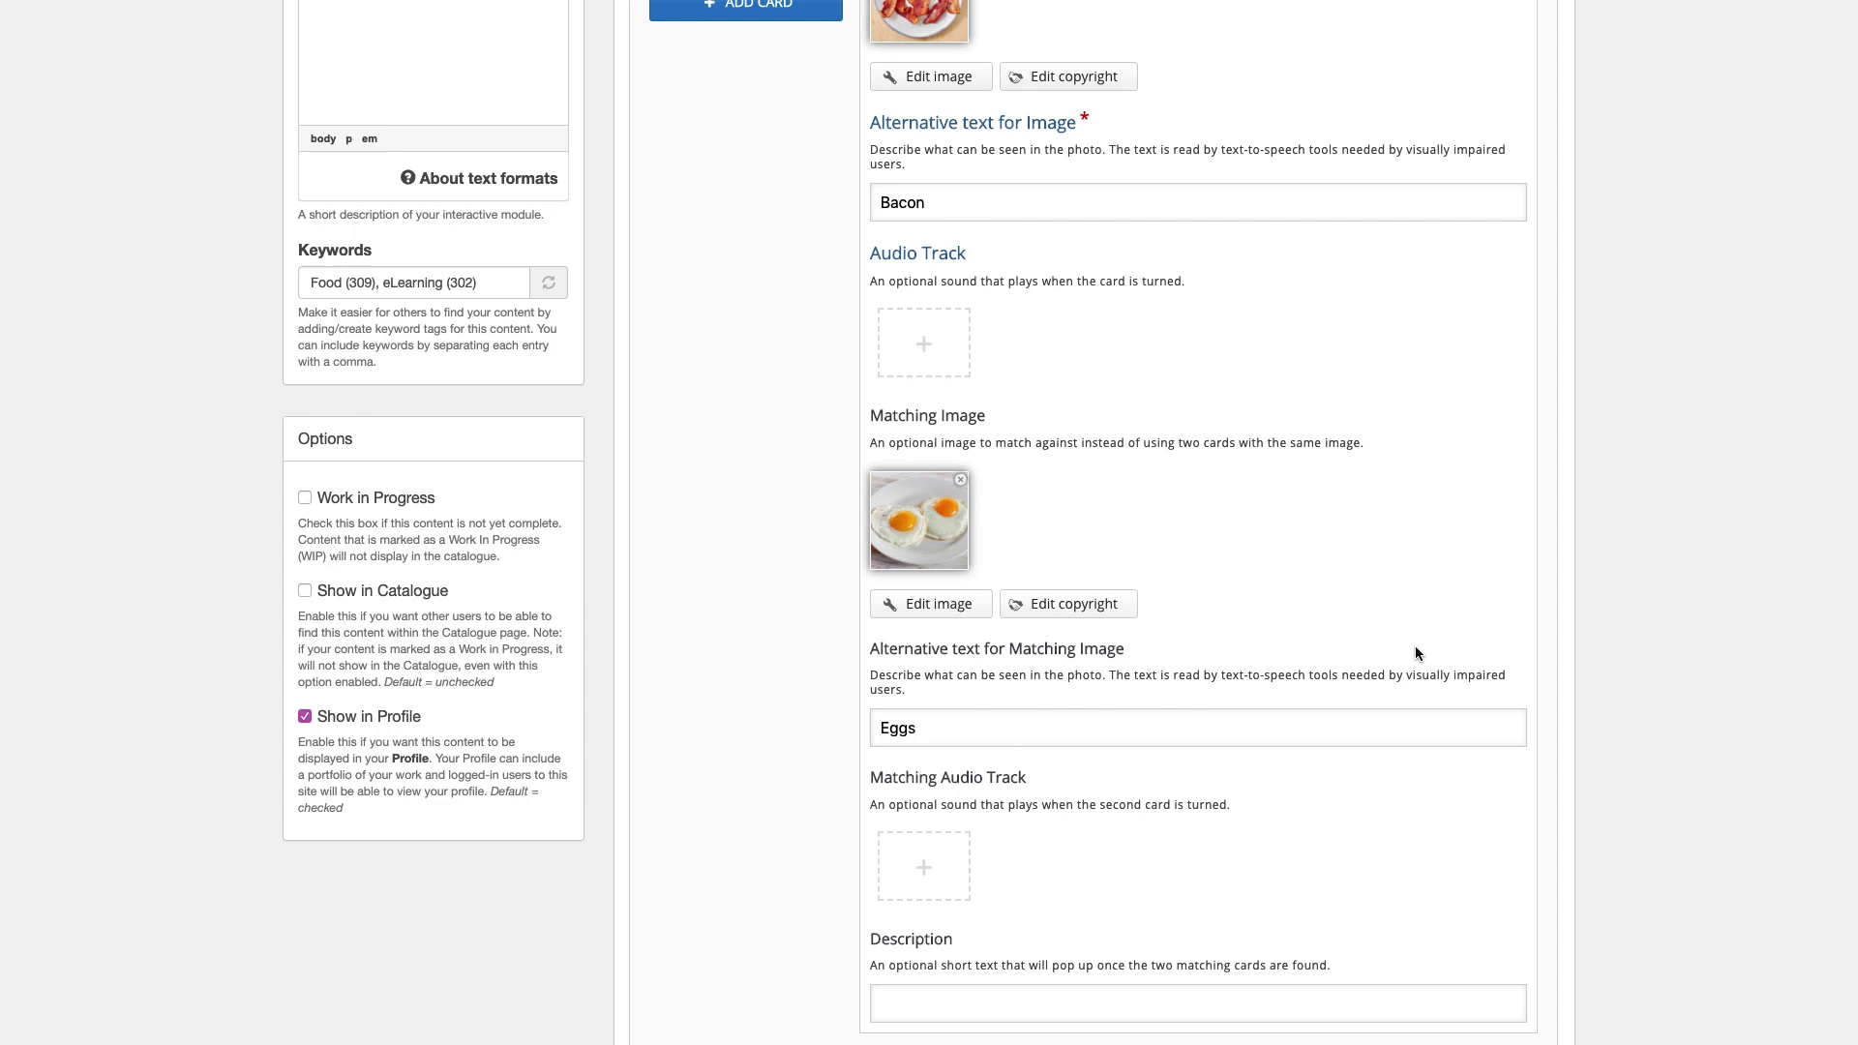
# Set the pair description to 'You have successfully matched bacon and eggs!'.
pyautogui.click(1132, 1006)
pyautogui.write('You have successfully matched bacon and eggs!')
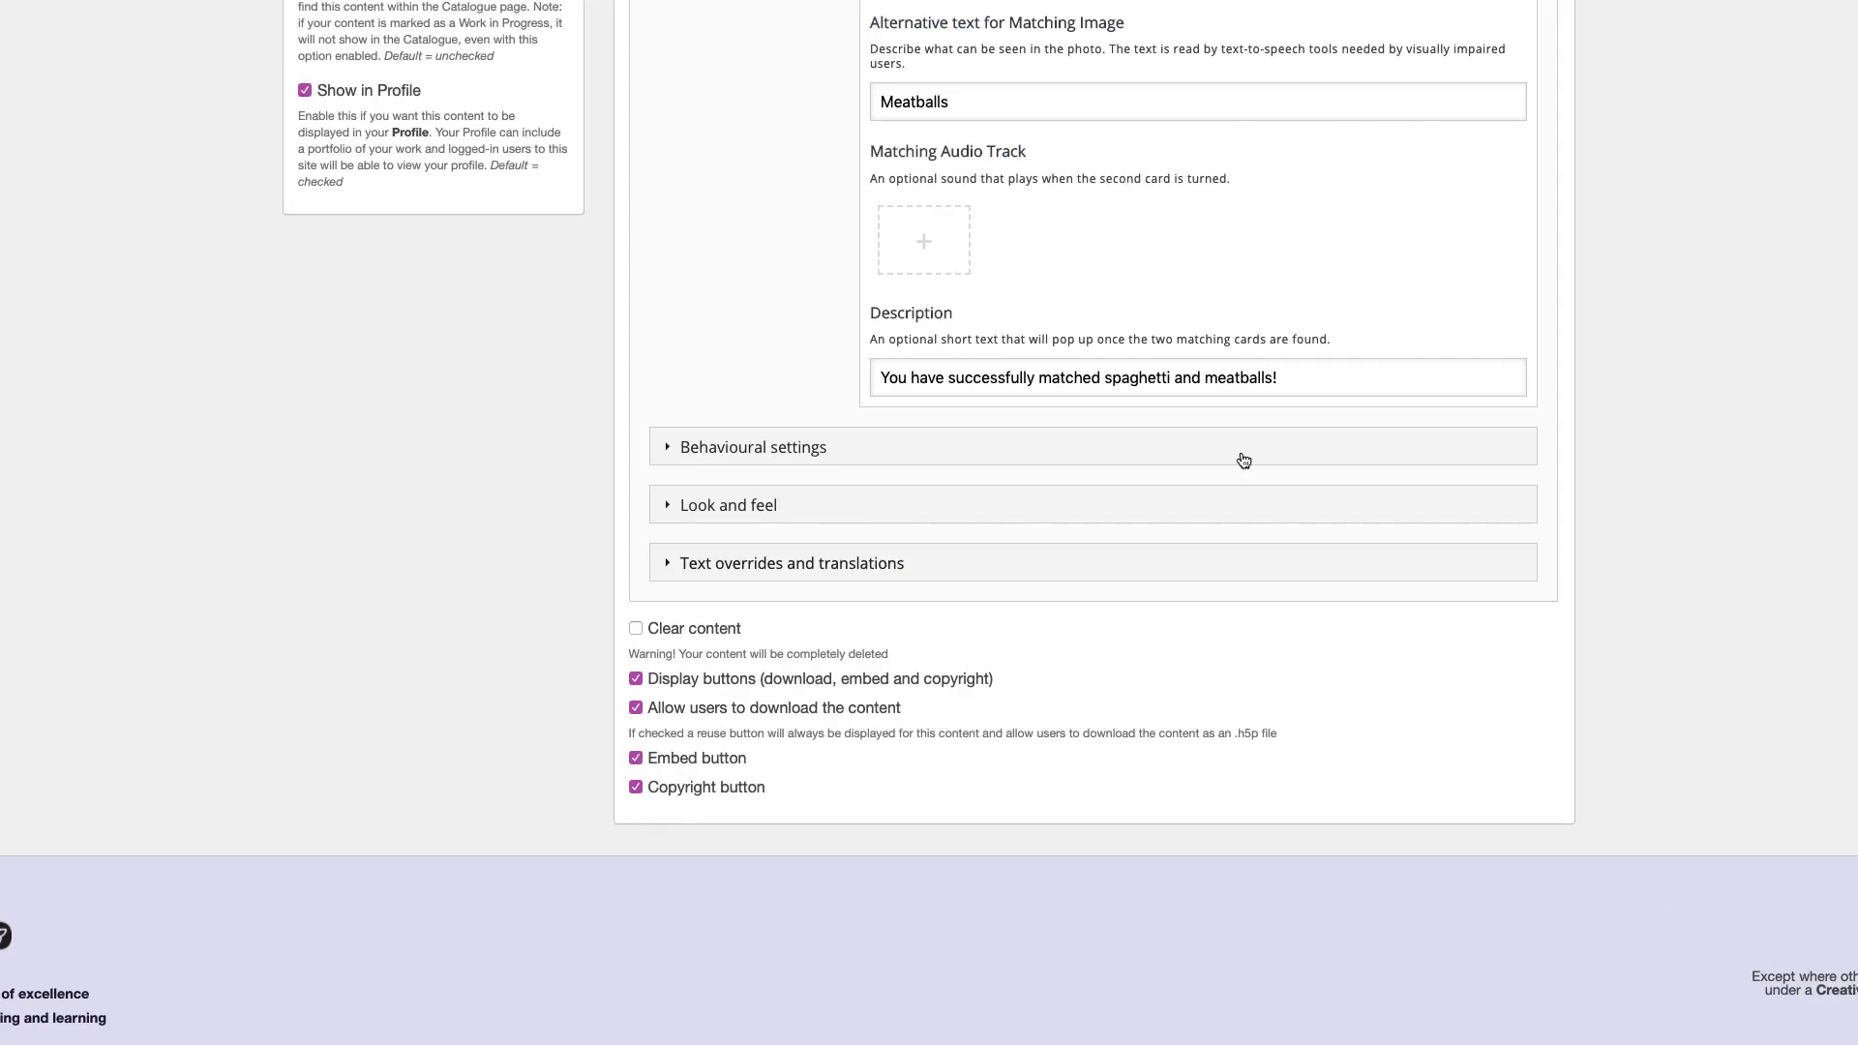
pyautogui.click(1239, 461)
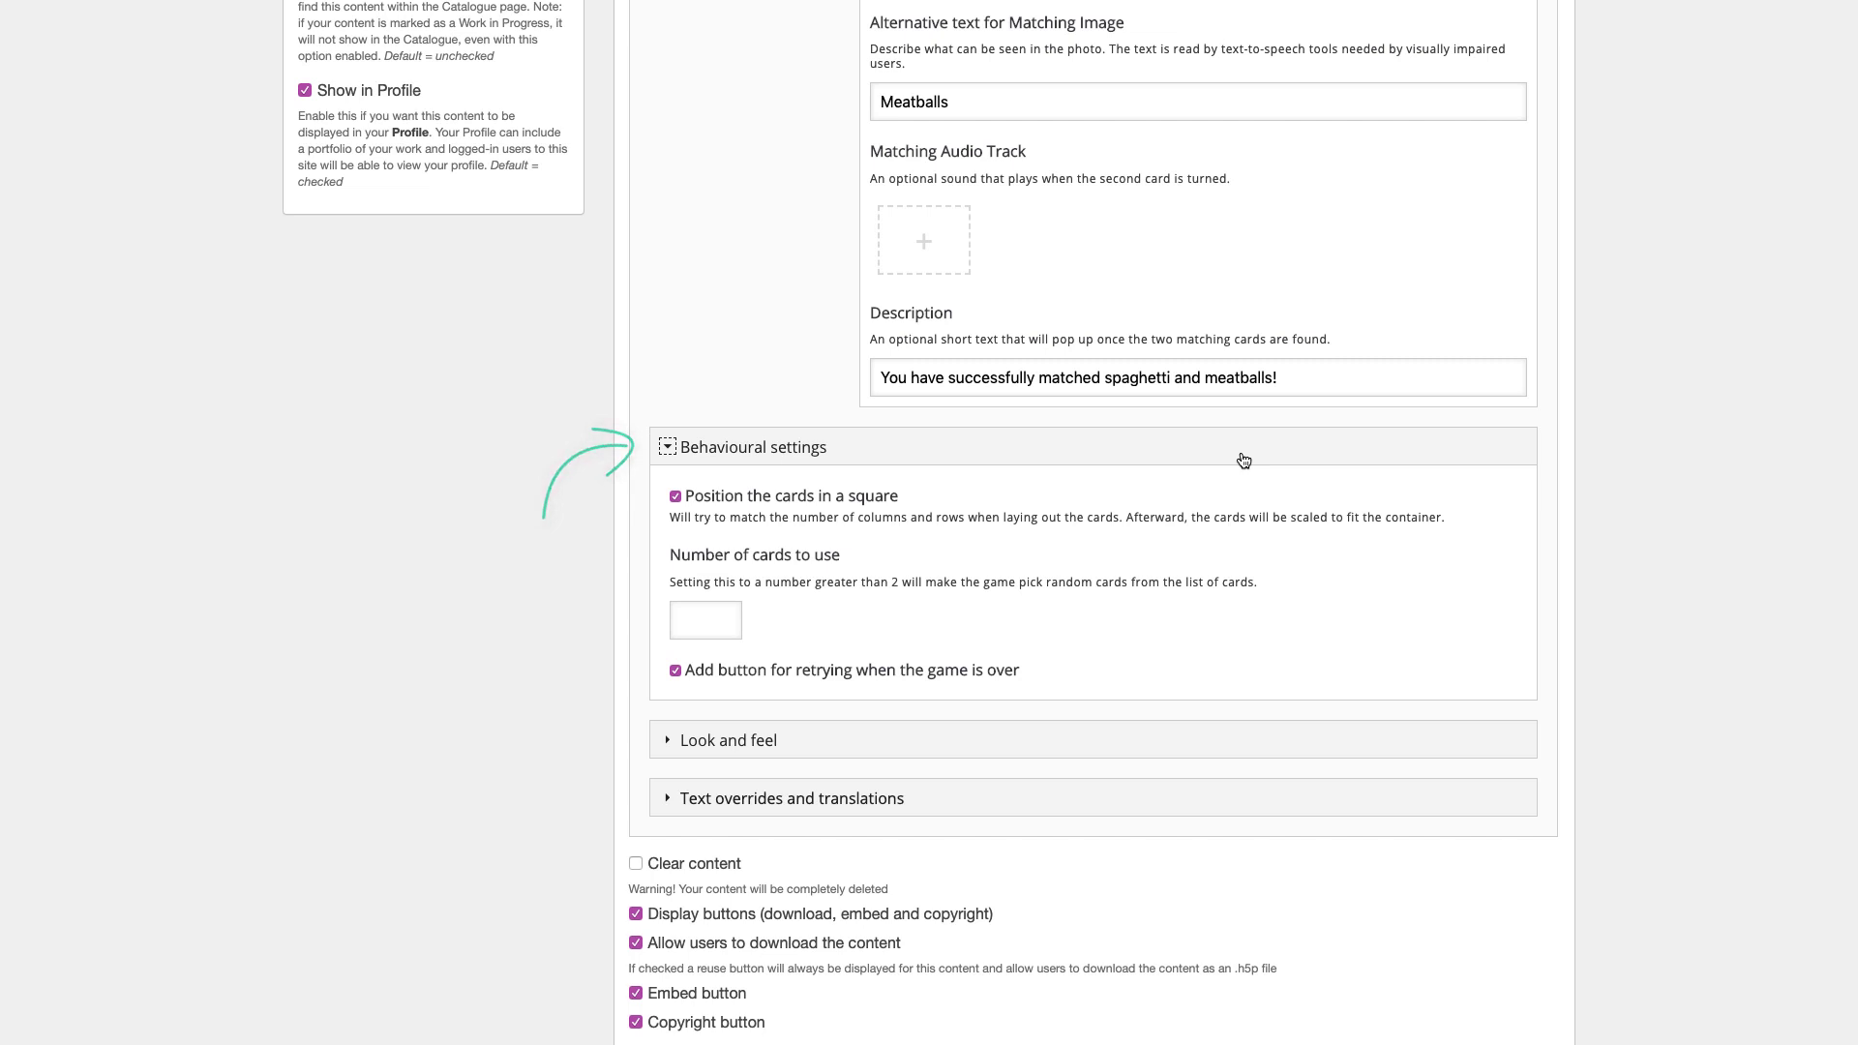
# Set the FOOD illustration as the custom card back under Look and feel.
pyautogui.click(1243, 461)
pyautogui.click(1372, 505)
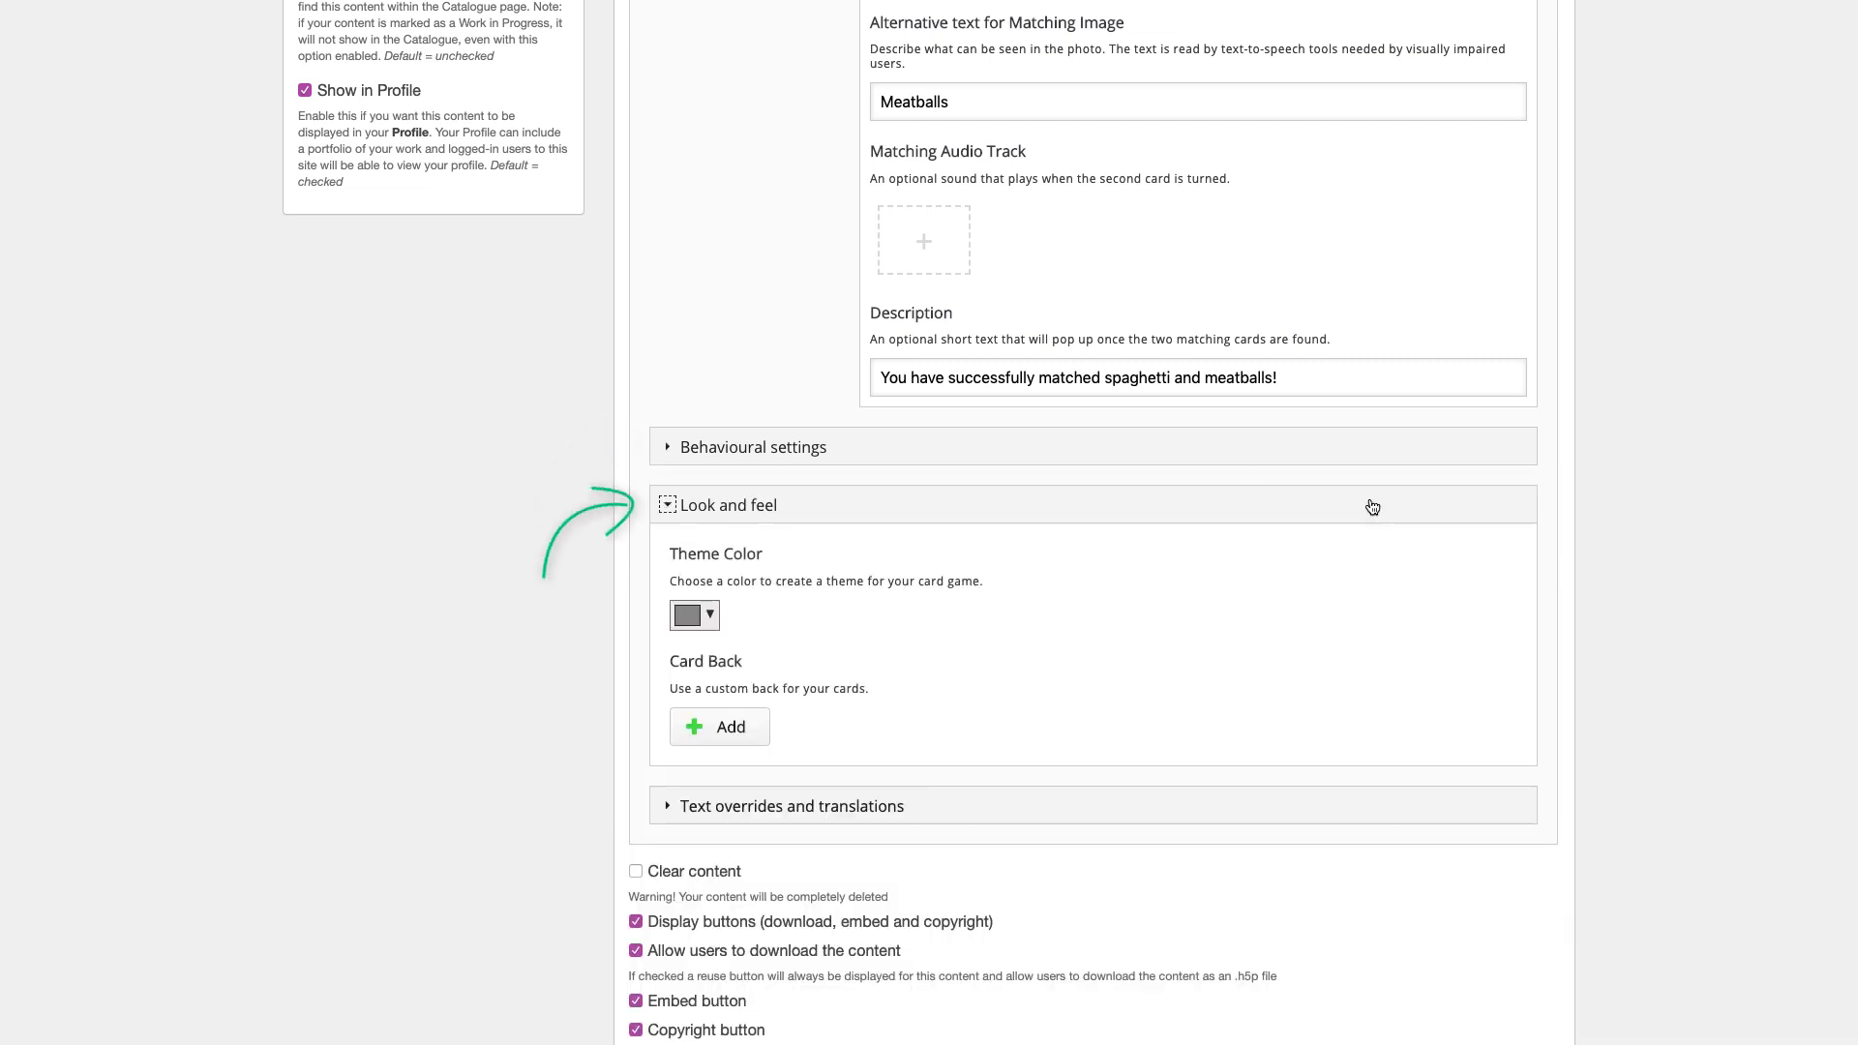
pyautogui.click(726, 727)
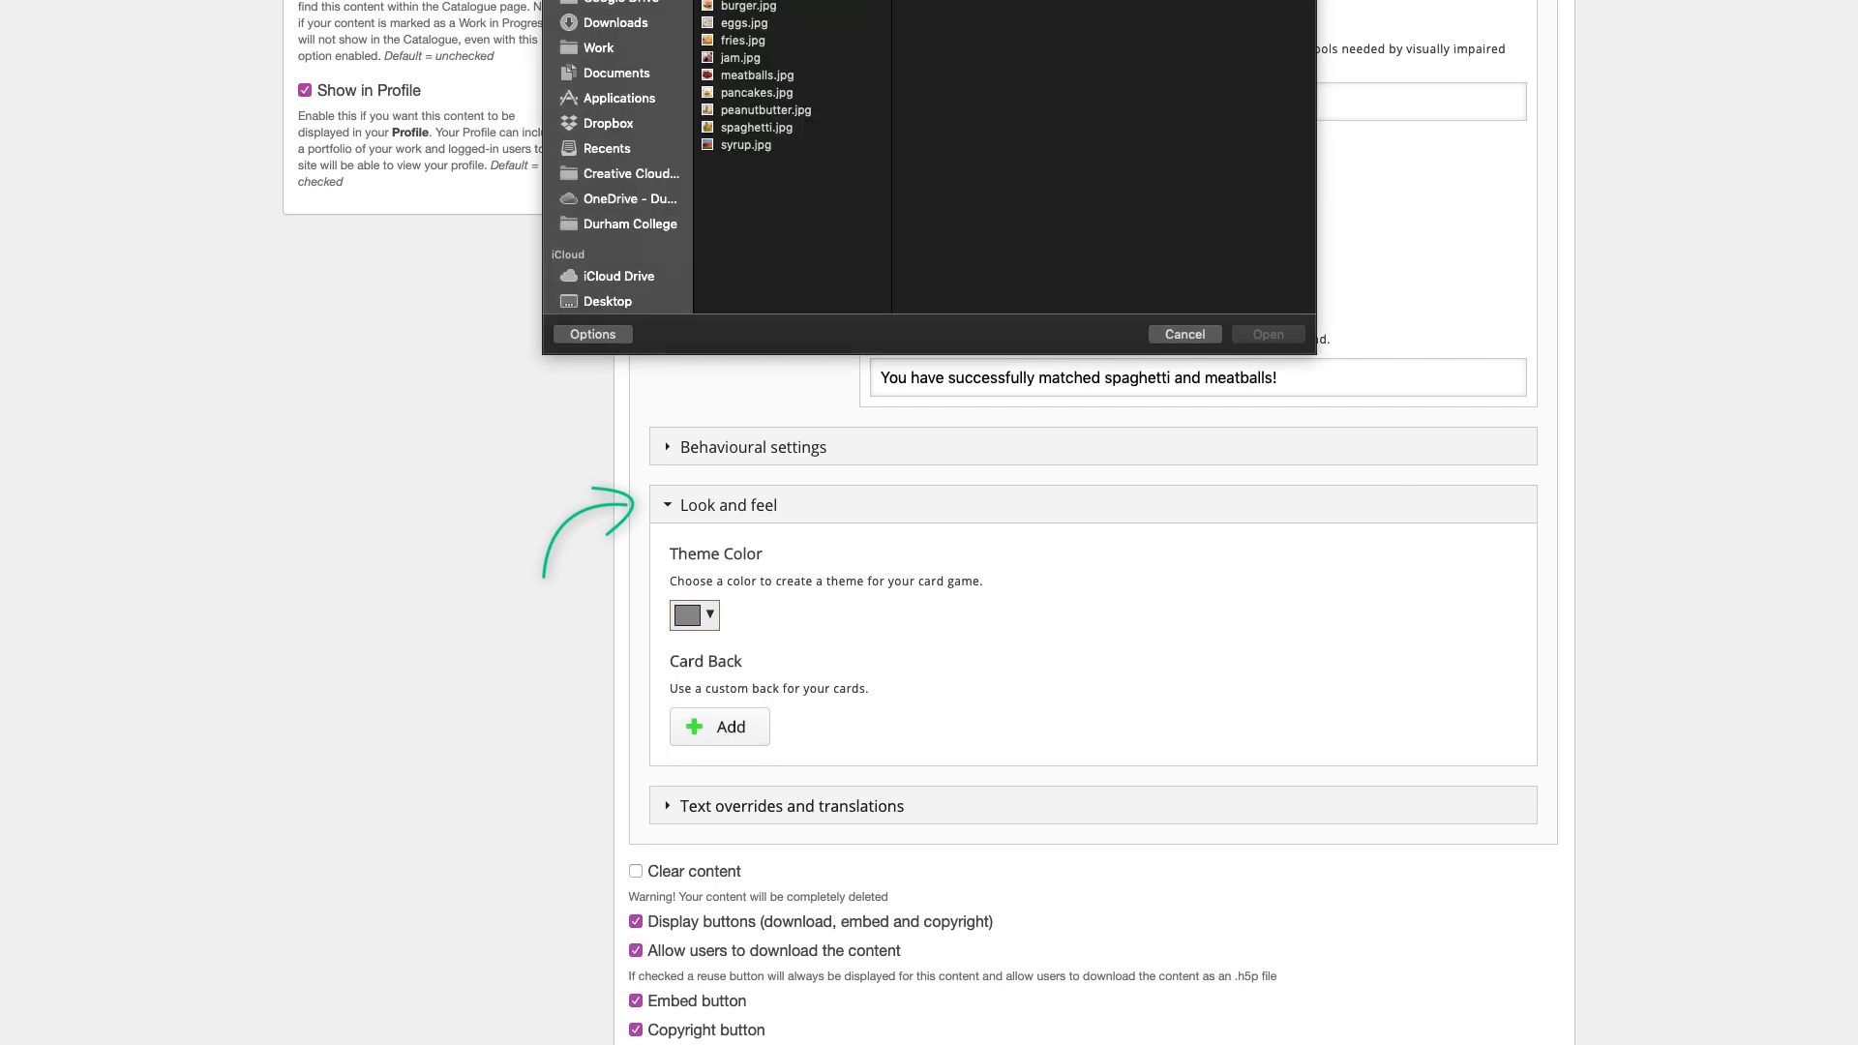
pyautogui.click(745, 44)
pyautogui.click(1267, 334)
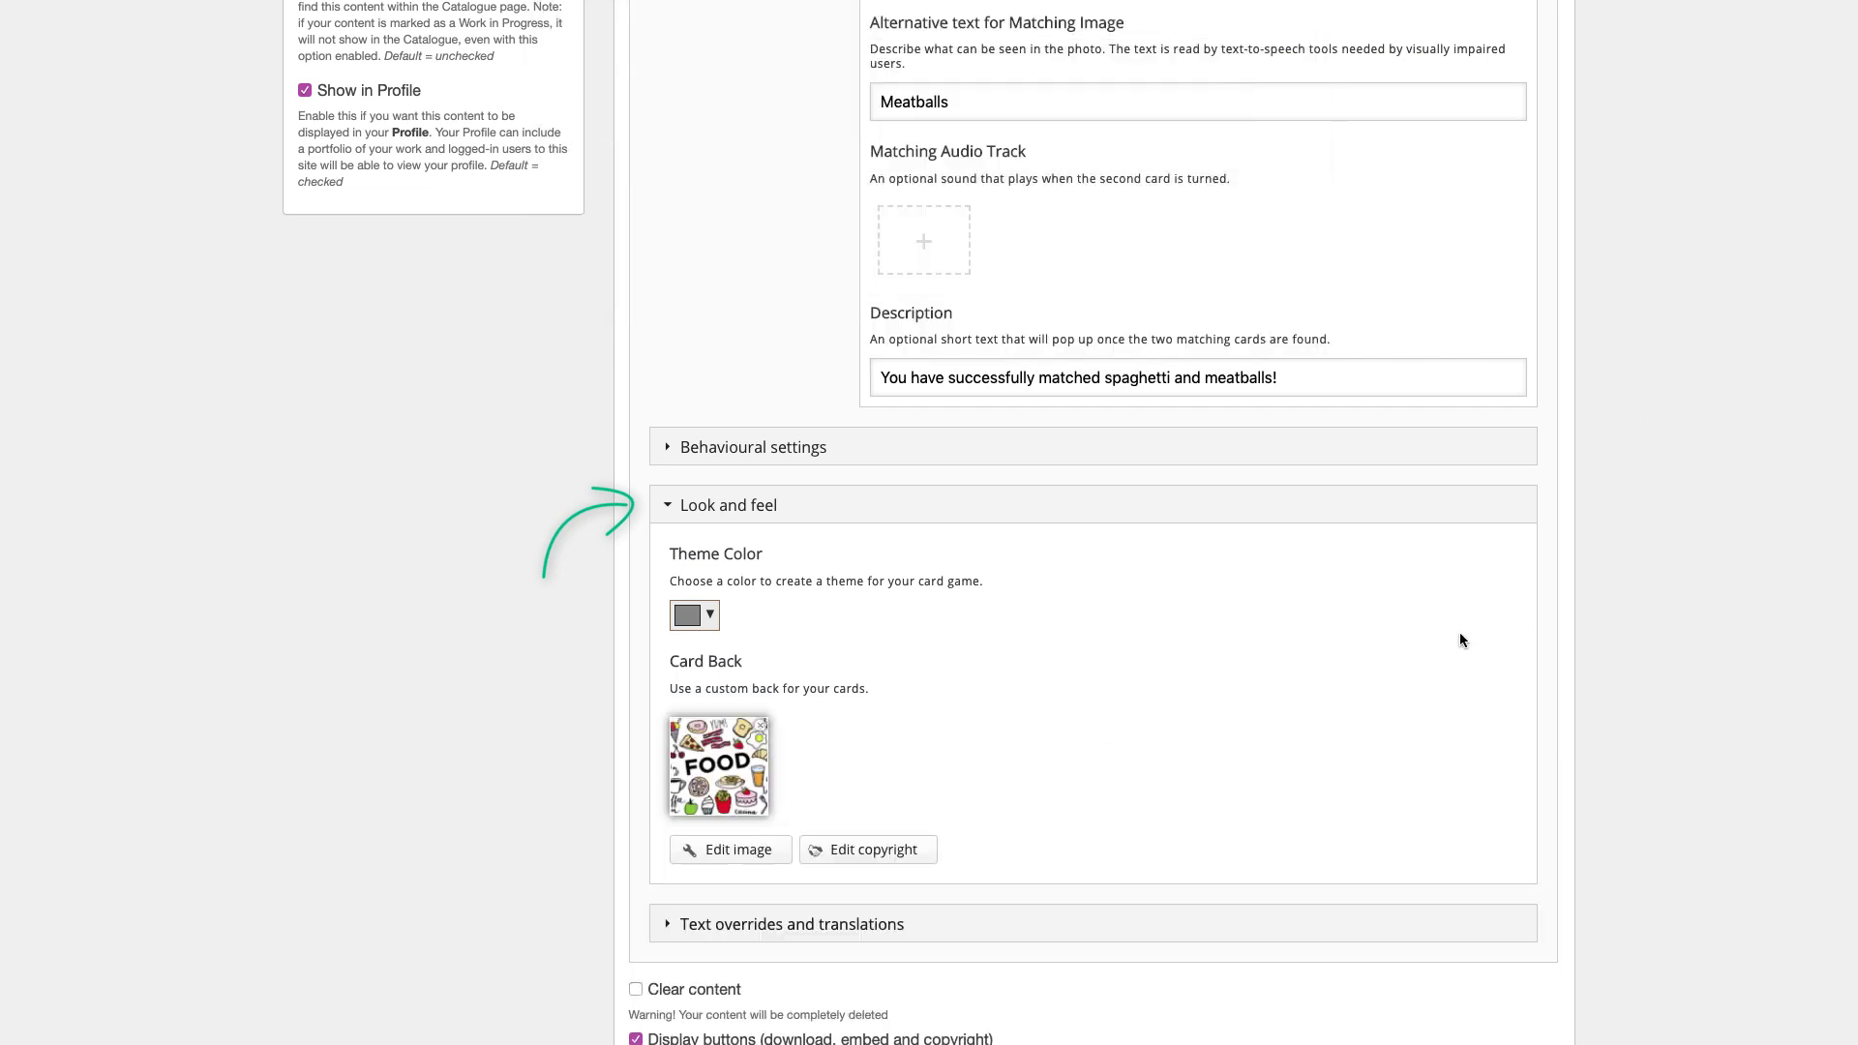
pyautogui.click(1347, 505)
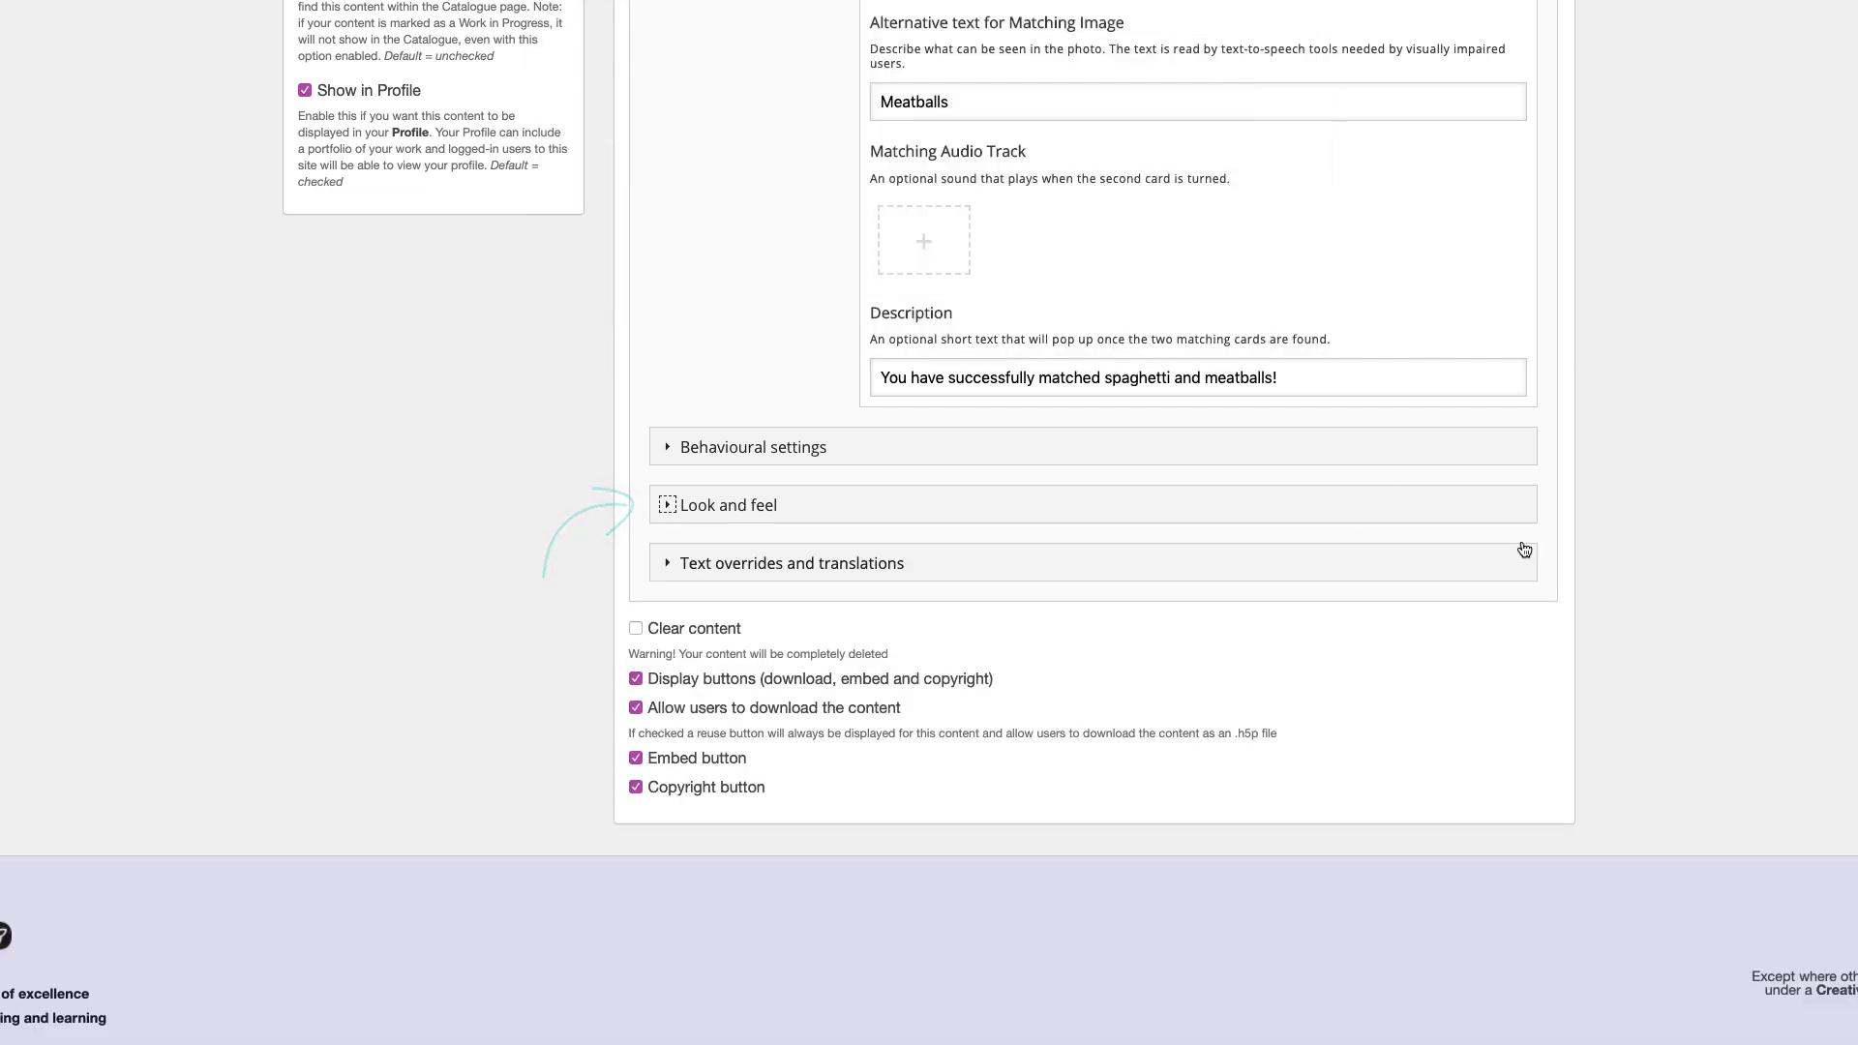
# Review the Card turns texts under Text overrides and translations, then collapse them.
pyautogui.click(1346, 574)
pyautogui.click(789, 670)
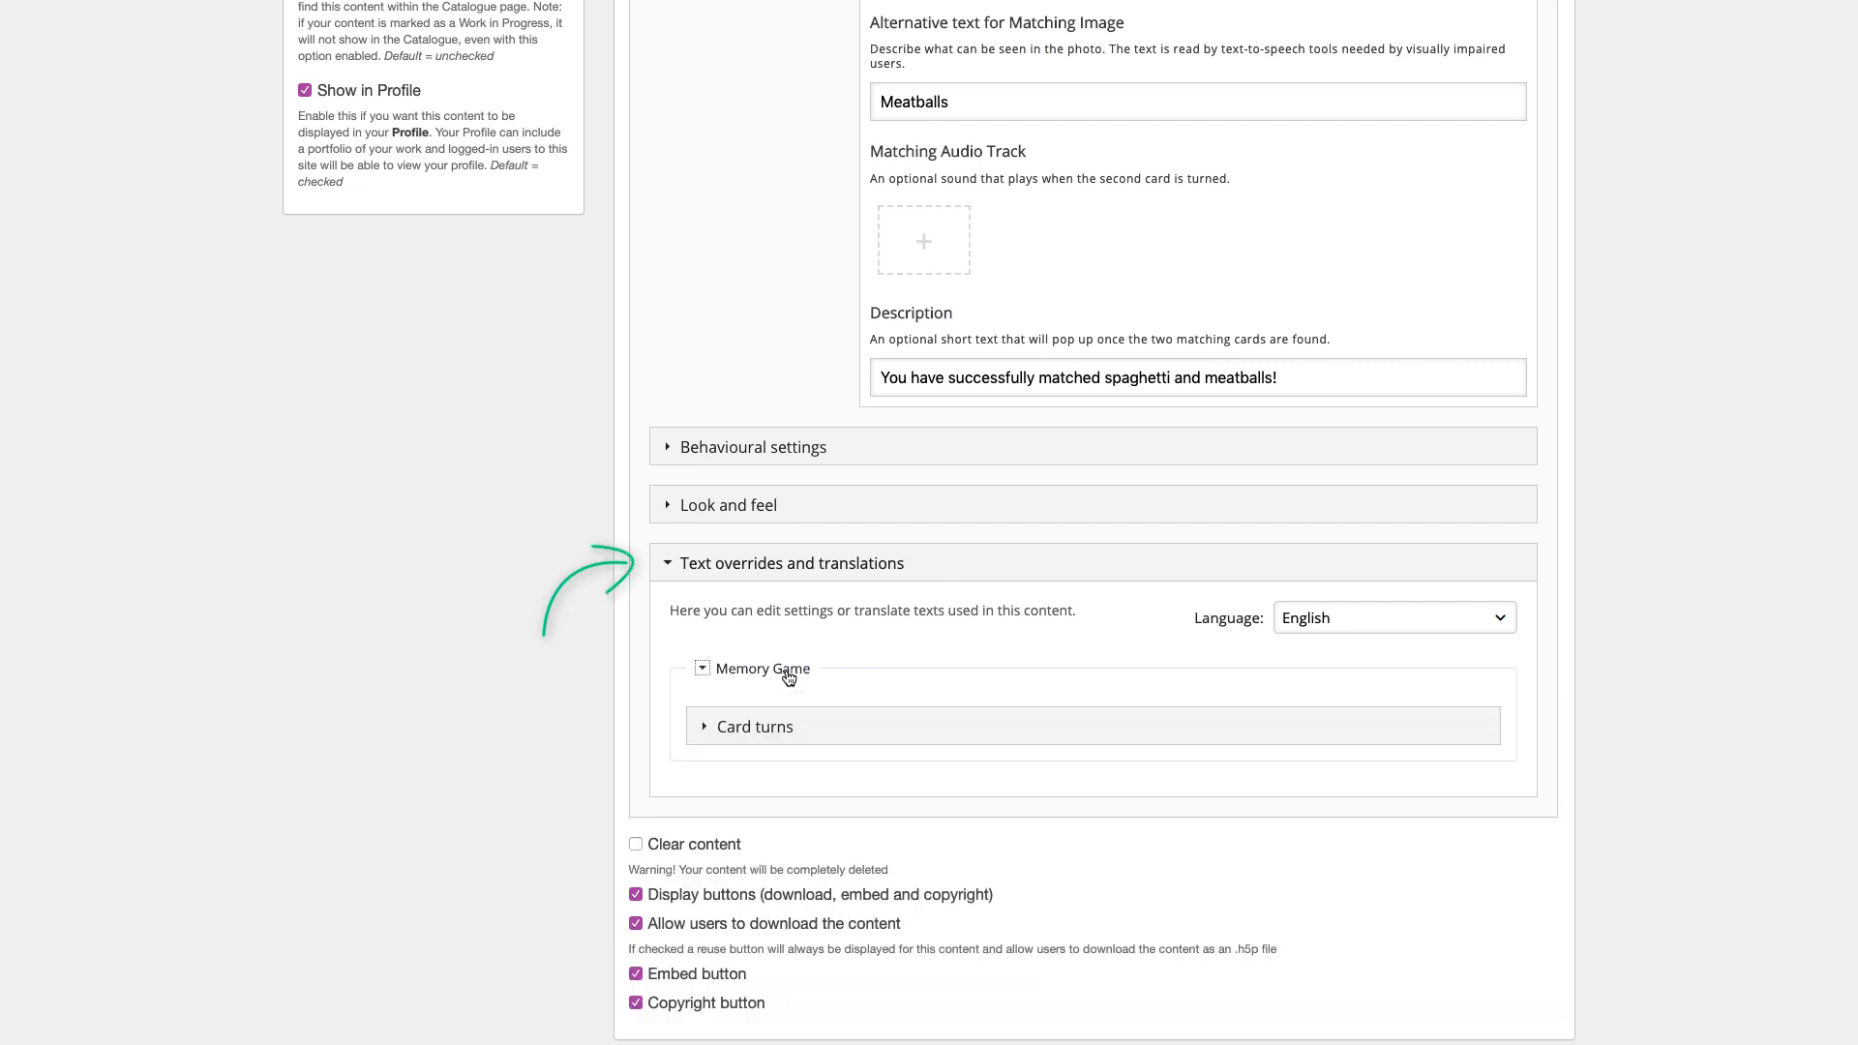
pyautogui.click(789, 733)
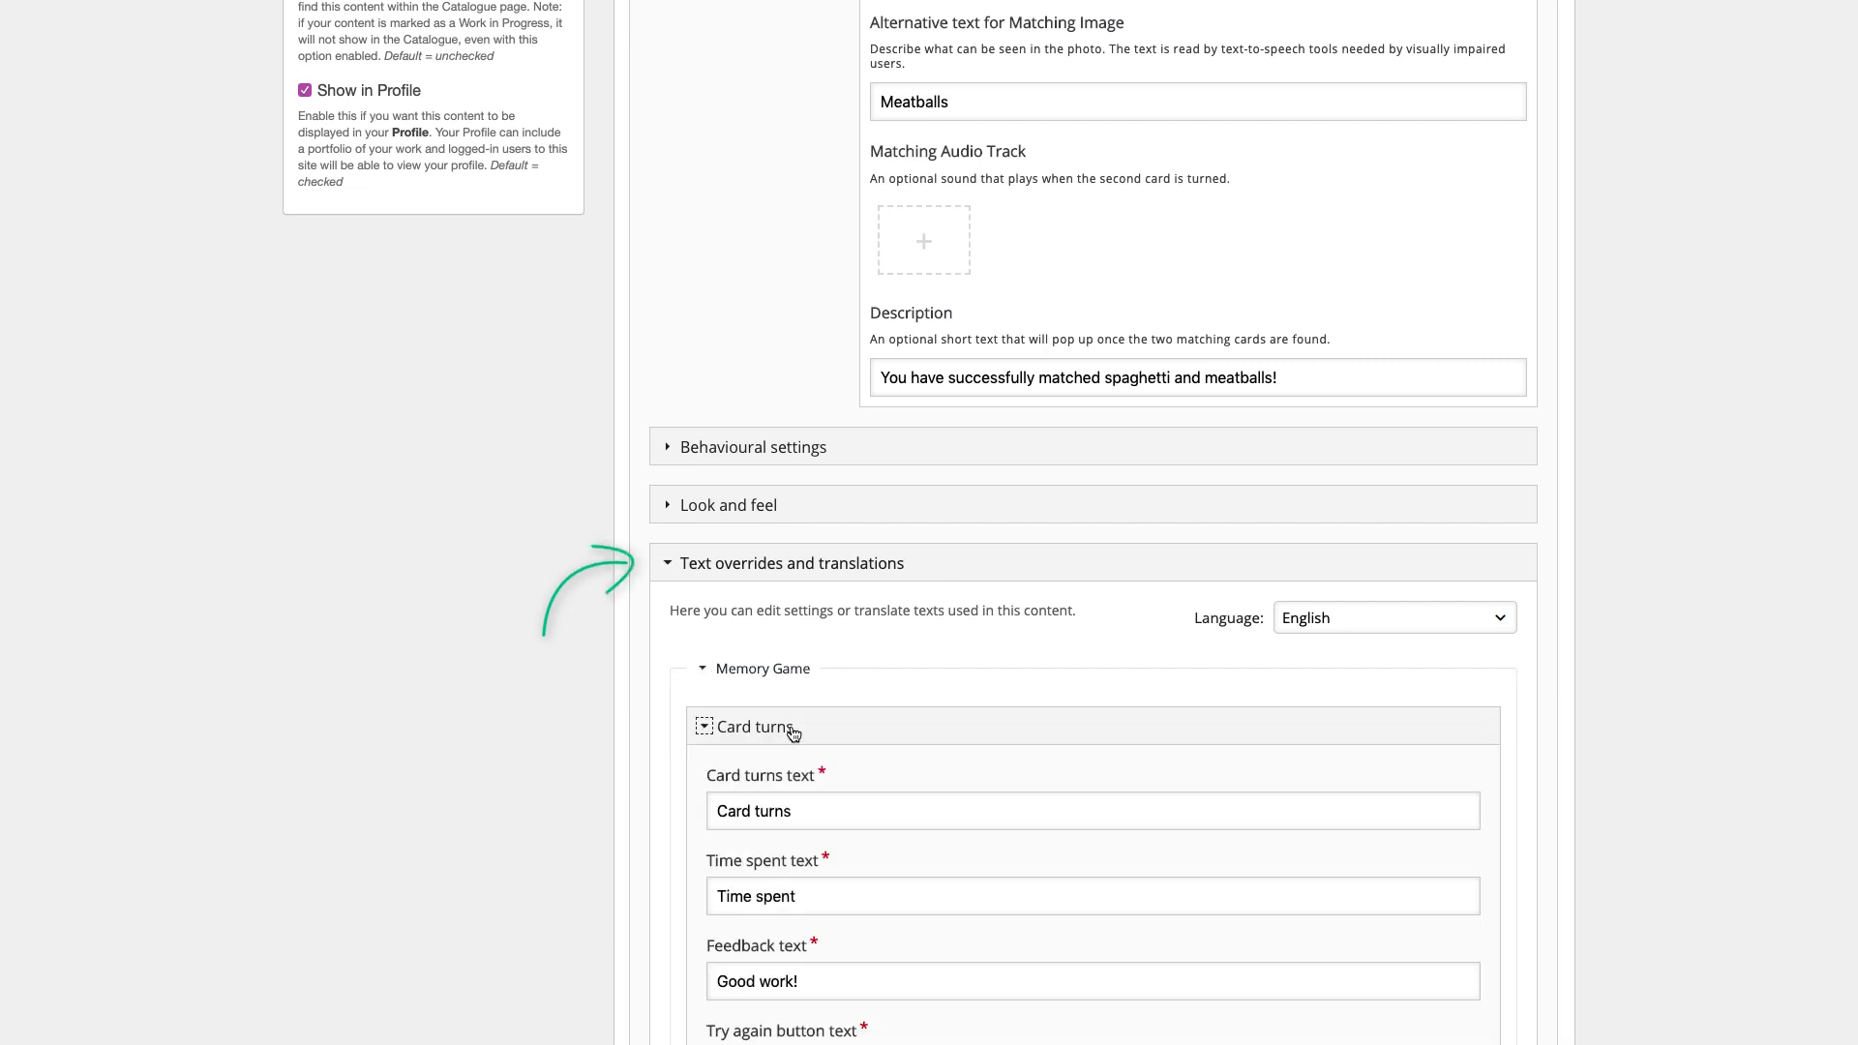
pyautogui.click(793, 733)
pyautogui.click(784, 671)
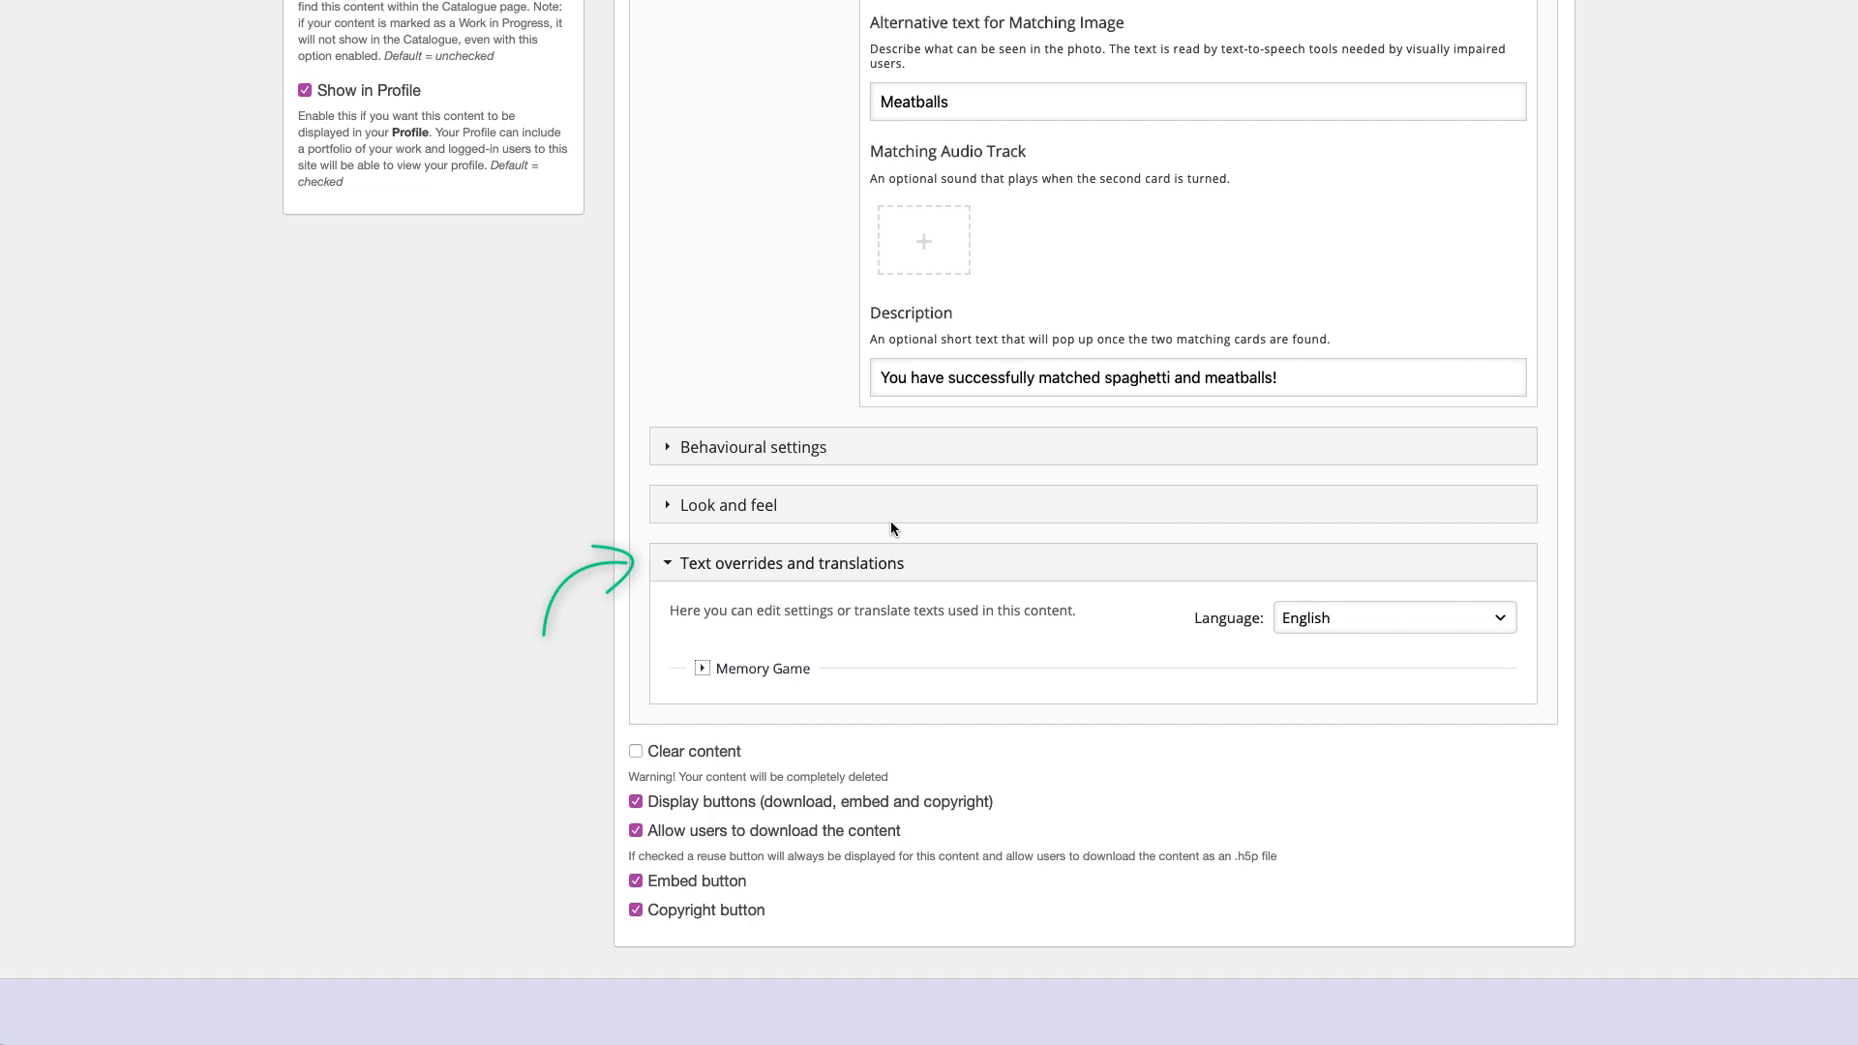
pyautogui.click(855, 564)
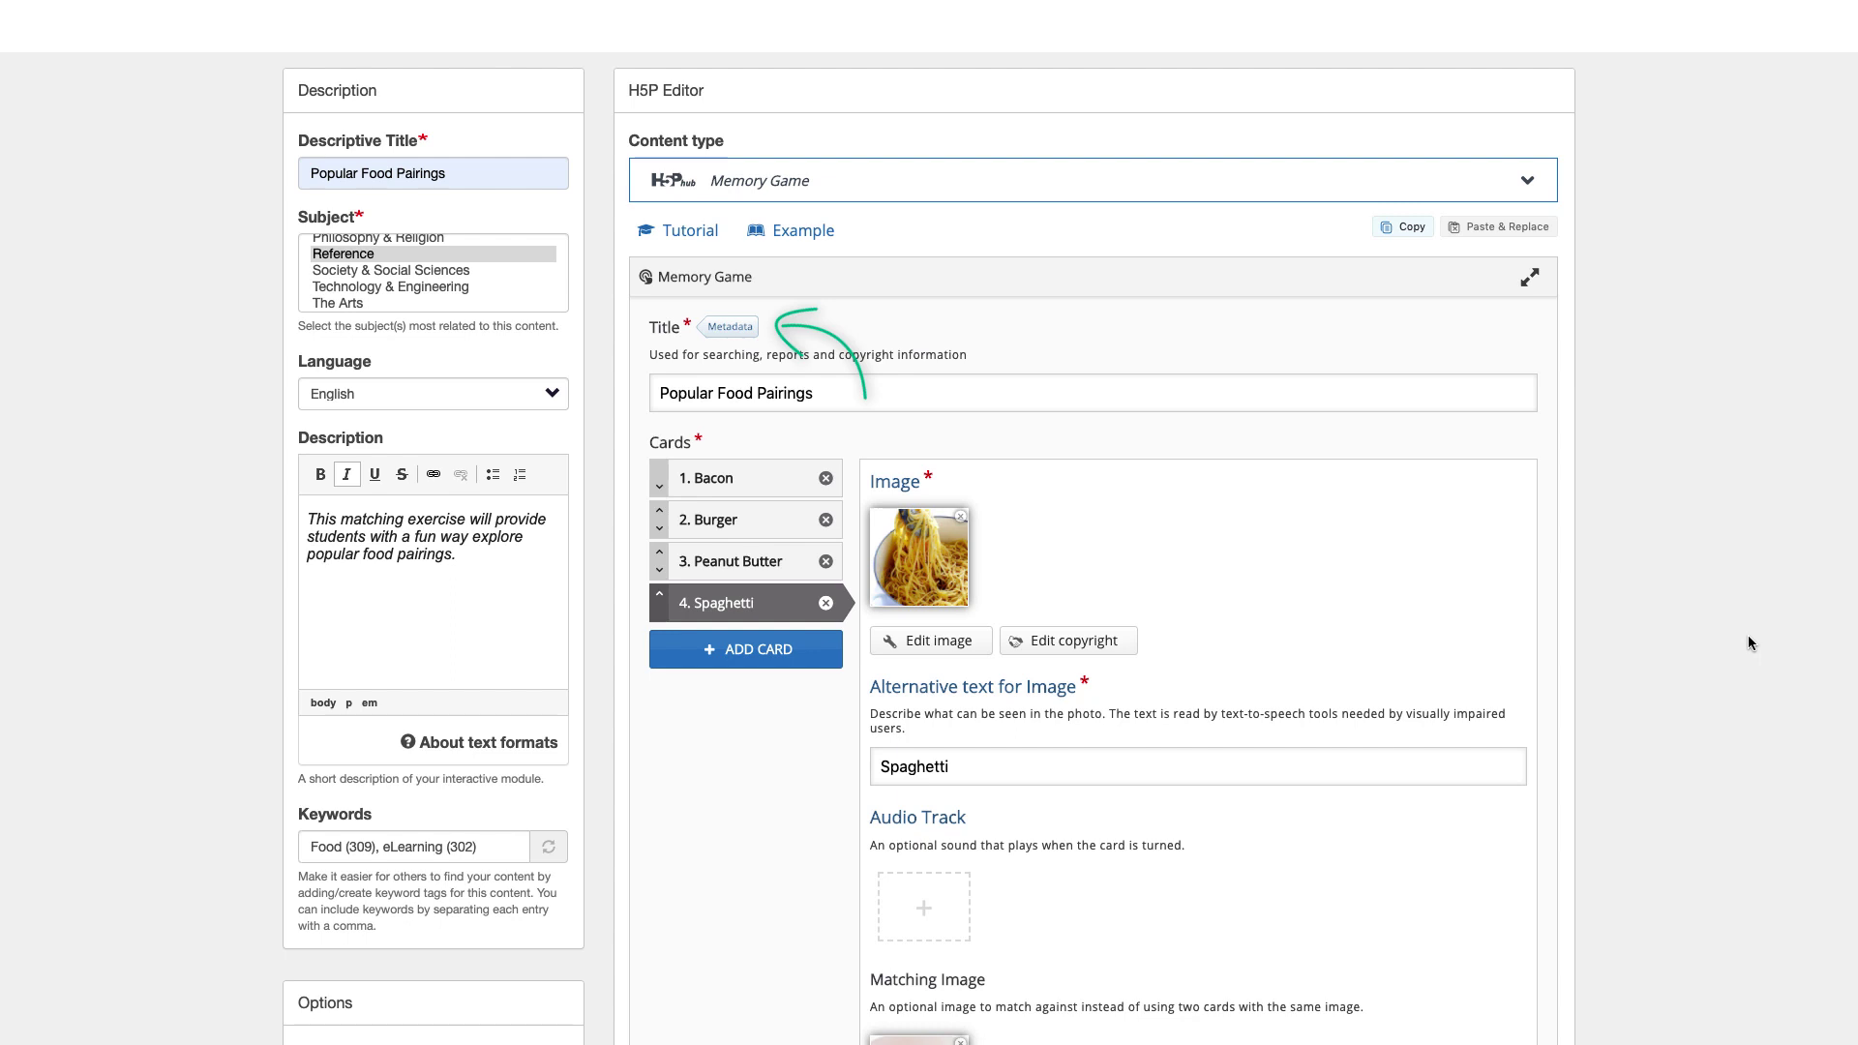
# Set the game's license to Attribution (CC BY) with source durhamcollege.ca/cafe.
pyautogui.click(740, 329)
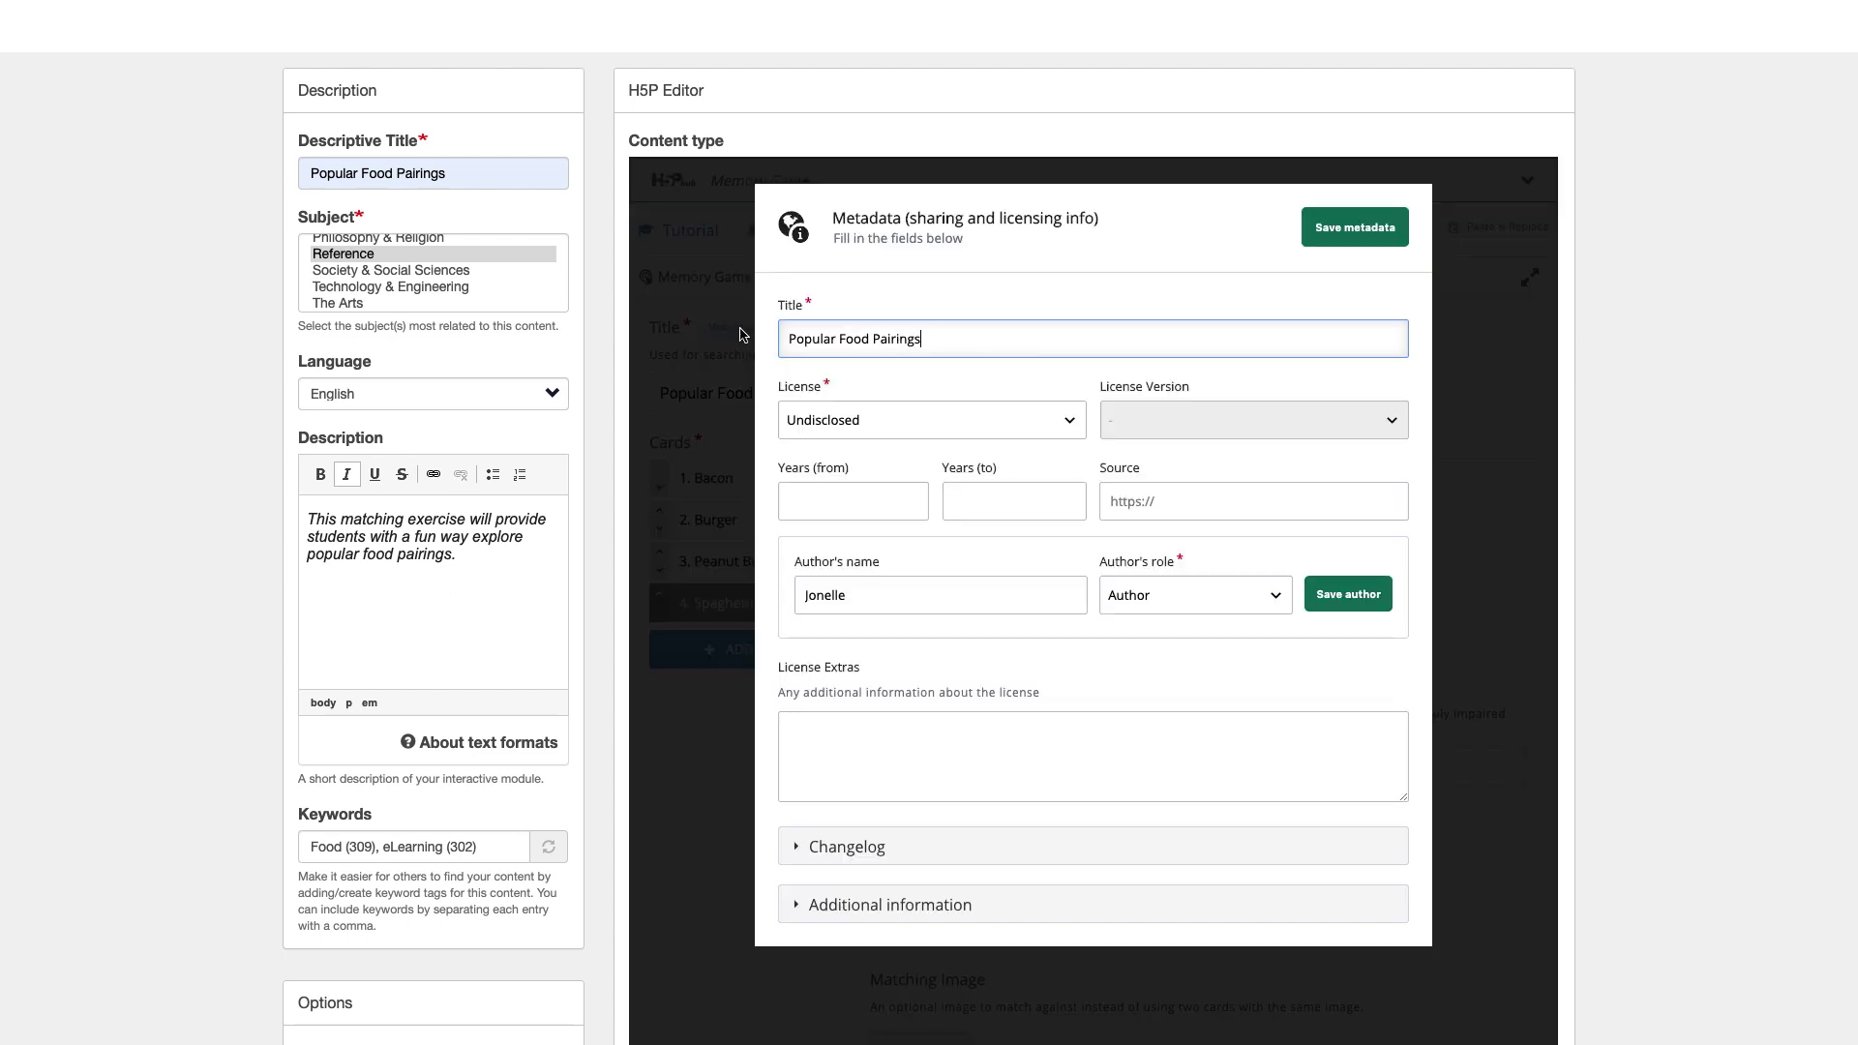
pyautogui.click(1070, 420)
pyautogui.click(1064, 441)
pyautogui.click(1208, 509)
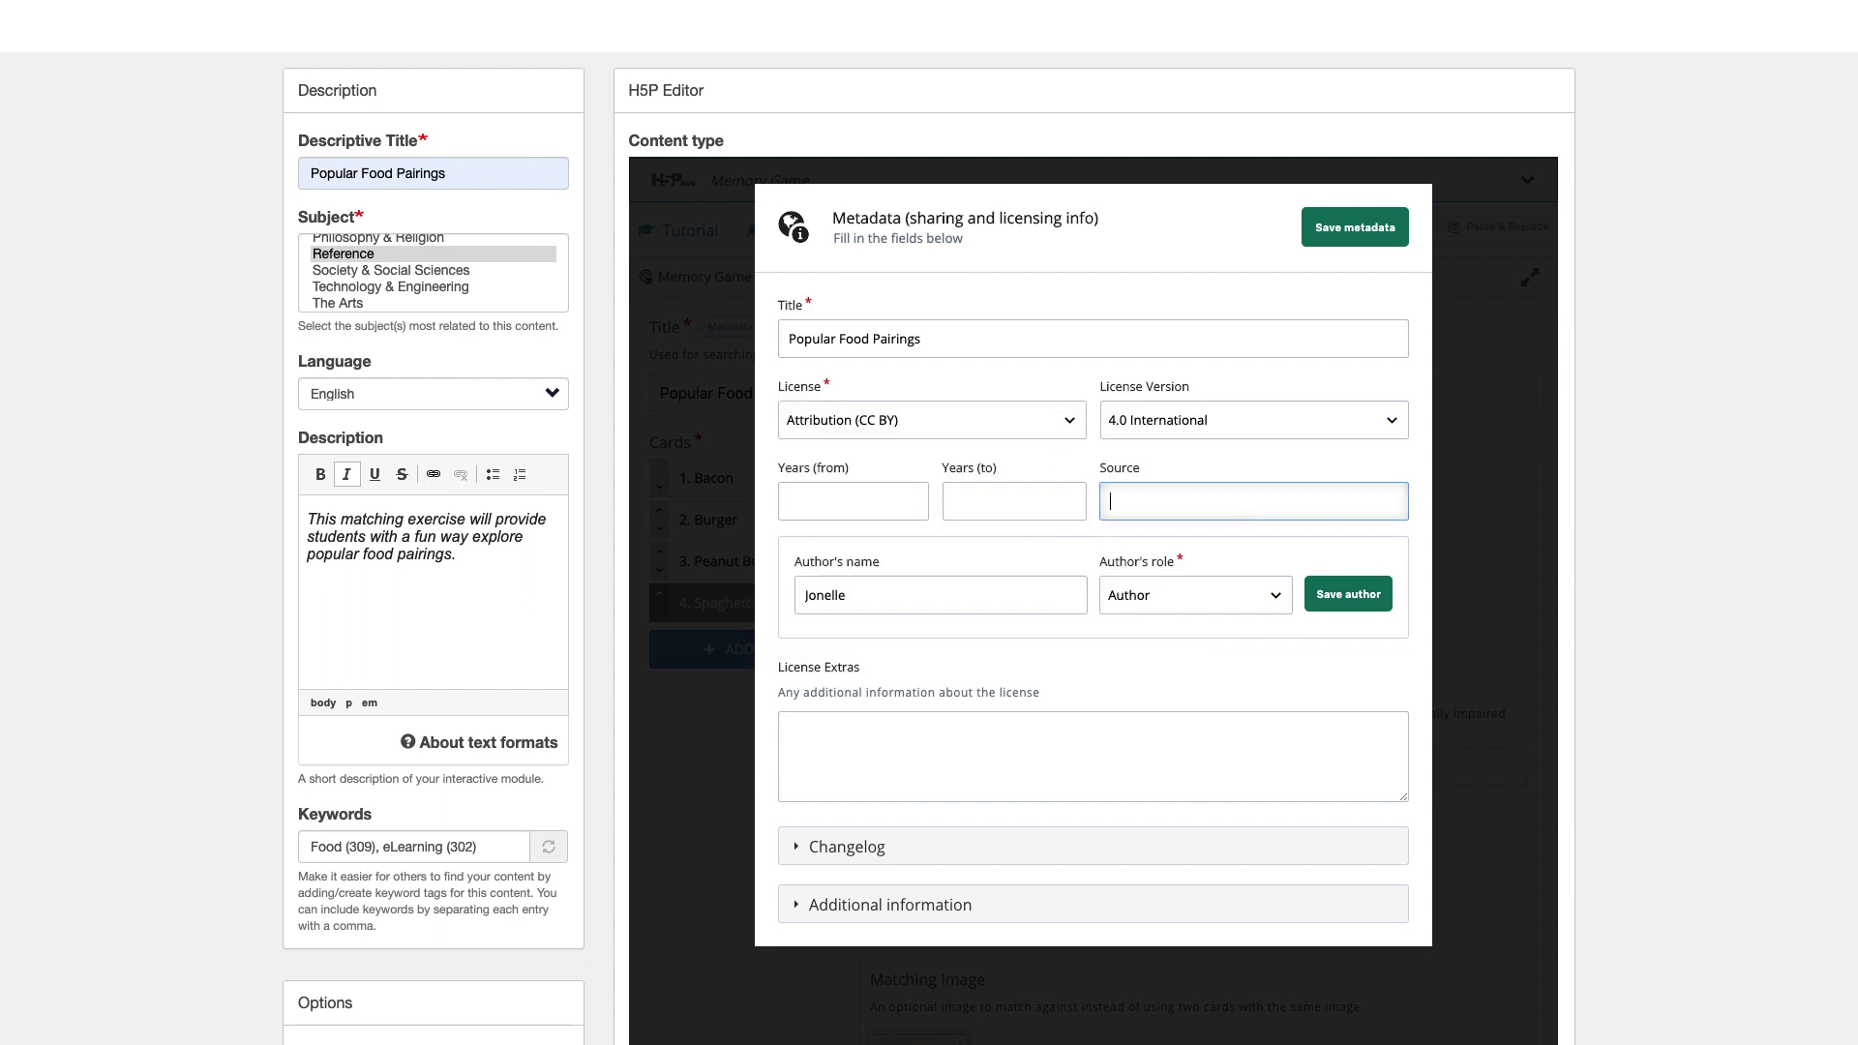
pyautogui.write('durhamcollege.ca/cafe')
# Add the author's full name to the credits and save the metadata.
pyautogui.click(914, 600)
pyautogui.write('Arendoque')
pyautogui.click(1332, 600)
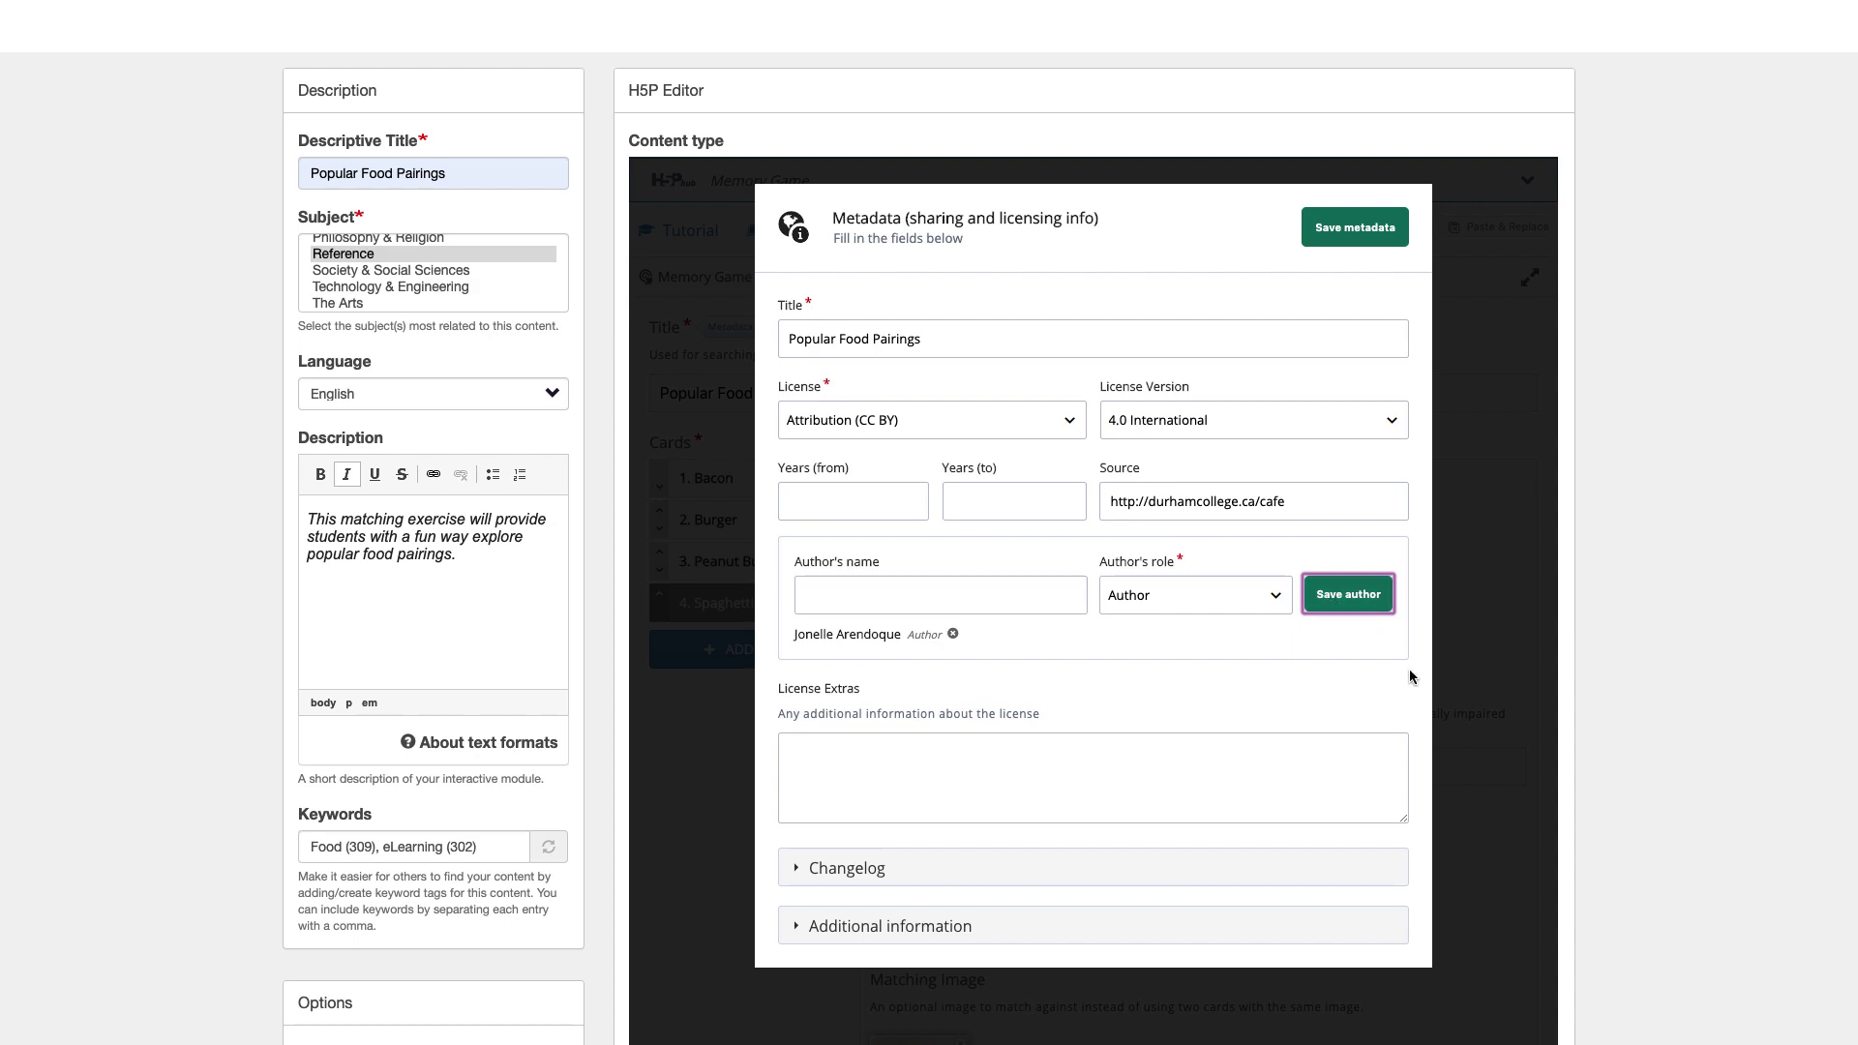
pyautogui.click(1375, 231)
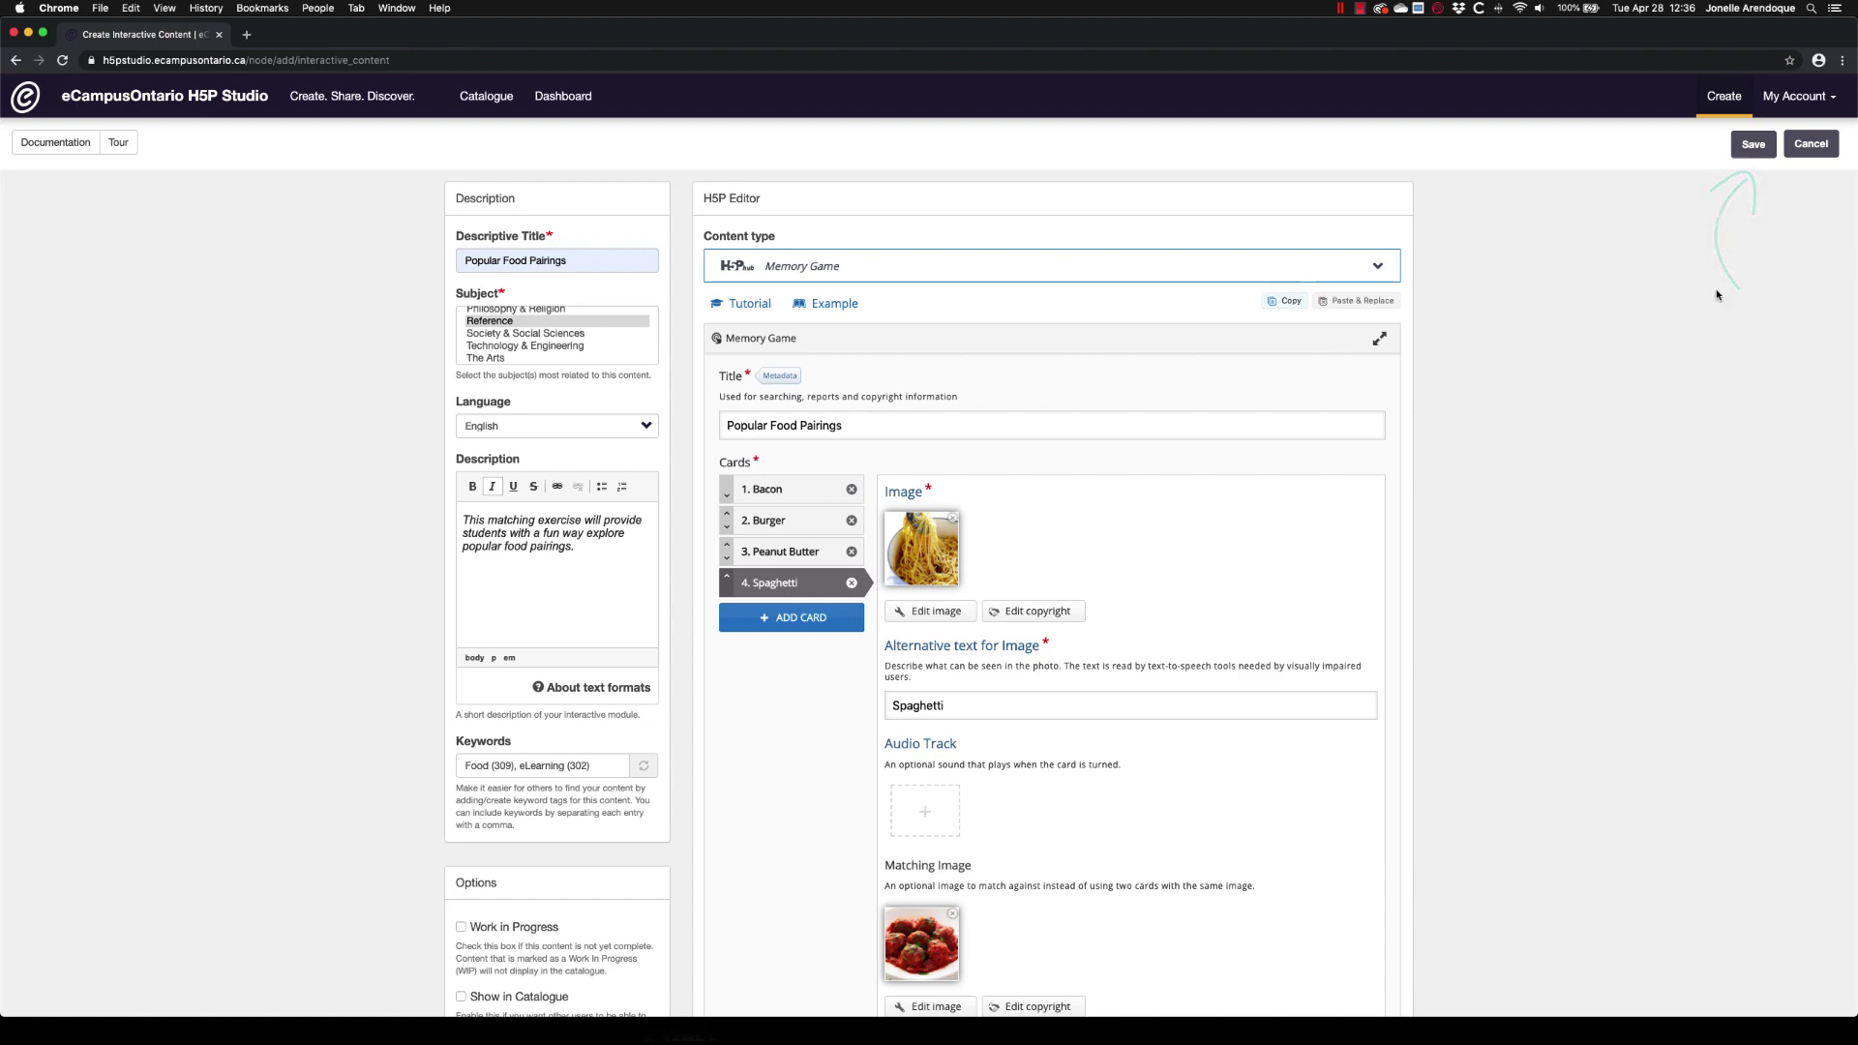
# Save the game as Memory Game content 570 and start flipping cards to find pairs.
pyautogui.click(1753, 145)
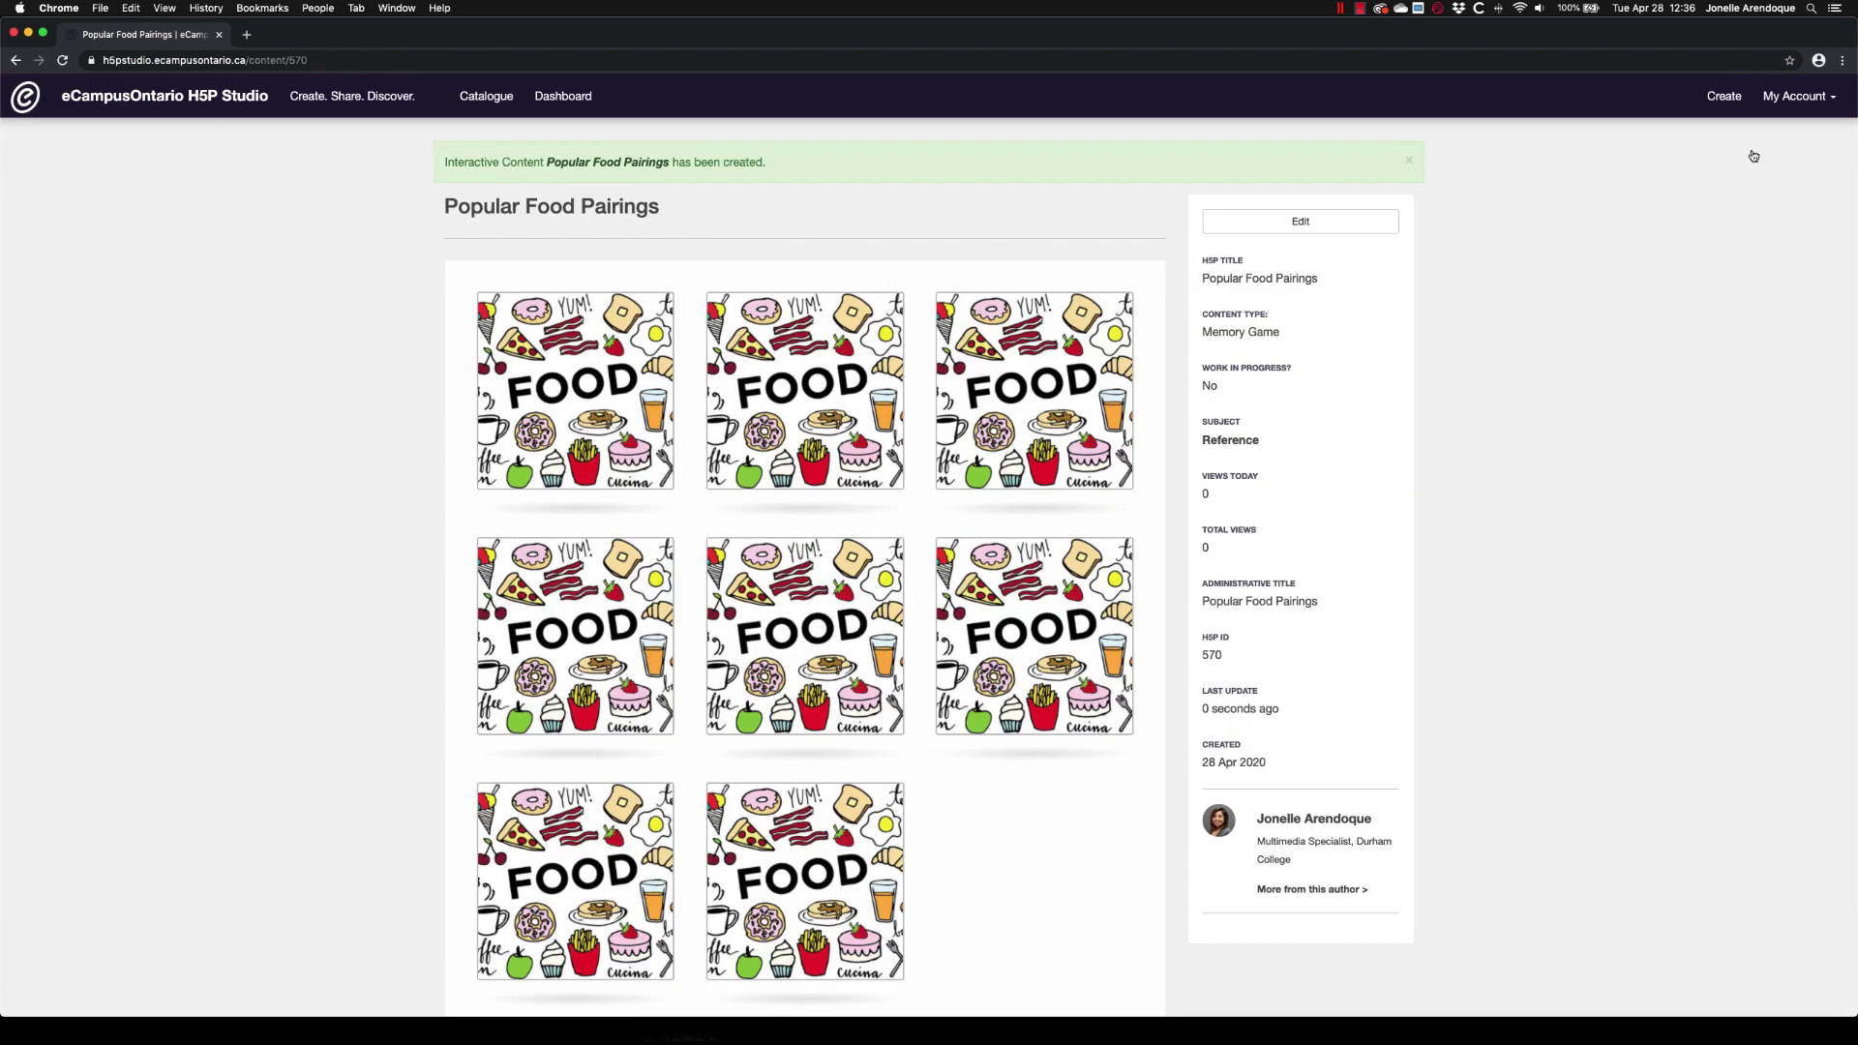
pyautogui.click(1033, 390)
pyautogui.click(575, 390)
pyautogui.click(804, 881)
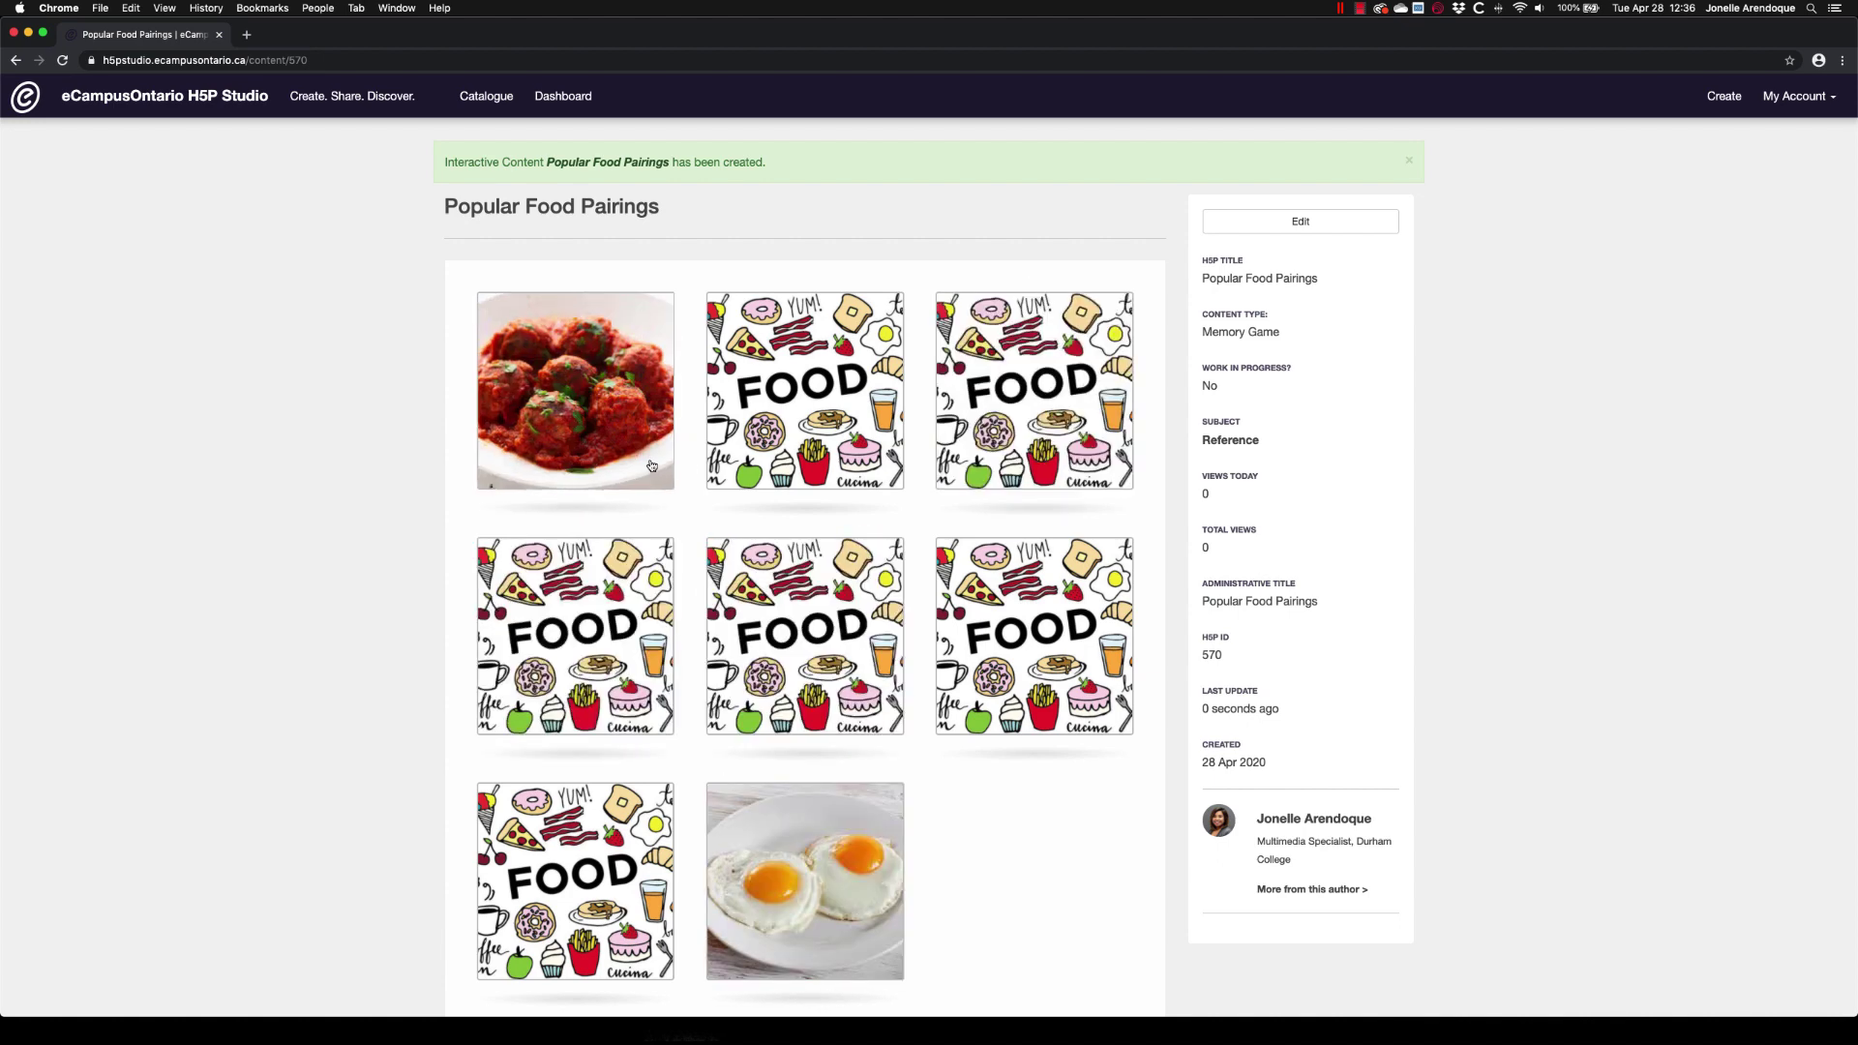
pyautogui.click(804, 636)
pyautogui.click(1033, 608)
# Match the remaining food pairs until 'Good work!' appears.
pyautogui.click(574, 635)
pyautogui.click(1034, 390)
pyautogui.click(575, 881)
pyautogui.click(575, 390)
pyautogui.click(804, 390)
pyautogui.scroll(-1, 1026, 564)
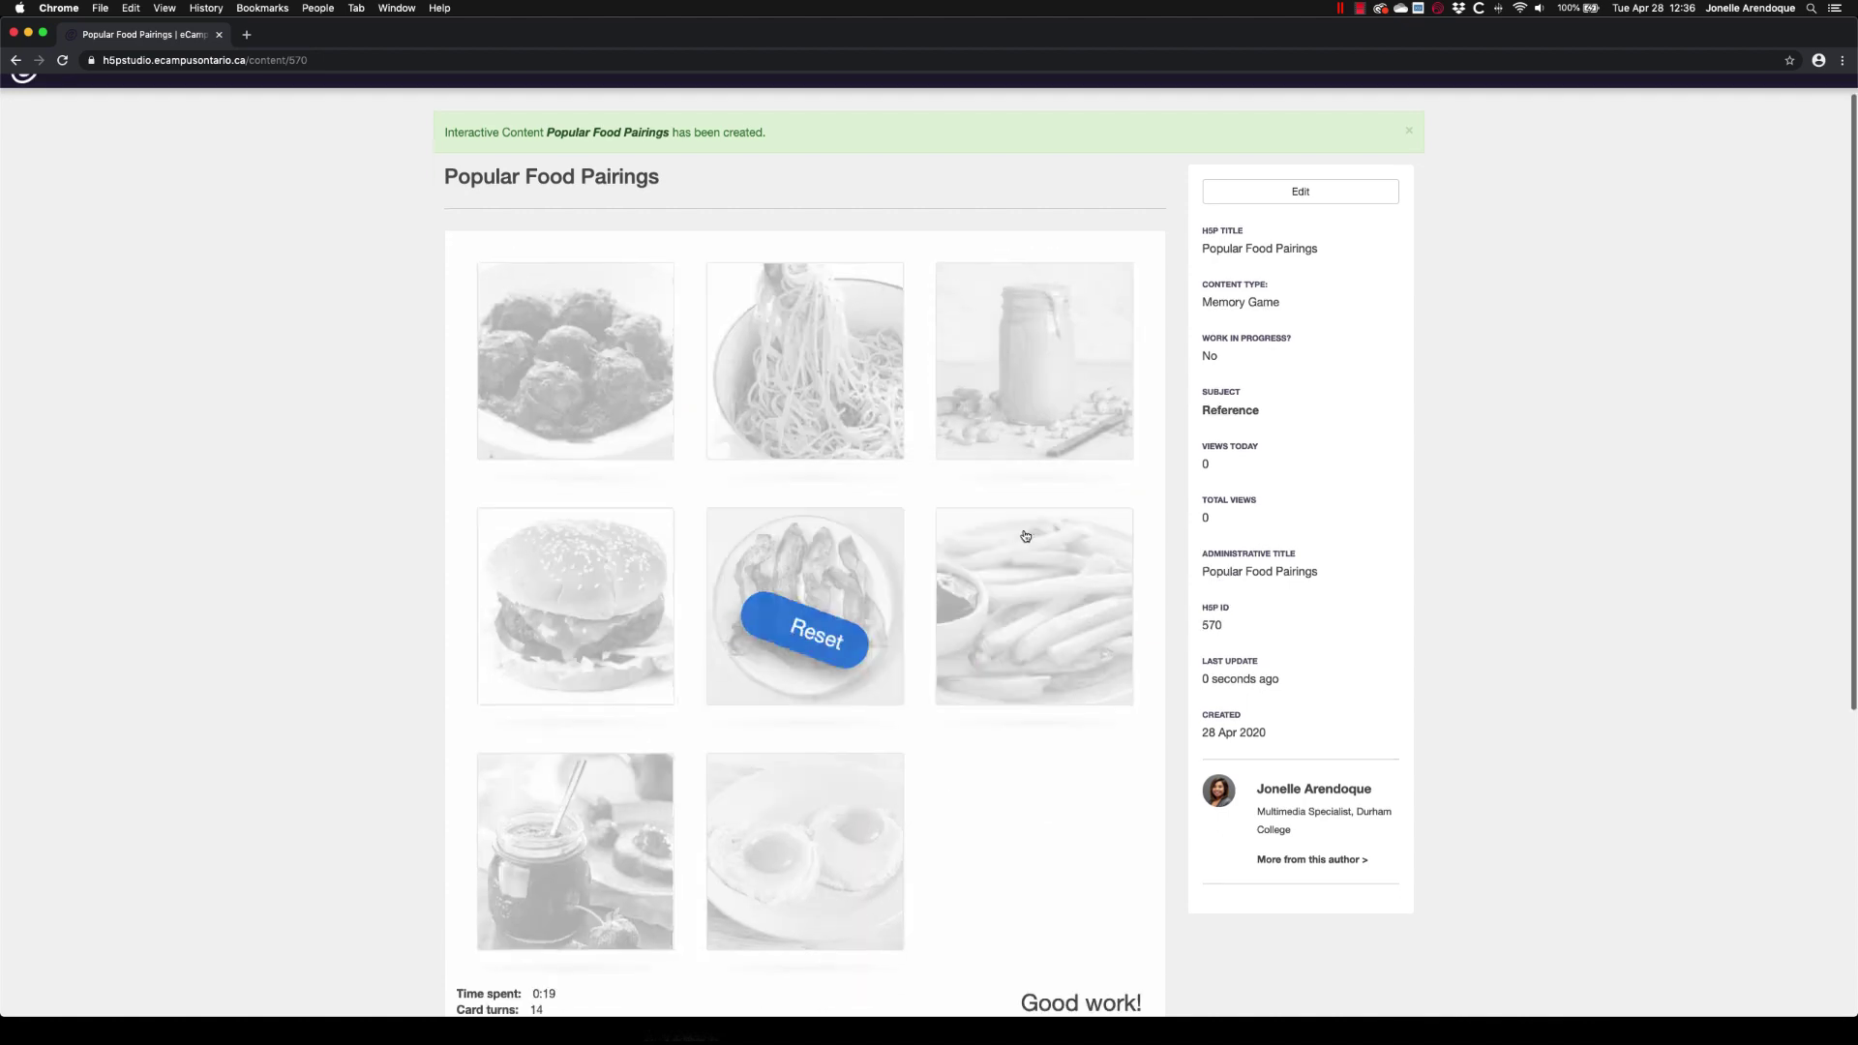